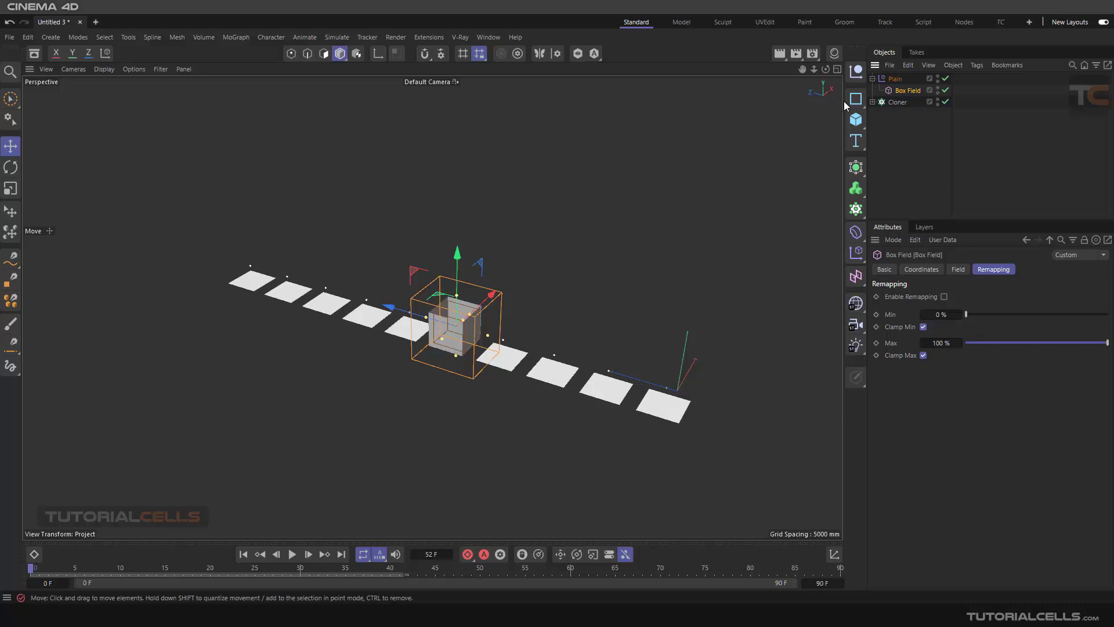
# Step: Examine the finished example by viewing the Cloner's face hierarchy and nudging the Box Field along the row of clones
pyautogui.click(872, 102)
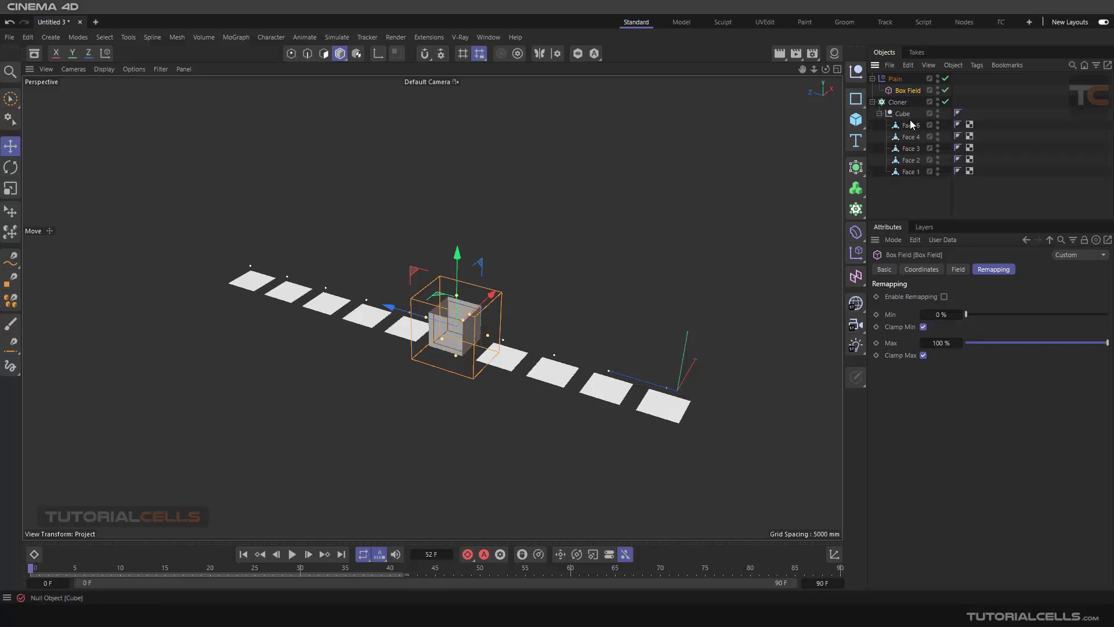
pyautogui.click(873, 99)
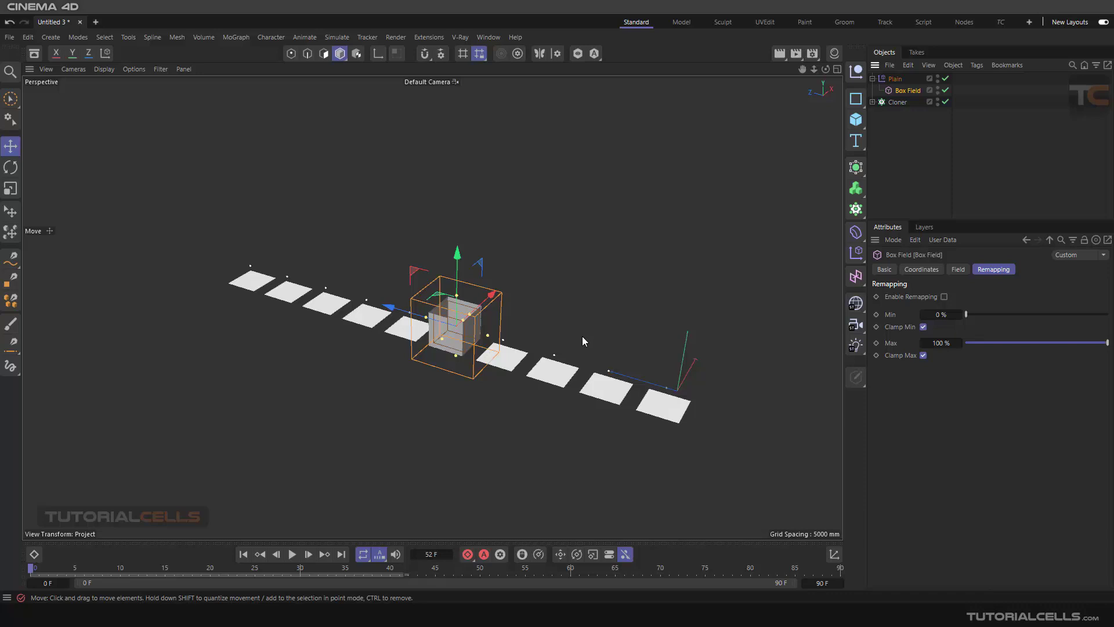
pyautogui.moveTo(390, 312)
pyautogui.mouseDown()
pyautogui.moveTo(477, 334)
pyautogui.moveTo(383, 315)
pyautogui.mouseUp()
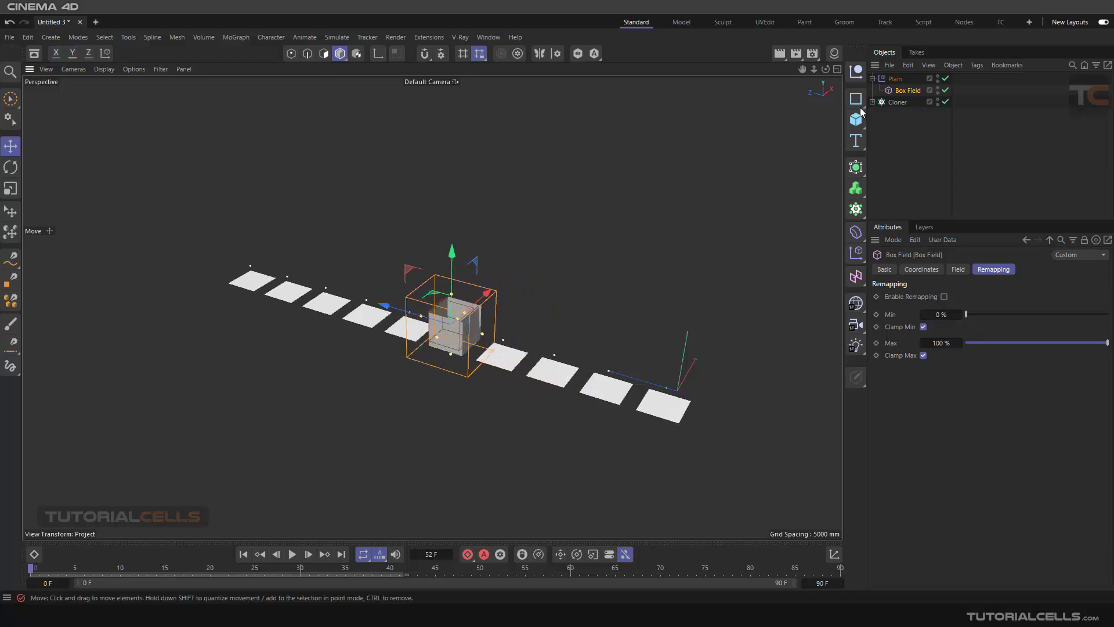
pyautogui.click(896, 103)
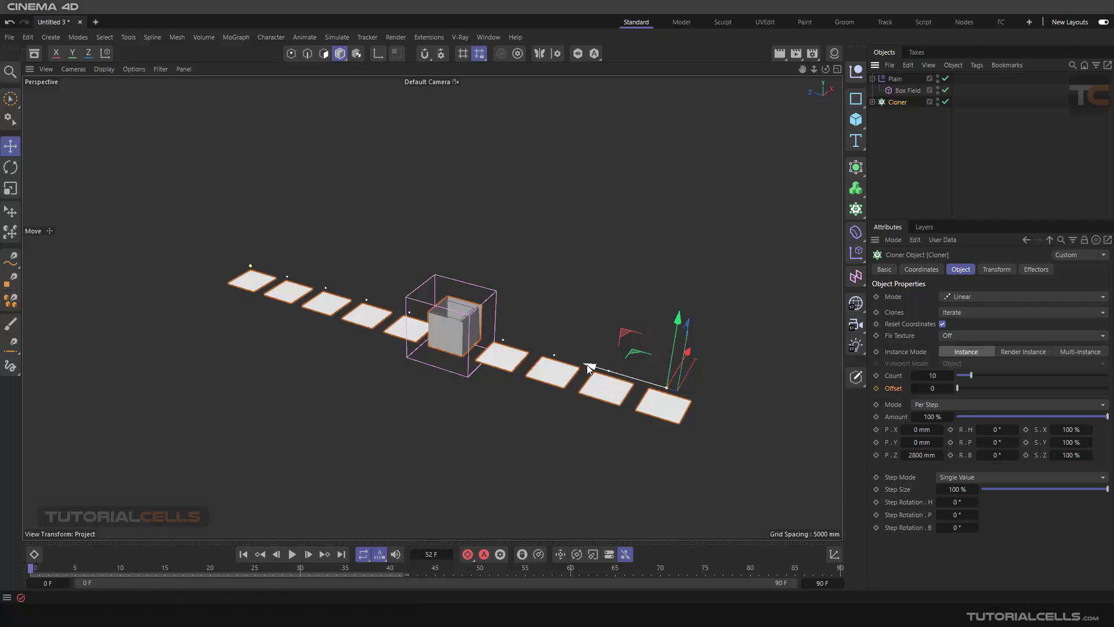
pyautogui.moveTo(588, 368); pyautogui.dragTo(589, 338)
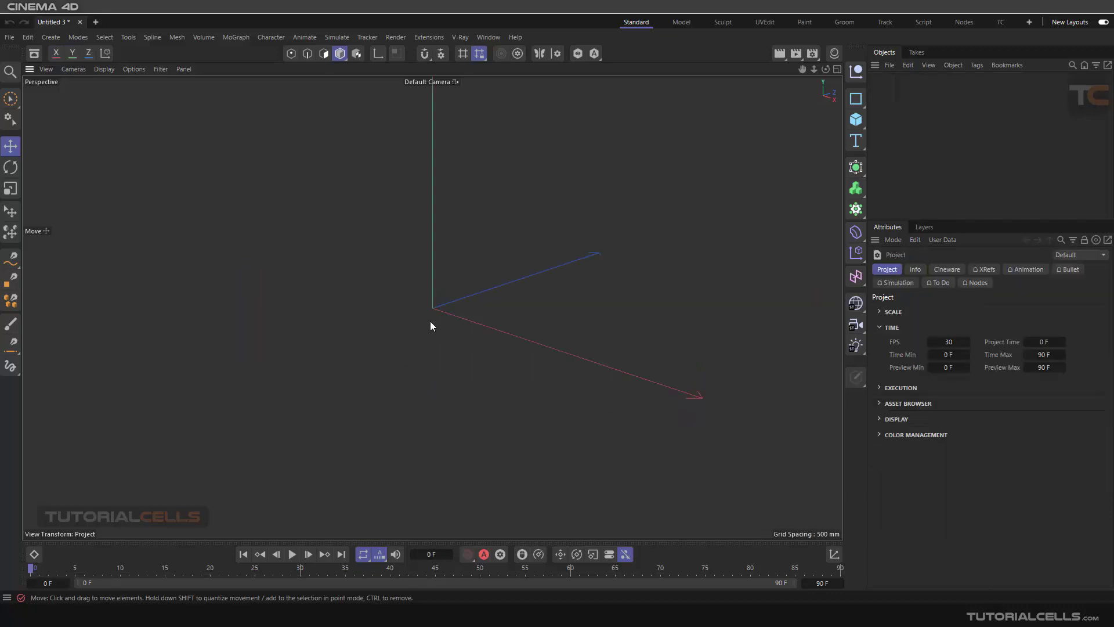
# Step: Add a cube with Separate Surfaces enabled and convert it into editable face objects
pyautogui.click(857, 123)
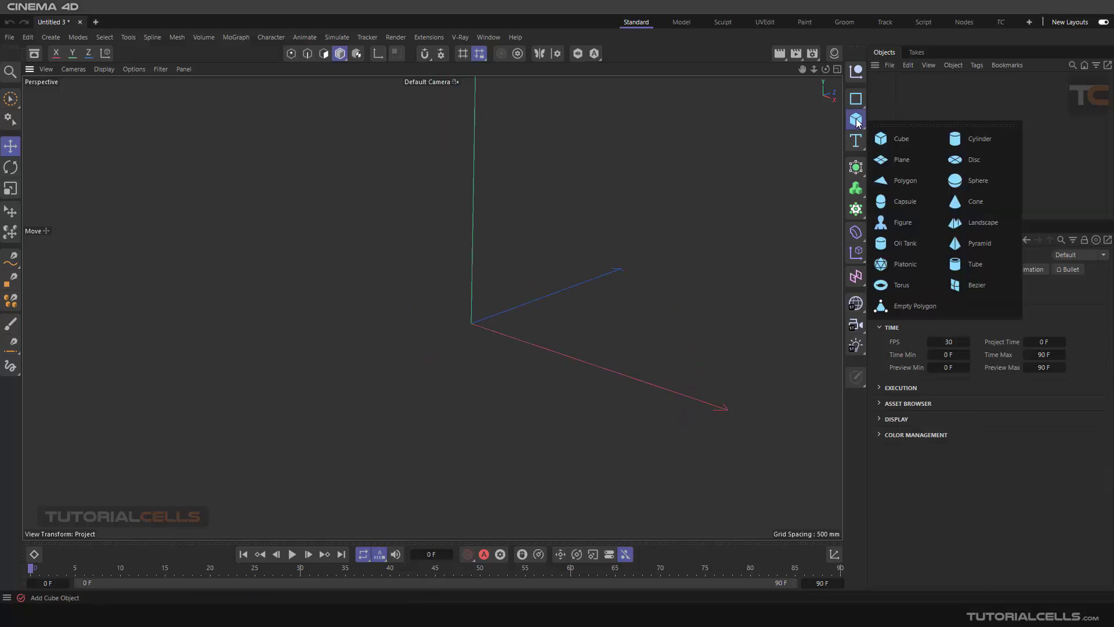
pyautogui.click(885, 139)
pyautogui.scroll(-5, 500, 346)
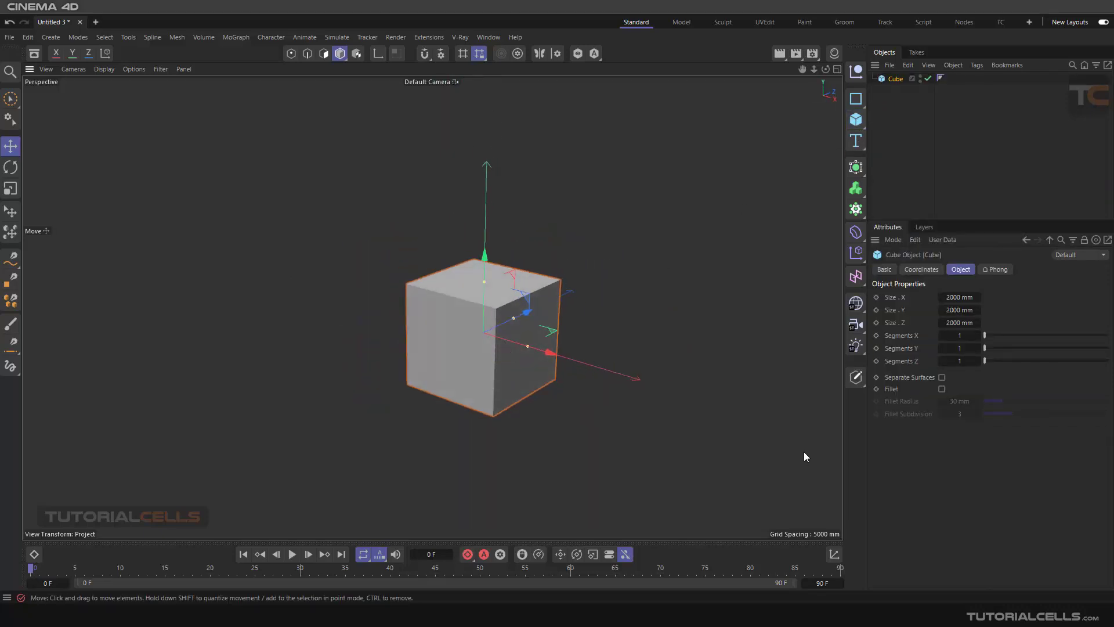
pyautogui.click(942, 378)
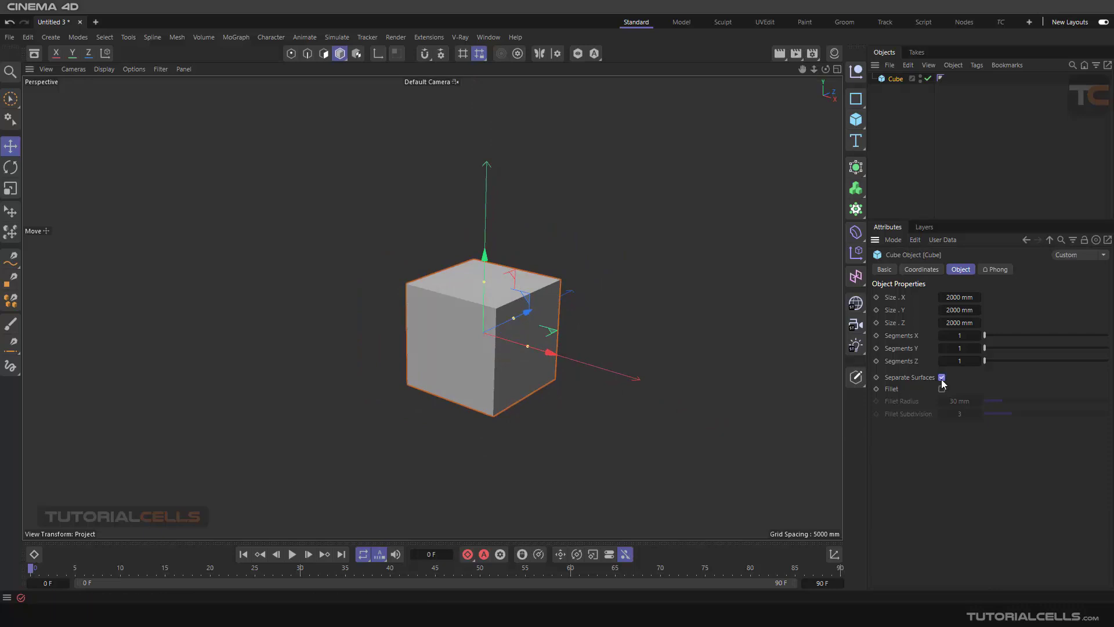
pyautogui.click(861, 380)
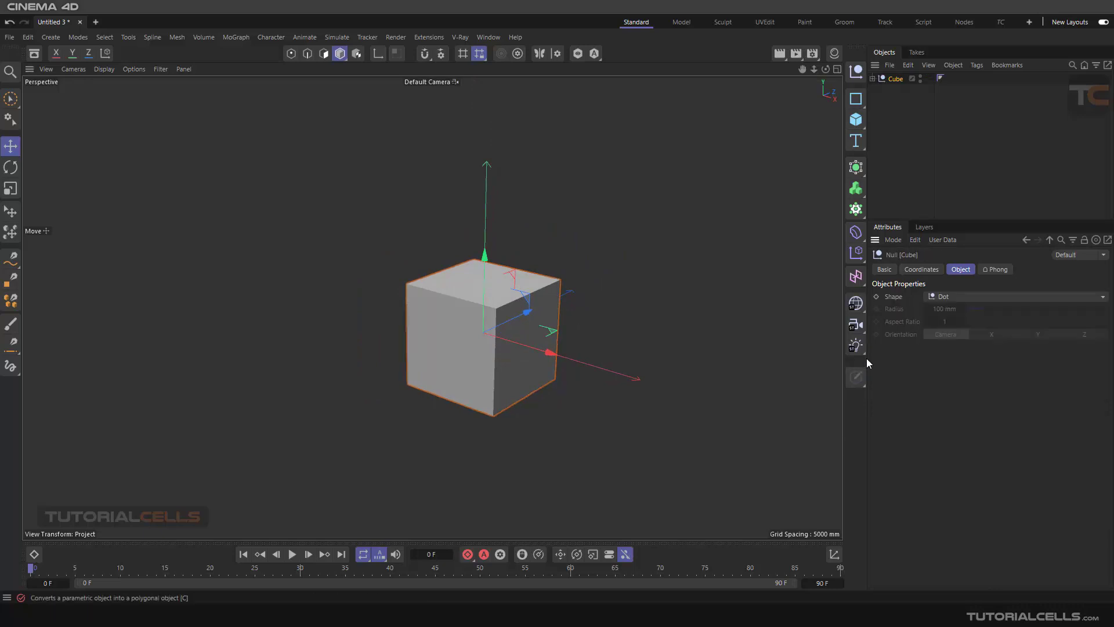
pyautogui.click(872, 79)
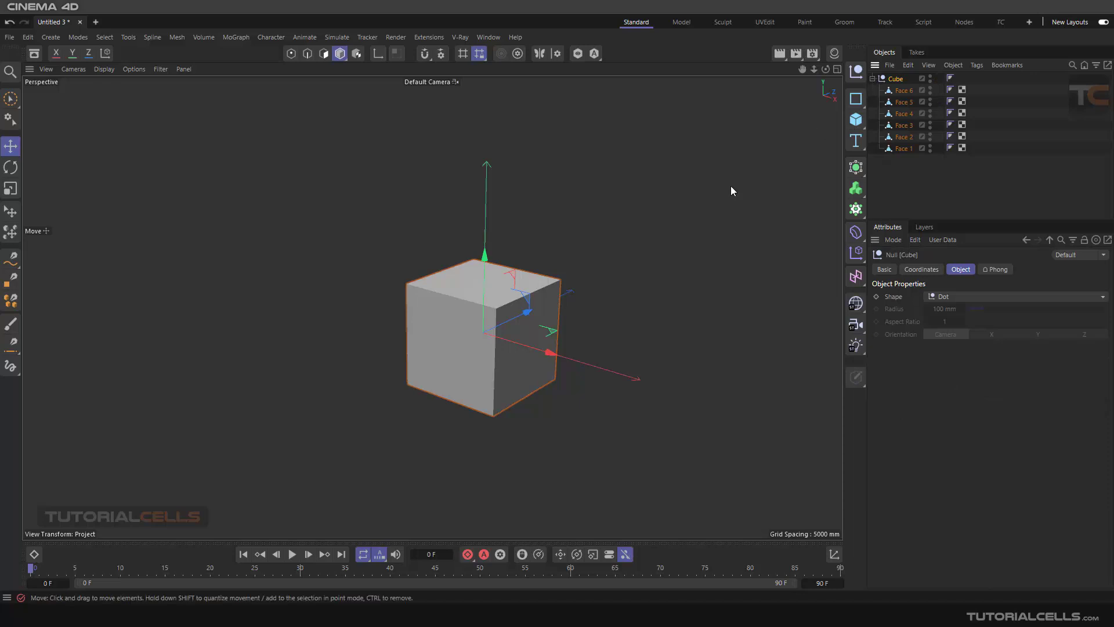
# Step: Delete the cube's top face, Face 5, as an object
pyautogui.click(509, 285)
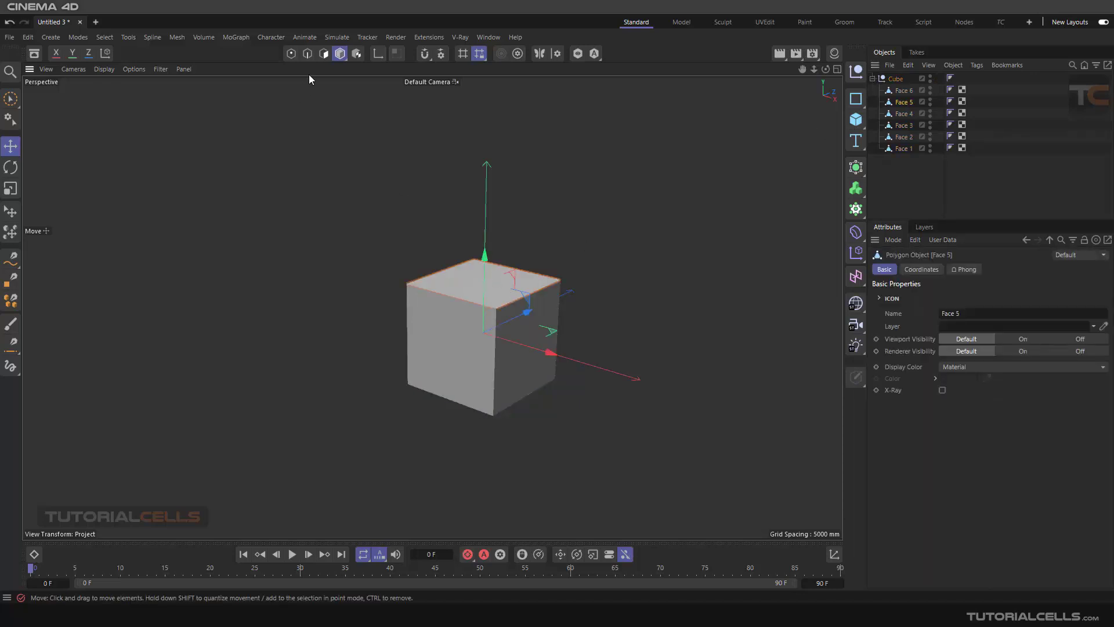
pyautogui.click(324, 53)
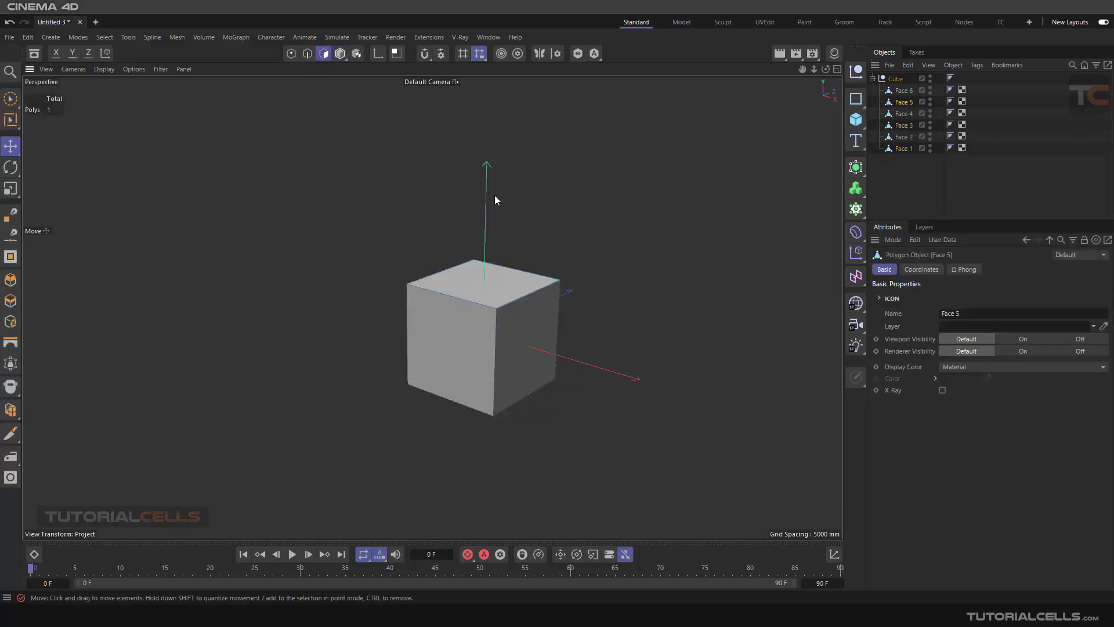
pyautogui.click(340, 54)
pyautogui.press('Delete')
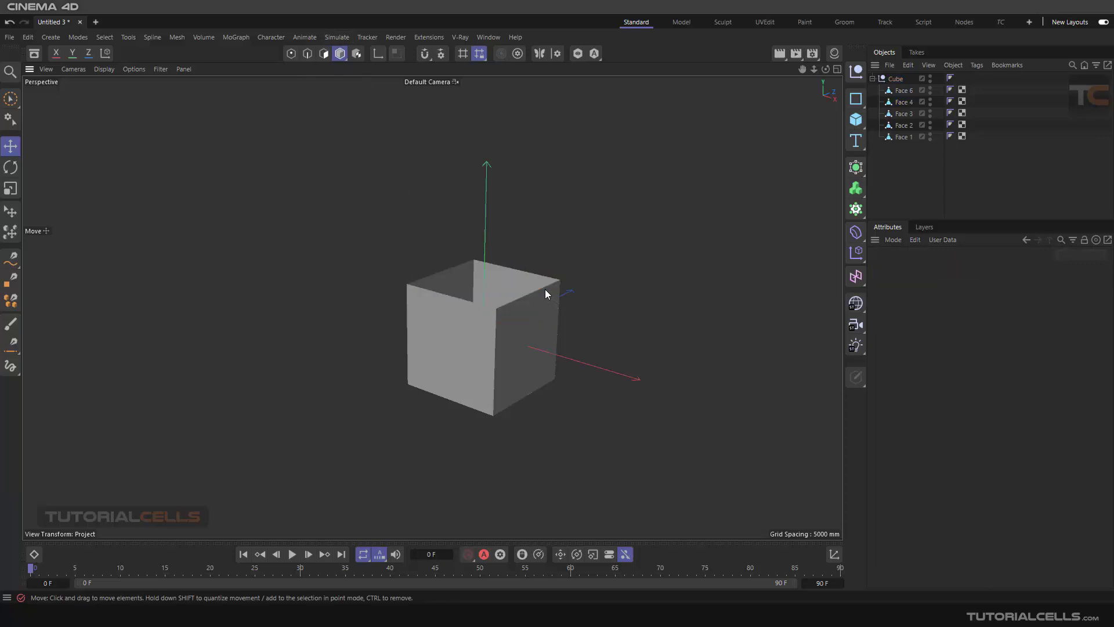
# Step: Select Face 2, one of the open cube's side faces
pyautogui.keyDown('alt'); pyautogui.moveTo(545, 289); pyautogui.dragTo(534, 318); pyautogui.keyUp('alt')
pyautogui.keyDown('alt'); pyautogui.moveTo(534, 318); pyautogui.dragTo(543, 256, button='middle'); pyautogui.keyUp('alt')
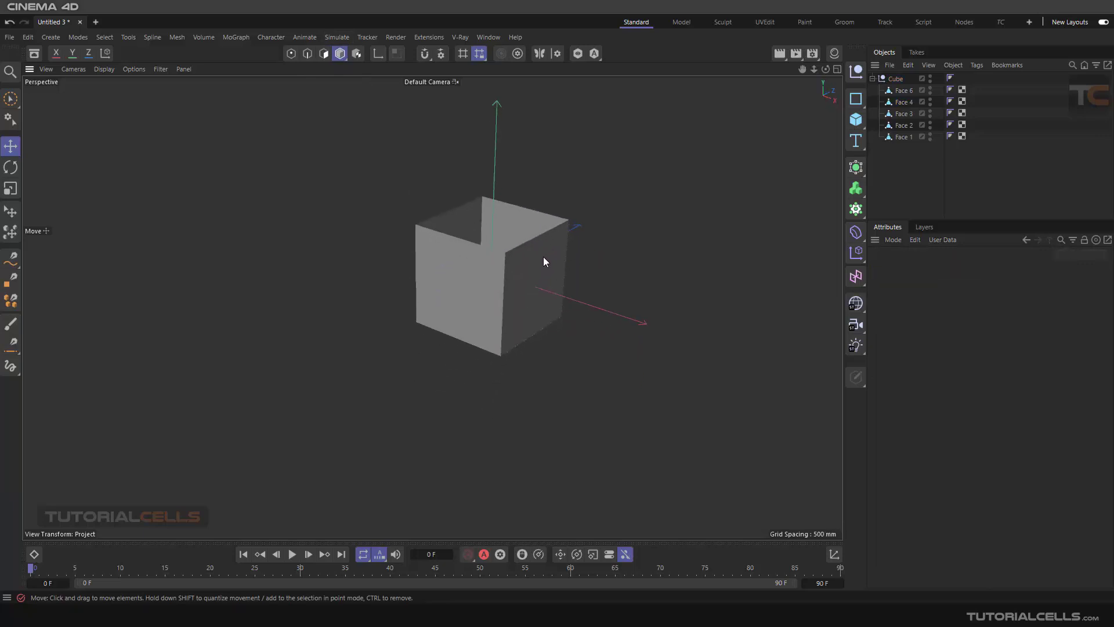
pyautogui.click(543, 261)
pyautogui.moveTo(518, 310)
pyautogui.keyDown('alt'); pyautogui.mouseDown()
pyautogui.moveTo(455, 282)
pyautogui.moveTo(528, 308)
pyautogui.mouseUp(); pyautogui.keyUp('alt')
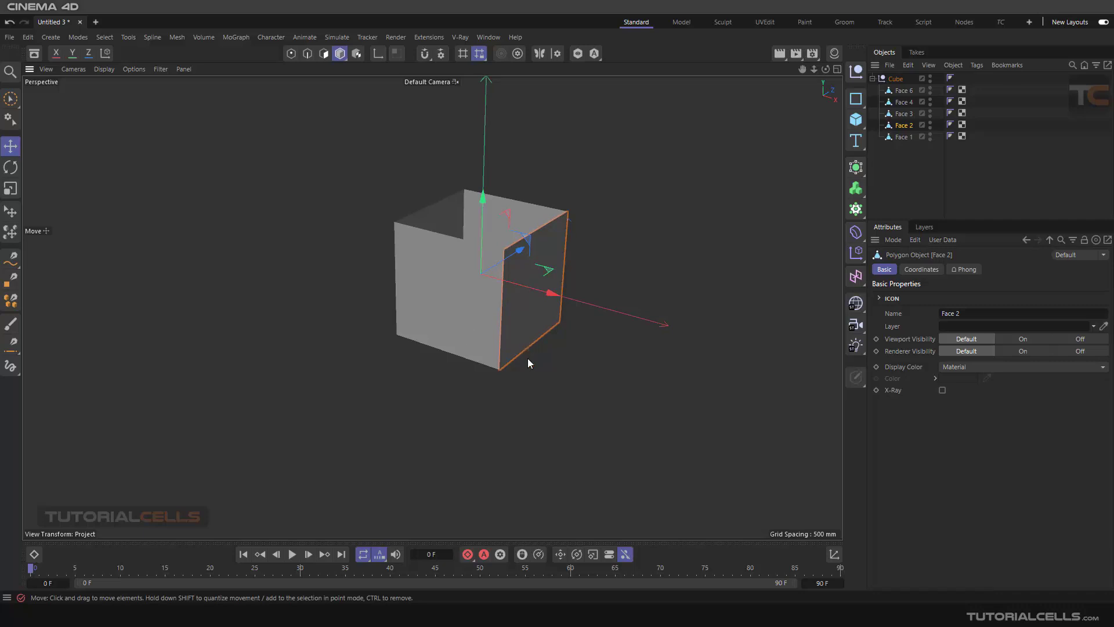
pyautogui.click(126, 38)
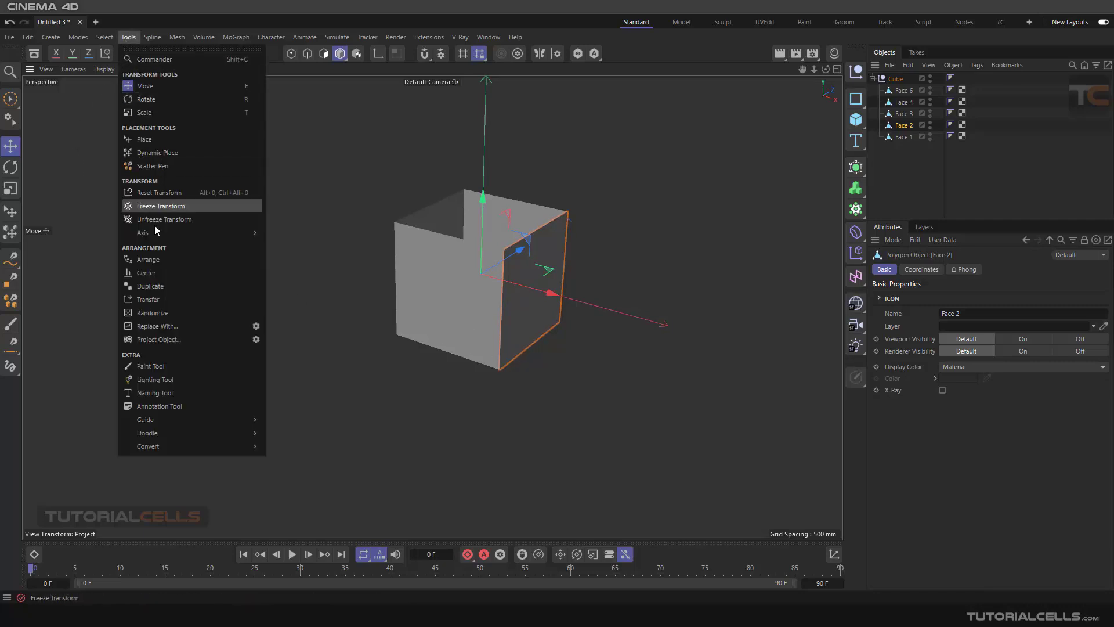
pyautogui.moveTo(166, 232)
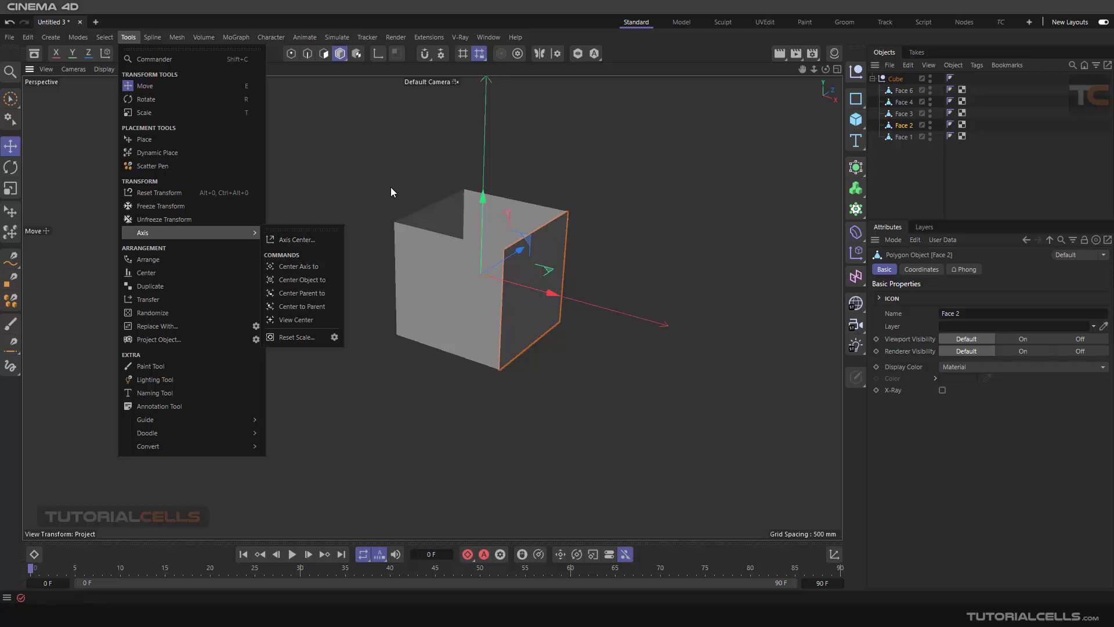
pyautogui.click(459, 83)
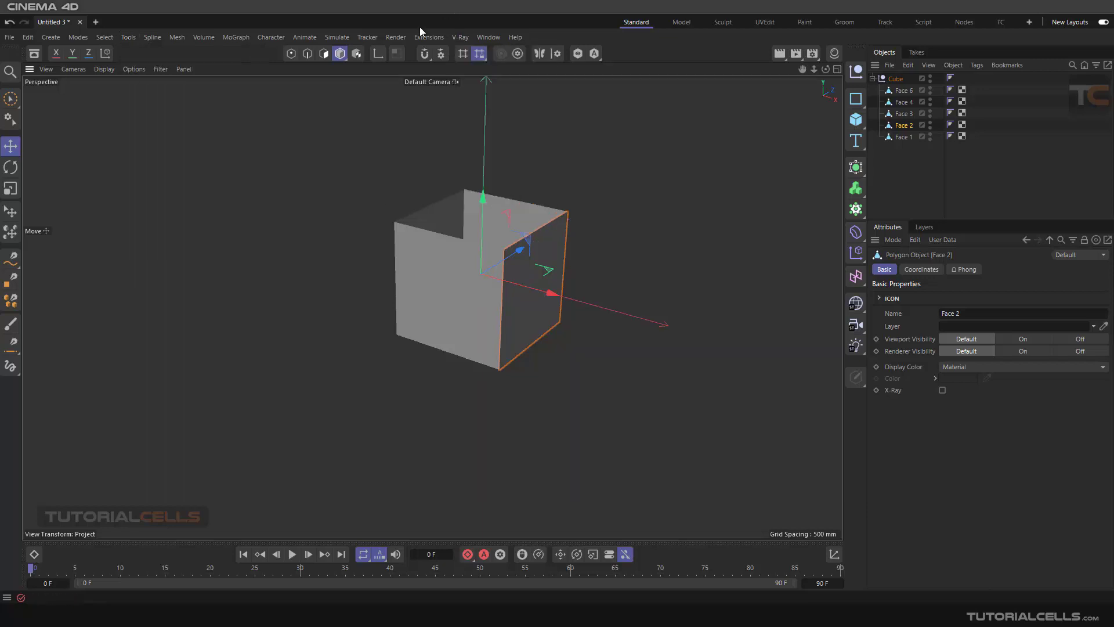
# Step: Enable axis modification and snapping, and move Face 2's axis to its bottom corner shared with Face 1
pyautogui.click(378, 56)
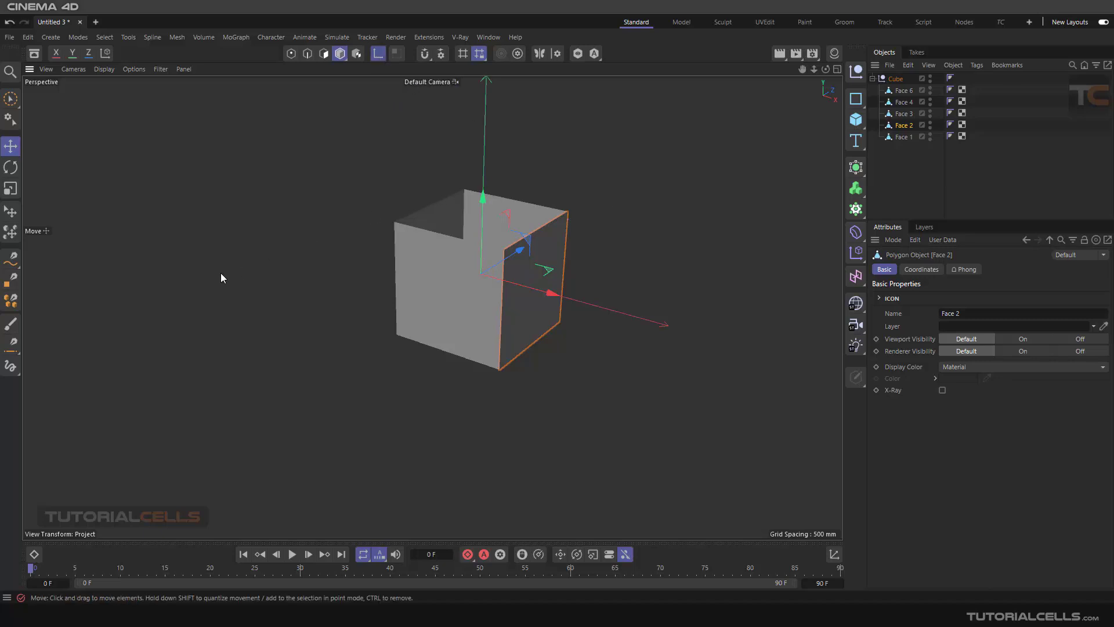
pyautogui.click(425, 55)
pyautogui.click(440, 54)
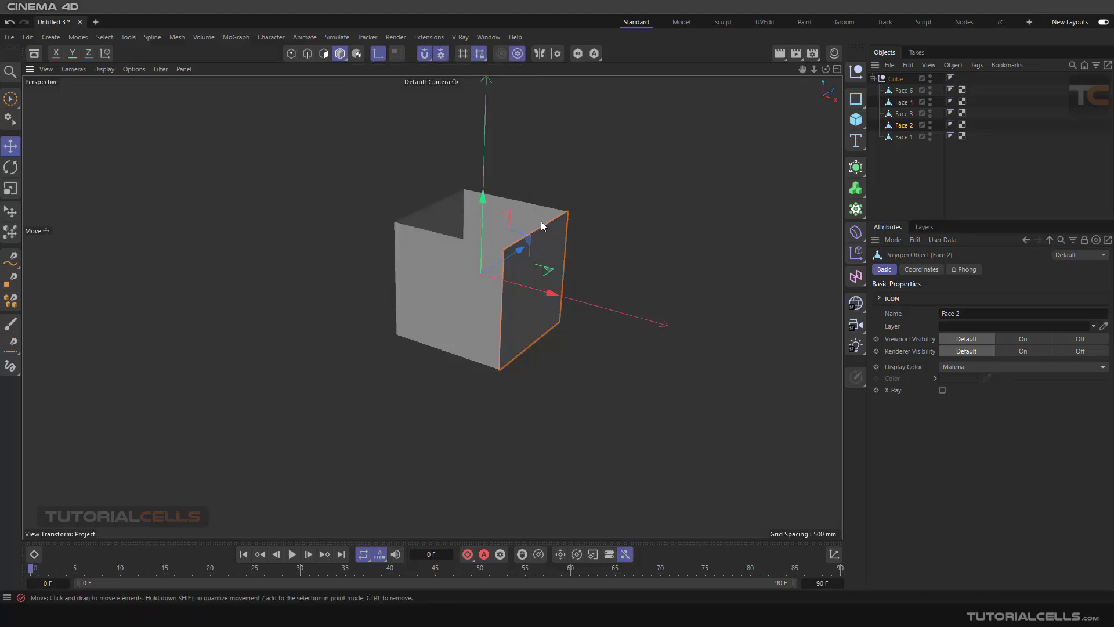
pyautogui.moveTo(586, 219); pyautogui.dragTo(511, 373)
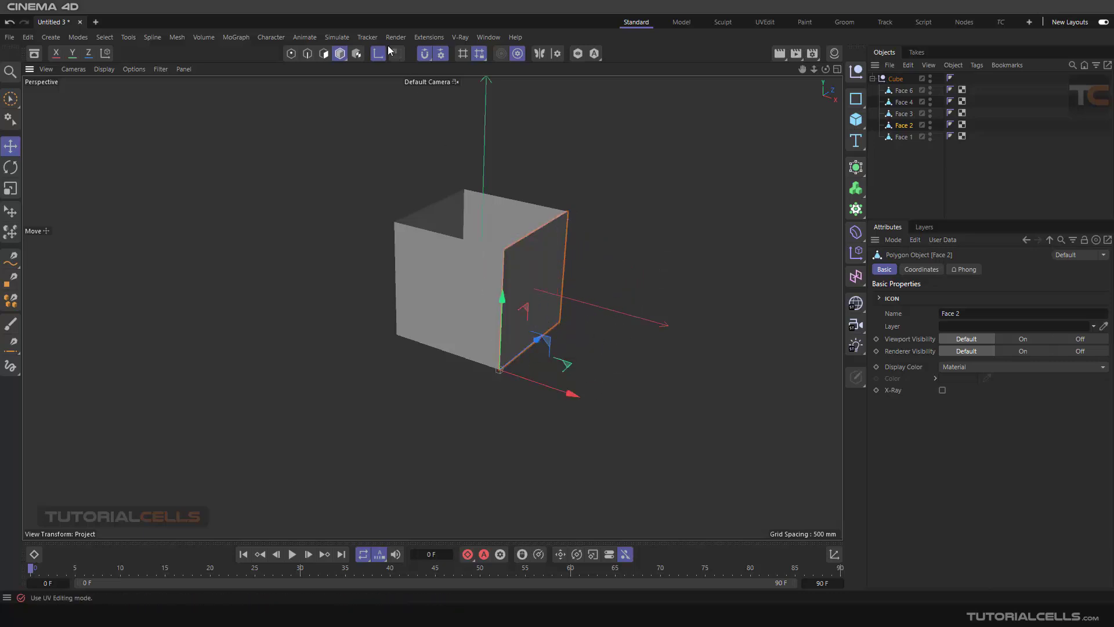
# Step: Snap Face 1's axis to its bottom corner on the edge opposite Face 2
pyautogui.click(413, 275)
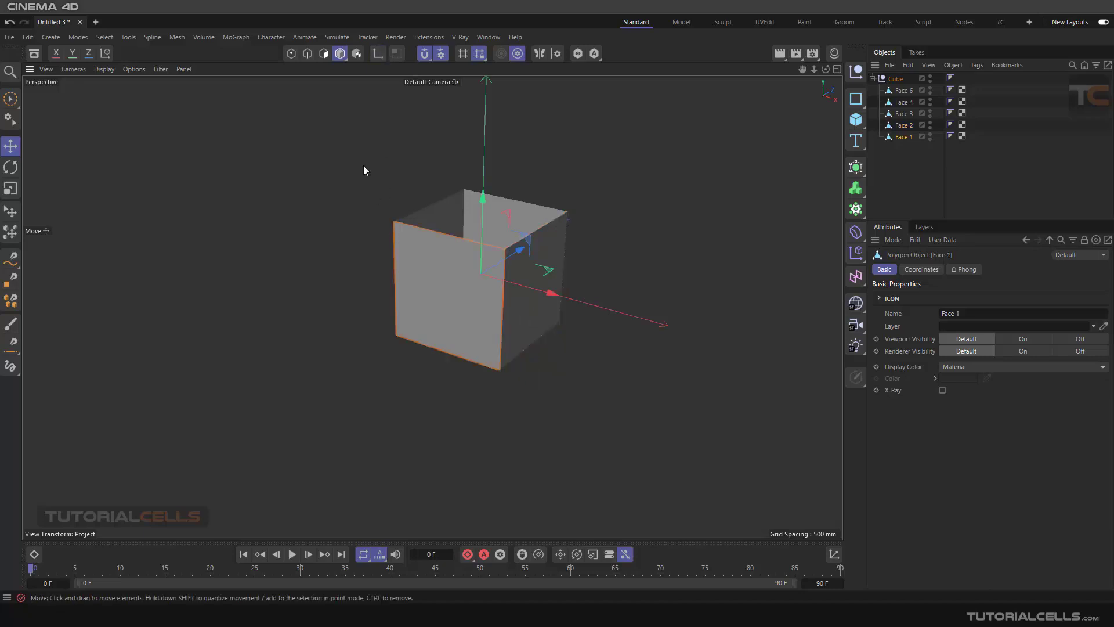
pyautogui.click(378, 54)
pyautogui.moveTo(352, 235); pyautogui.dragTo(397, 335)
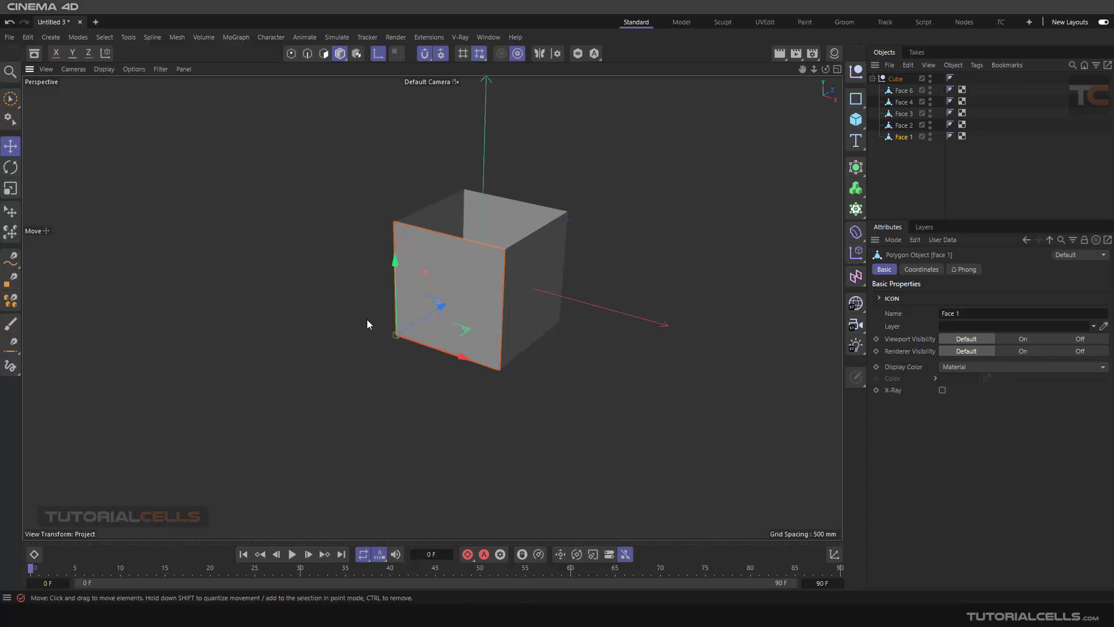
# Step: Snap Face 4's axis to its bottom corner shared with Face 1
pyautogui.keyDown('alt'); pyautogui.moveTo(336, 299); pyautogui.dragTo(524, 345); pyautogui.keyUp('alt')
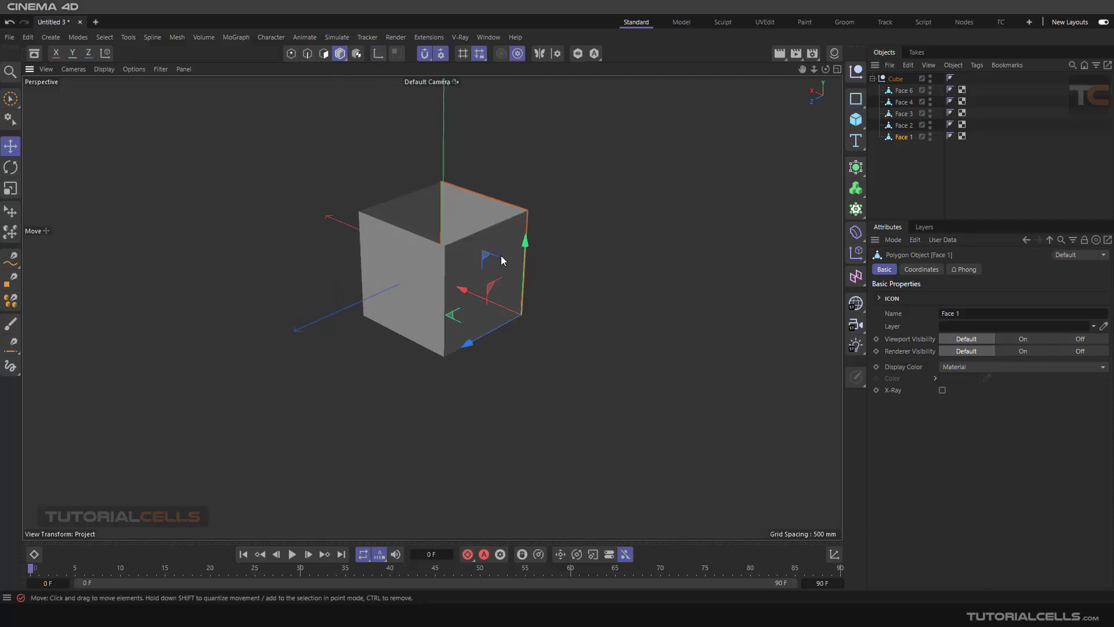
pyautogui.click(495, 237)
pyautogui.click(378, 52)
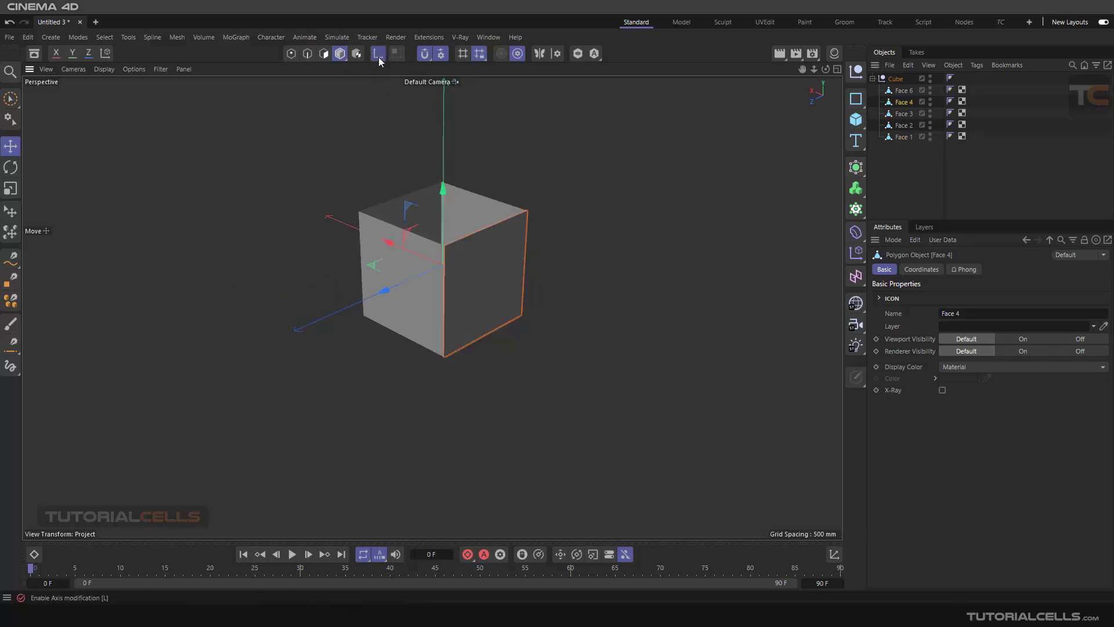
pyautogui.moveTo(443, 265); pyautogui.dragTo(521, 314)
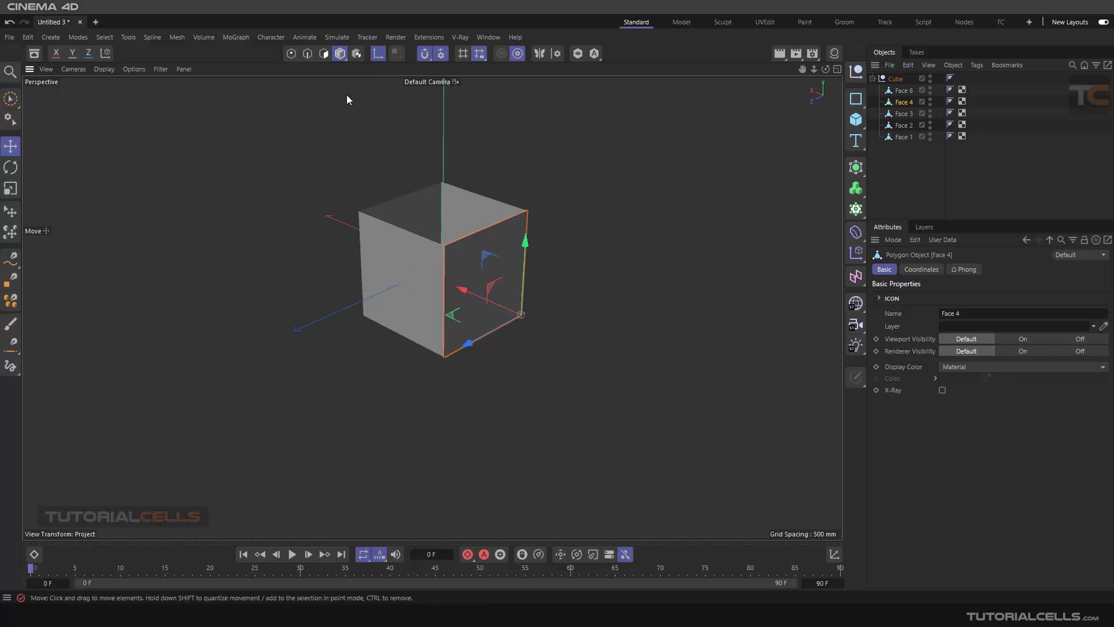
pyautogui.click(378, 53)
# Step: Snap Face 3's axis to its bottom corner shared with Face 4 and leave axis modification
pyautogui.click(380, 267)
pyautogui.keyDown('alt'); pyautogui.moveTo(400, 272); pyautogui.dragTo(497, 278); pyautogui.keyUp('alt')
pyautogui.click(378, 53)
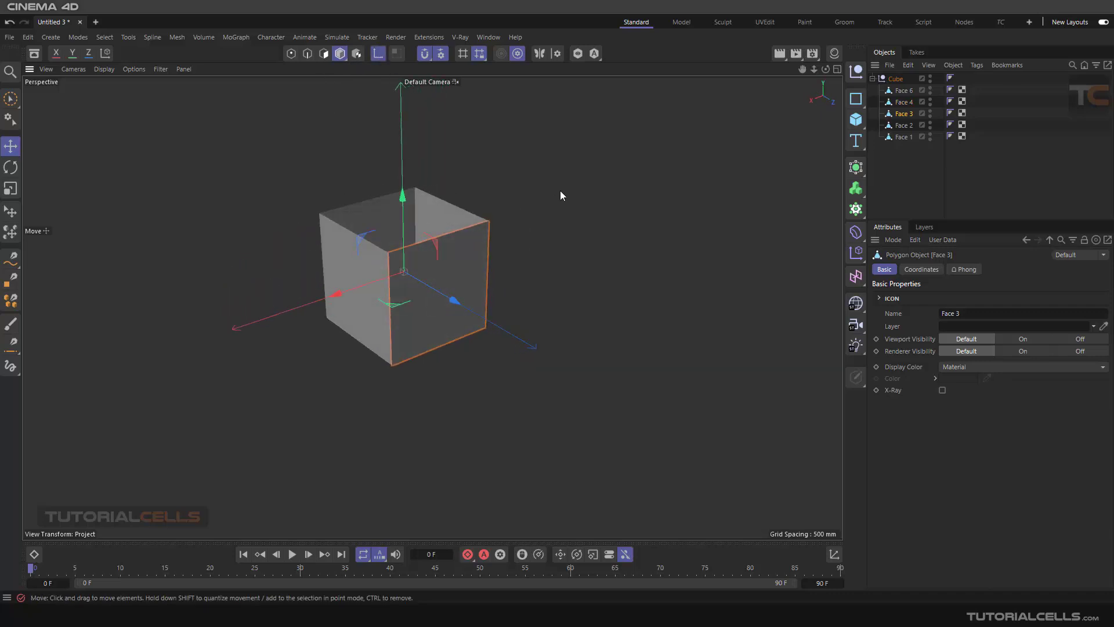
pyautogui.moveTo(404, 271); pyautogui.dragTo(485, 327)
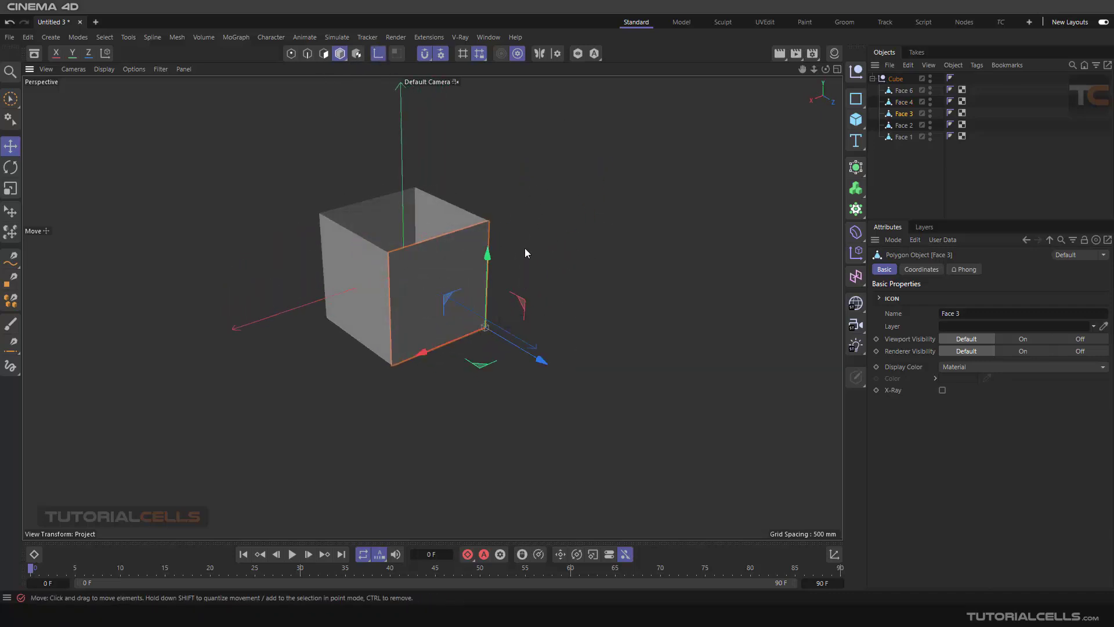
pyautogui.click(378, 52)
# Step: Rotate Face 1 inward about its bottom edge by setting its pitch rotation (R.P) to -90°
pyautogui.click(385, 212)
pyautogui.keyDown('alt'); pyautogui.moveTo(537, 308); pyautogui.dragTo(70, 209); pyautogui.keyUp('alt')
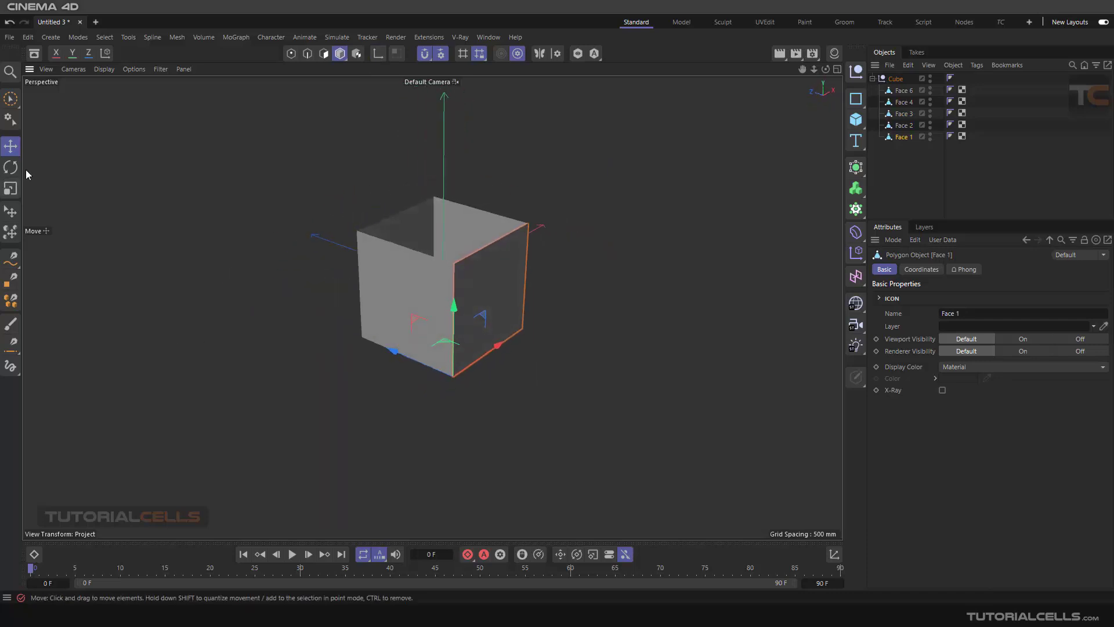
pyautogui.click(11, 167)
pyautogui.moveTo(458, 348); pyautogui.dragTo(442, 334)
pyautogui.keyDown('alt'); pyautogui.moveTo(436, 378); pyautogui.dragTo(464, 394, button='middle'); pyautogui.keyUp('alt')
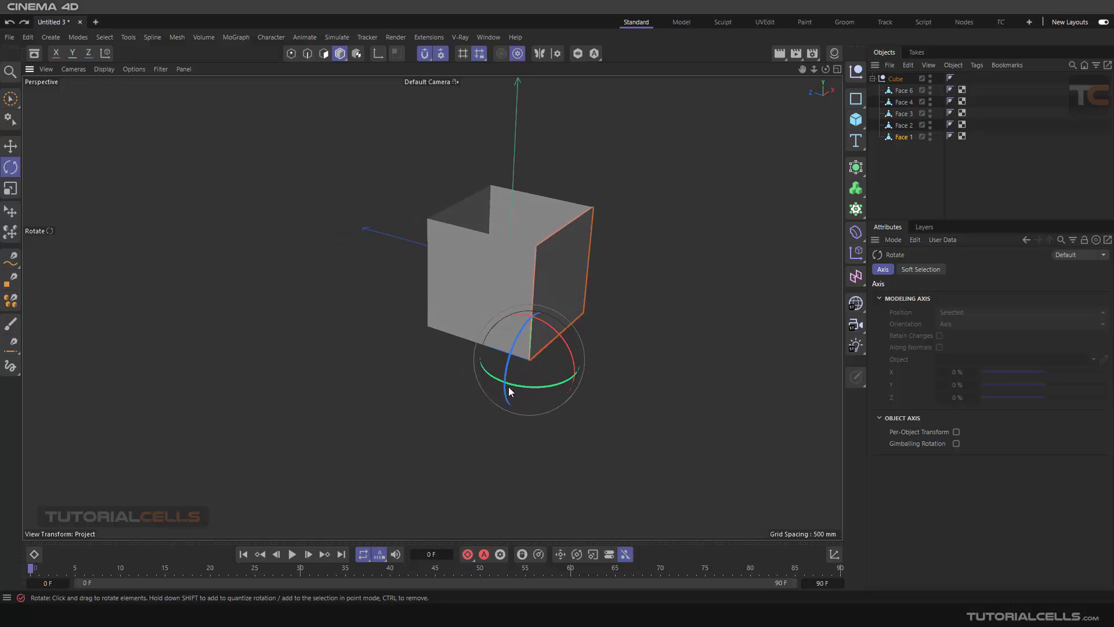
pyautogui.click(909, 156)
pyautogui.click(583, 261)
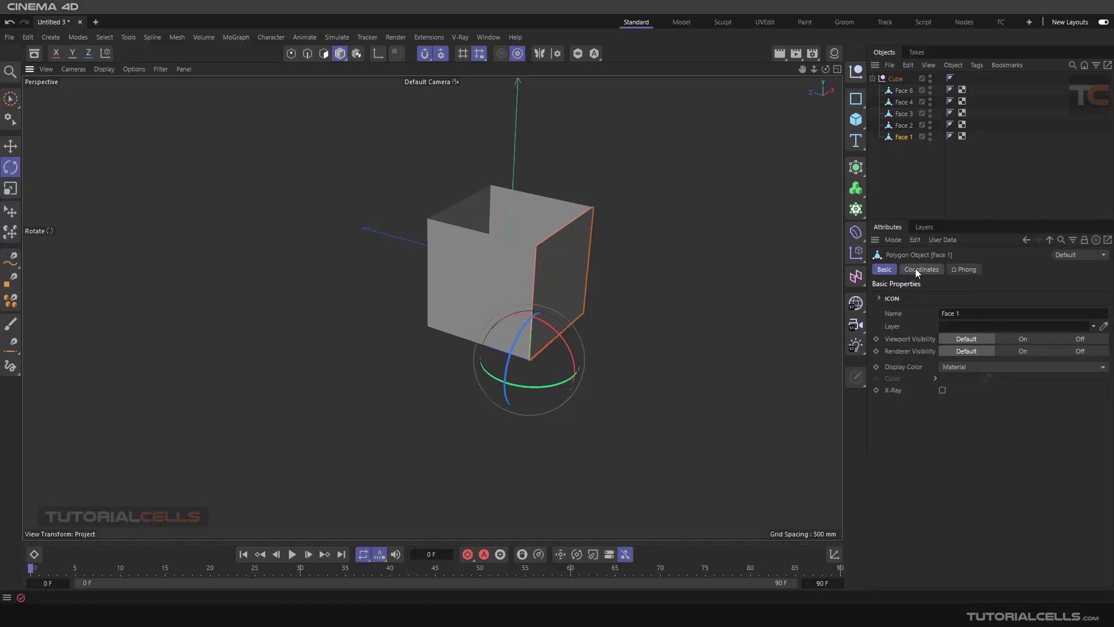
pyautogui.click(921, 270)
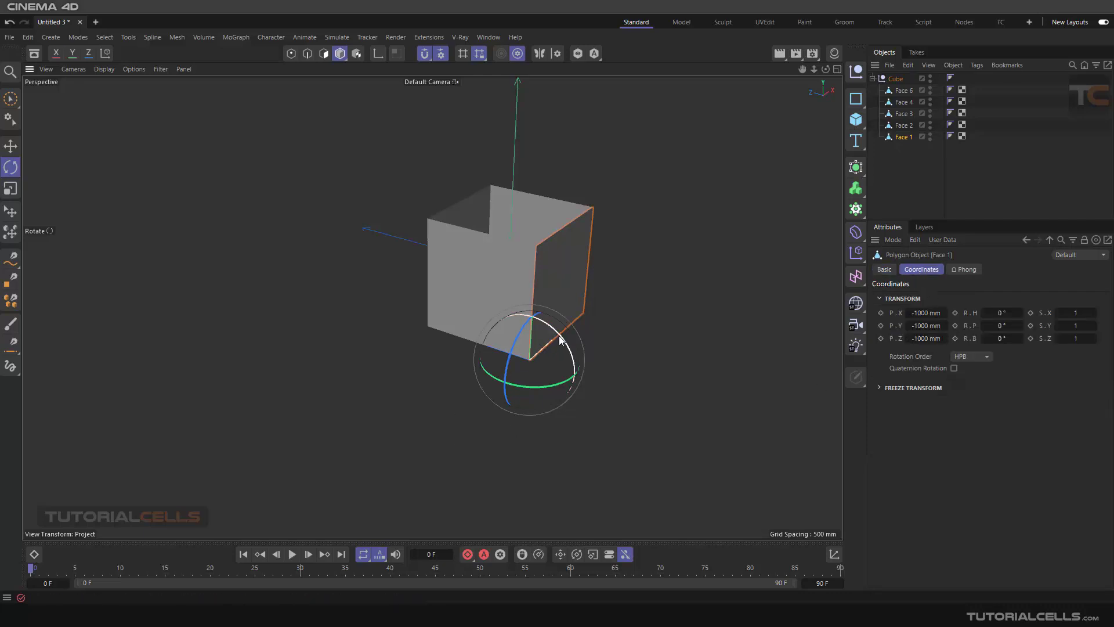
pyautogui.moveTo(556, 341); pyautogui.dragTo(552, 323)
pyautogui.doubleClick(987, 326)
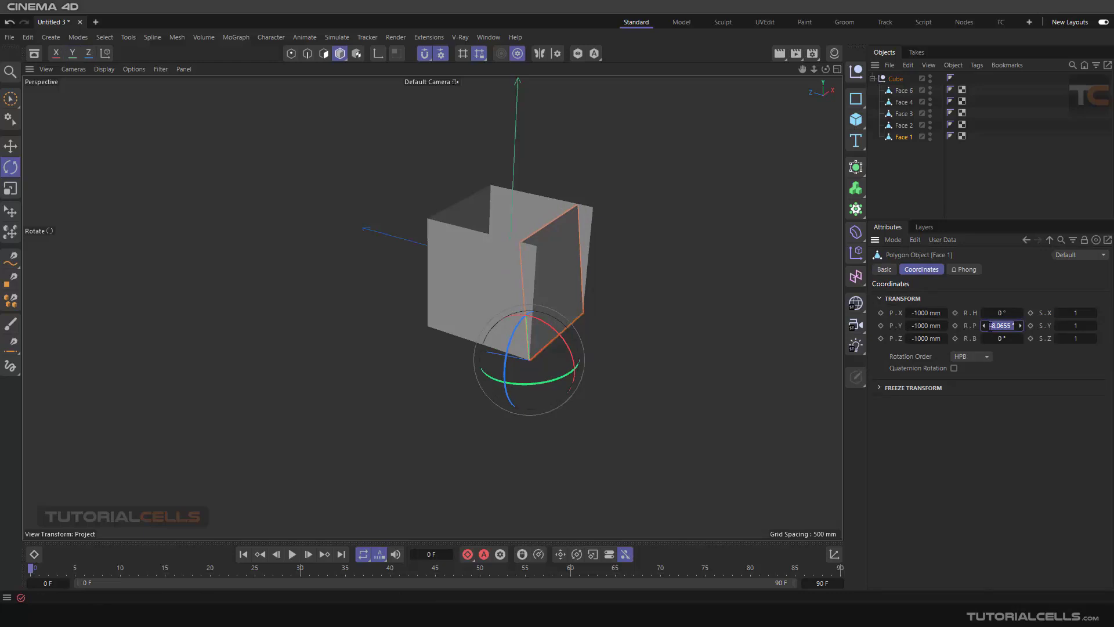
pyautogui.write('-90')
pyautogui.press('Return')
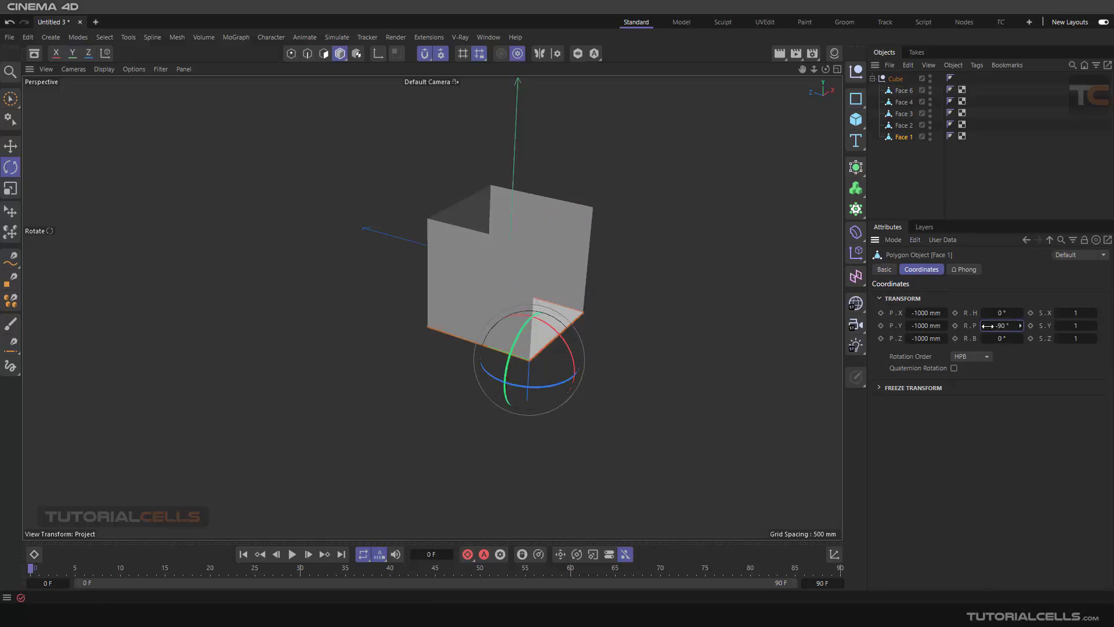
pyautogui.click(494, 279)
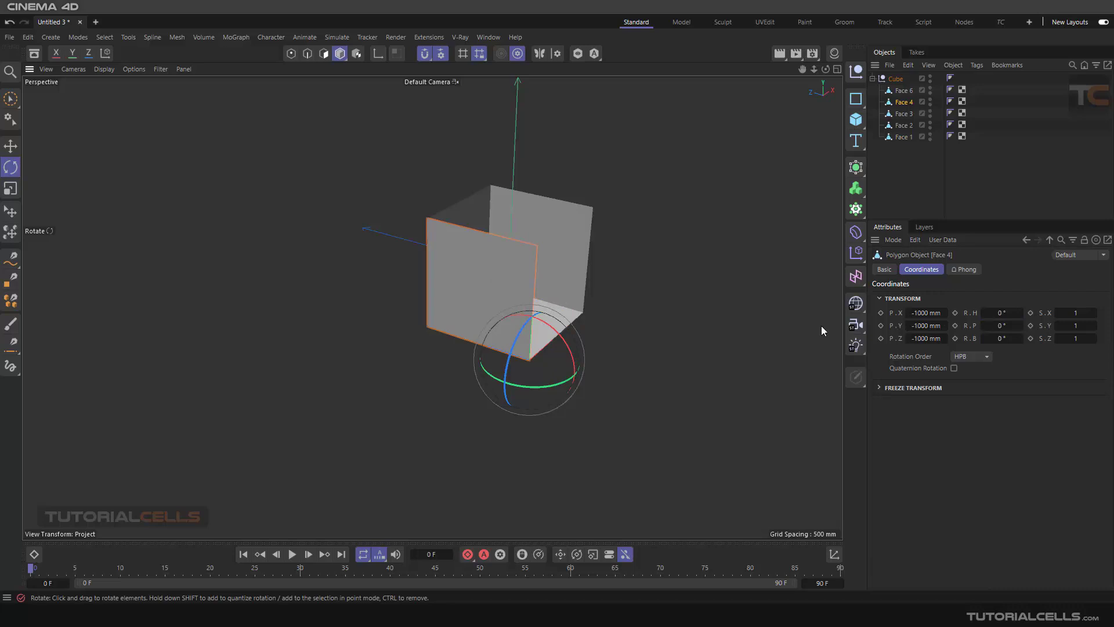
pyautogui.click(997, 326)
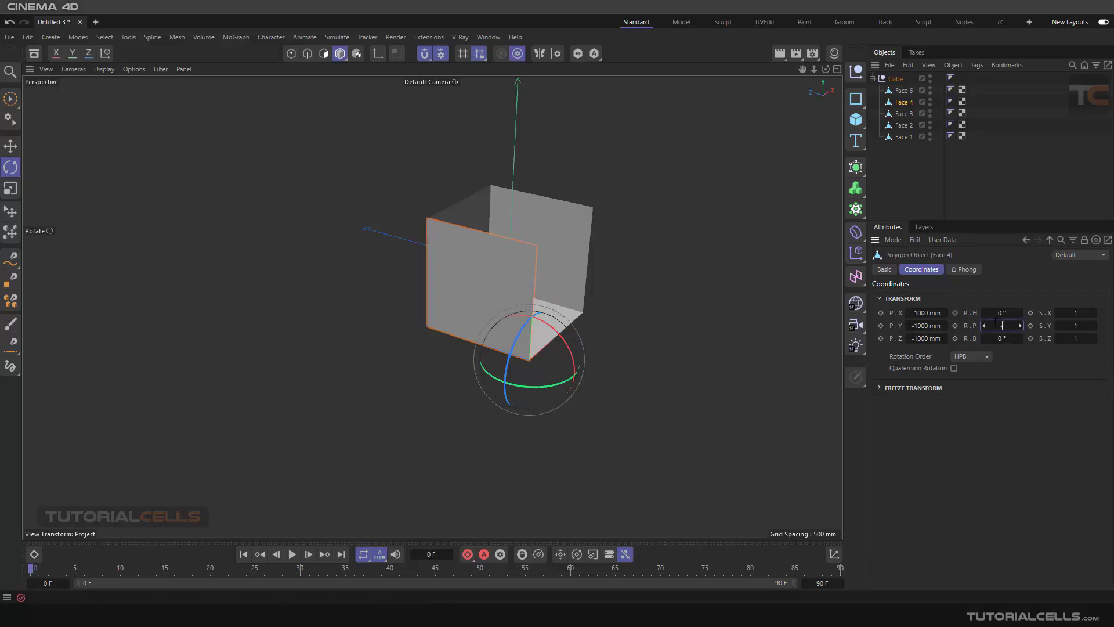
pyautogui.write('-90')
pyautogui.press('Return')
pyautogui.hotkey('ctrl', 'z')
# Step: Fold Face 4 inward about its bottom edge by setting its bank rotation (R.B) to 90°
pyautogui.moveTo(999, 338); pyautogui.dragTo(1022, 339)
pyautogui.click(1001, 338)
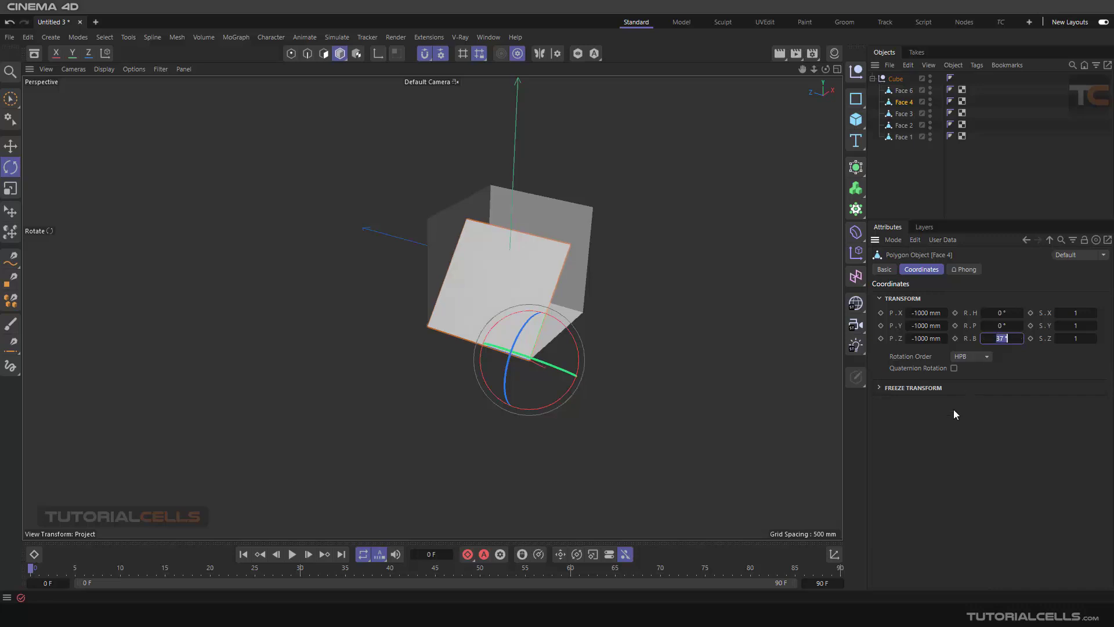
pyautogui.write('90')
pyautogui.press('Return')
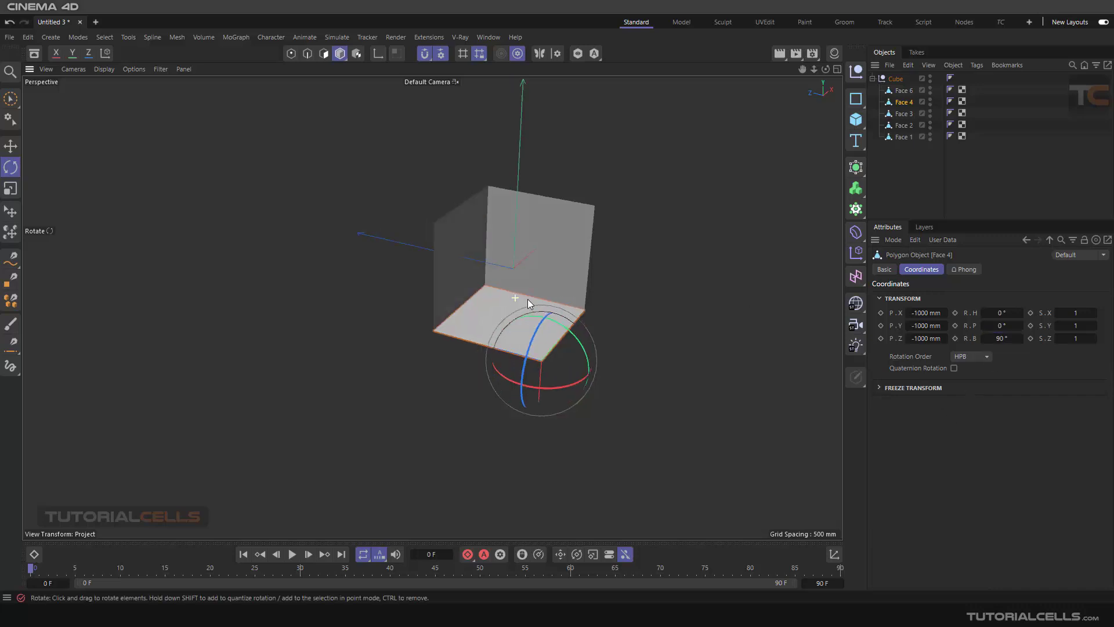
# Step: Fold Face 3 inward about its bottom edge by setting its pitch rotation (R.P) to 90°
pyautogui.click(463, 271)
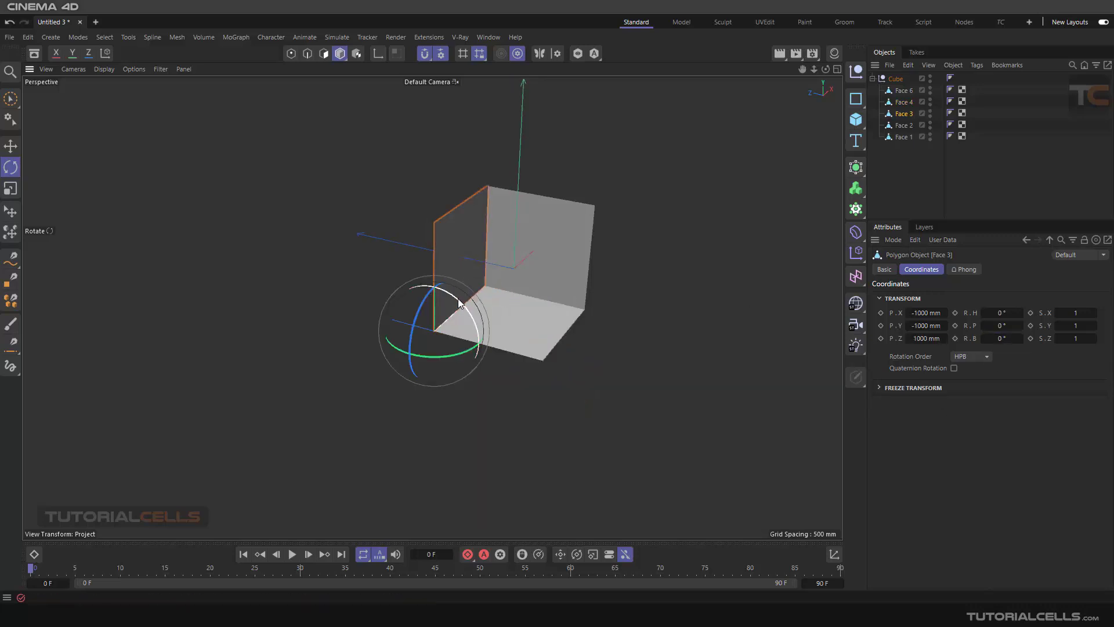
pyautogui.moveTo(458, 306); pyautogui.dragTo(466, 308)
pyautogui.click(992, 325)
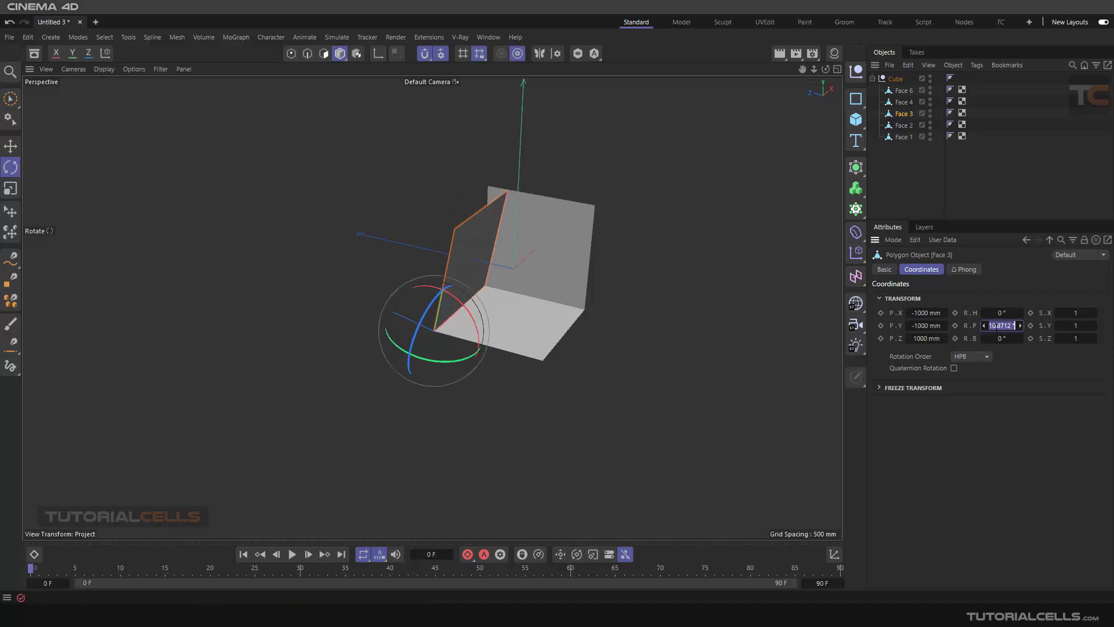
pyautogui.write('90')
pyautogui.press('Return')
# Step: Fold Face 2 inward onto the base by setting its bank rotation (R.B) to -90°
pyautogui.click(579, 240)
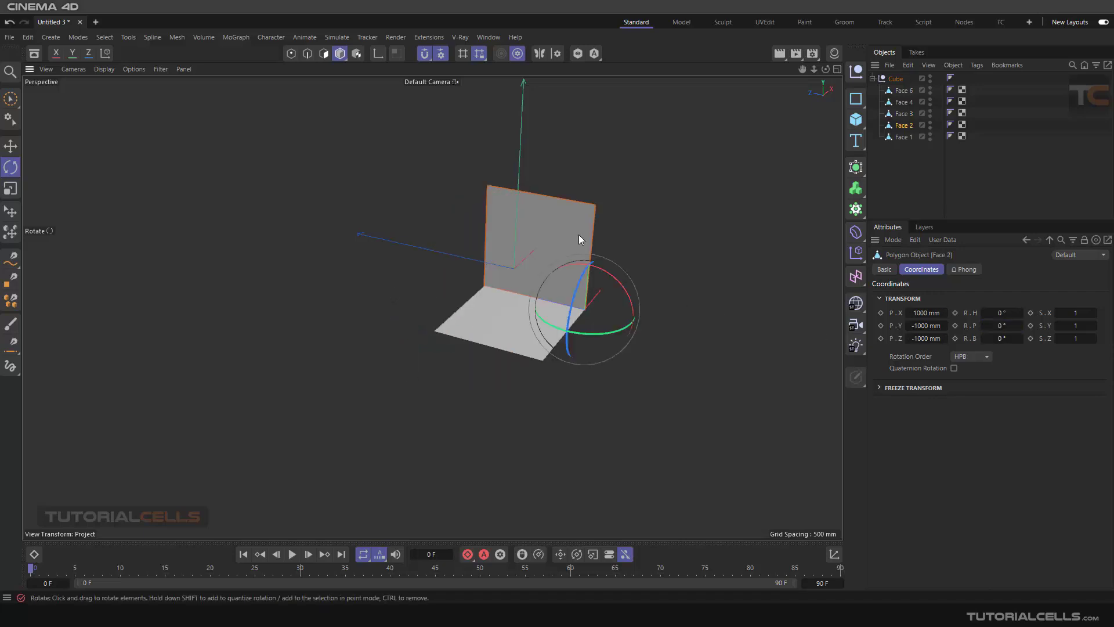
pyautogui.moveTo(1020, 326); pyautogui.dragTo(1039, 326)
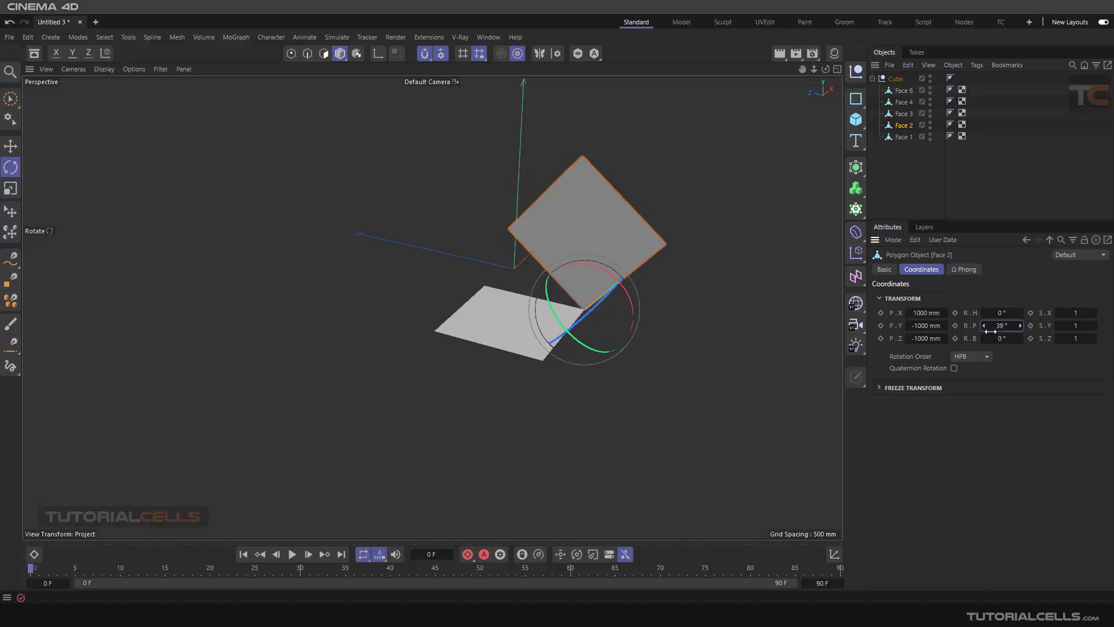
pyautogui.hotkey('ctrl', 'z')
pyautogui.moveTo(575, 287); pyautogui.dragTo(566, 328)
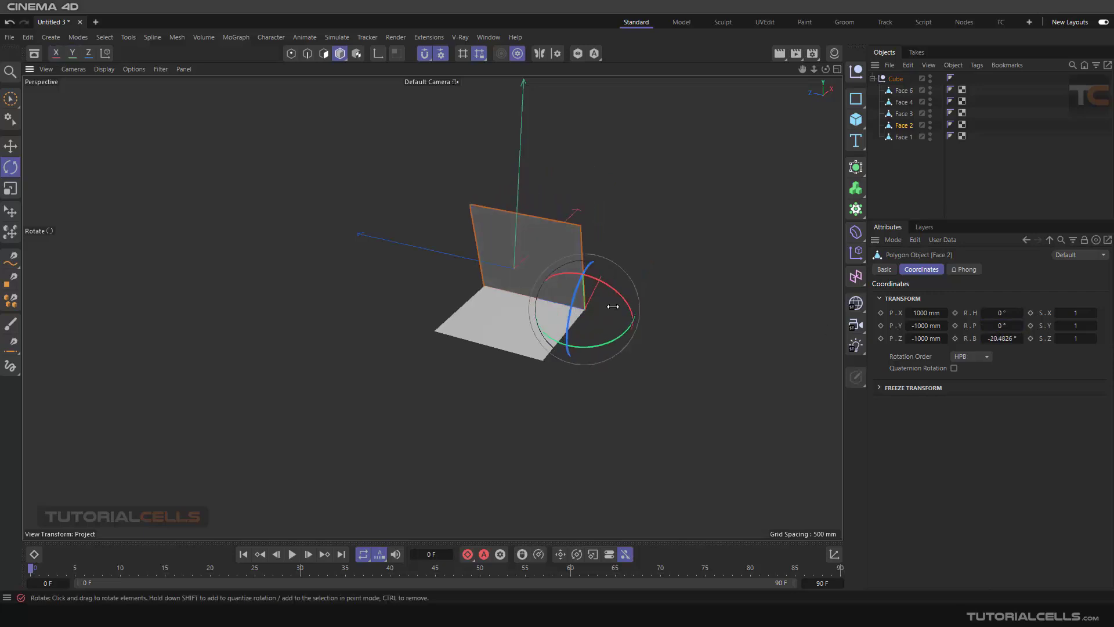
pyautogui.click(990, 338)
pyautogui.write('-')
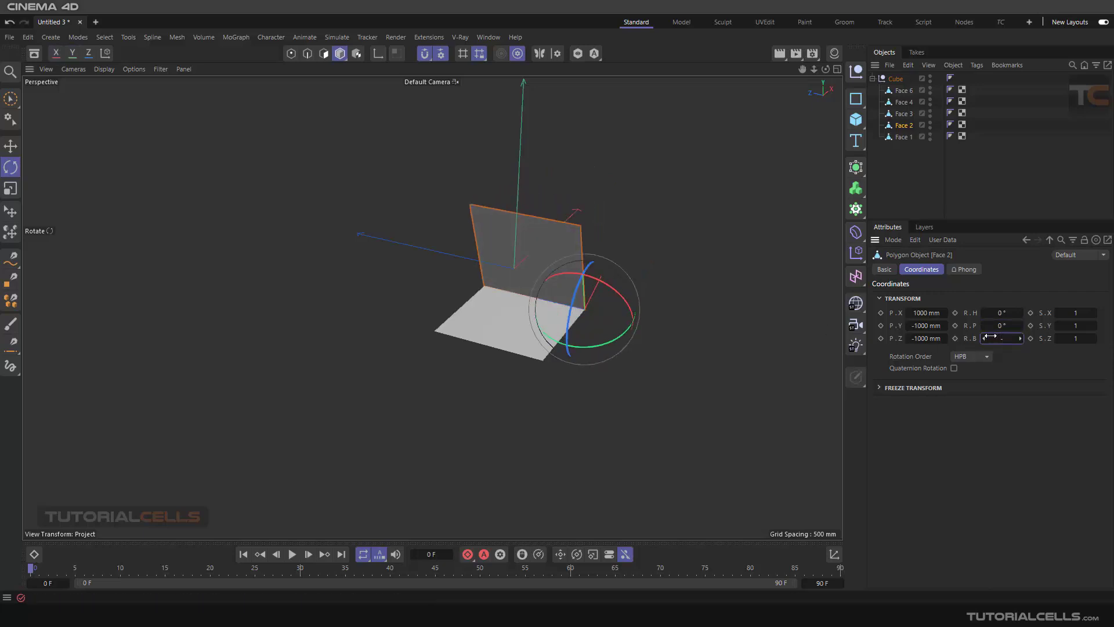
pyautogui.write('90')
pyautogui.press('Return')
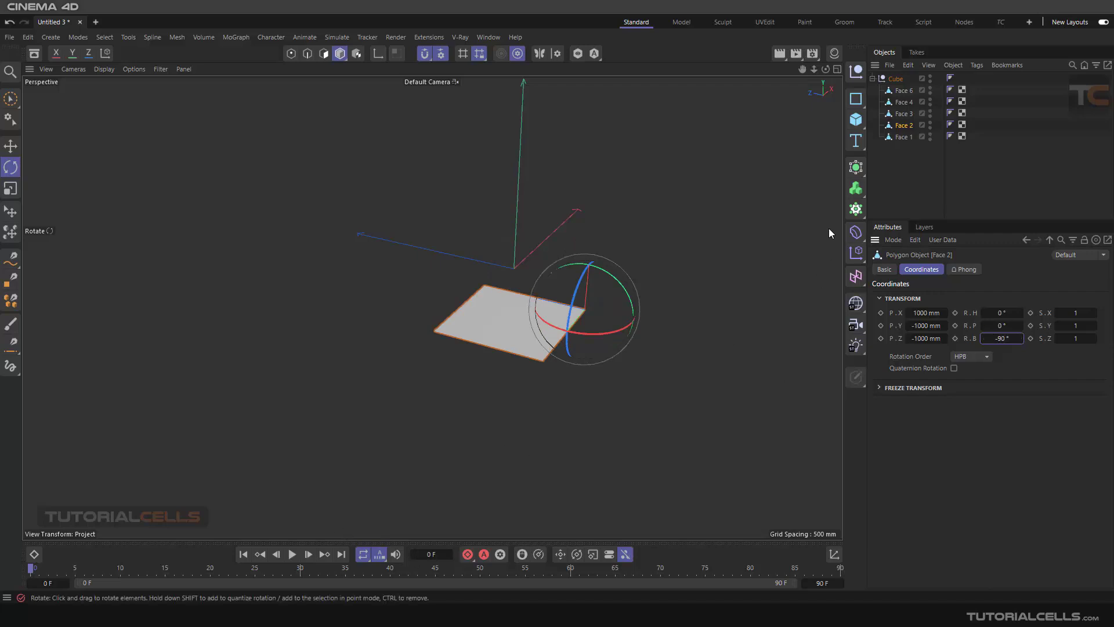
# Step: Keyframe the pitch and bank rotations (R.P and R.B) of all five faces at frame 0, and move to frame 30
pyautogui.moveTo(903, 172); pyautogui.dragTo(887, 88)
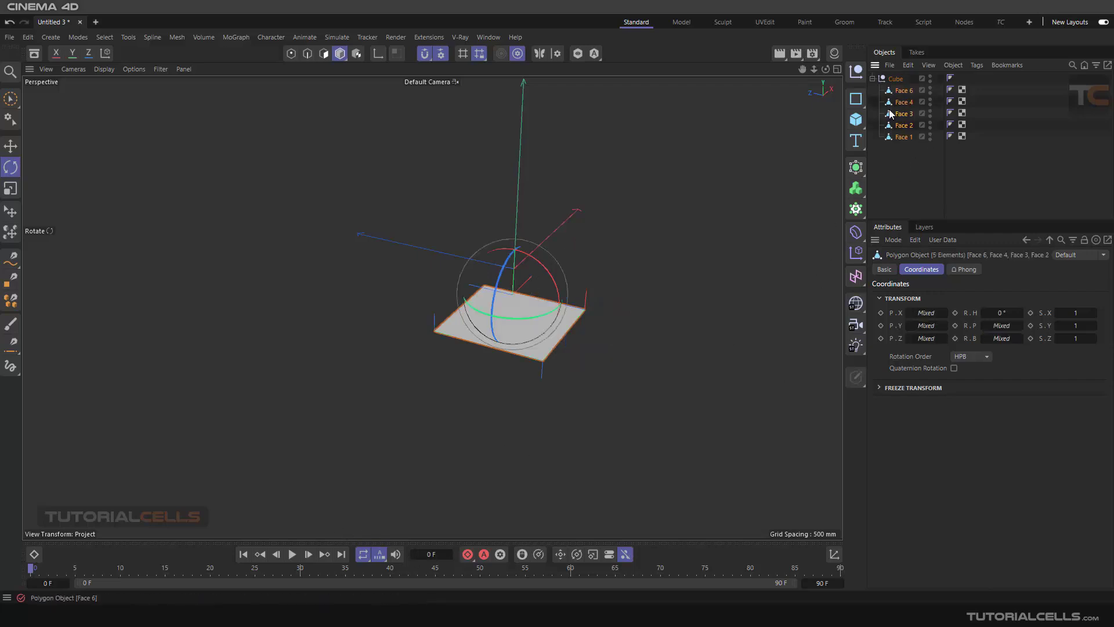
pyautogui.click(955, 326)
pyautogui.click(955, 338)
pyautogui.moveTo(31, 572); pyautogui.dragTo(300, 567)
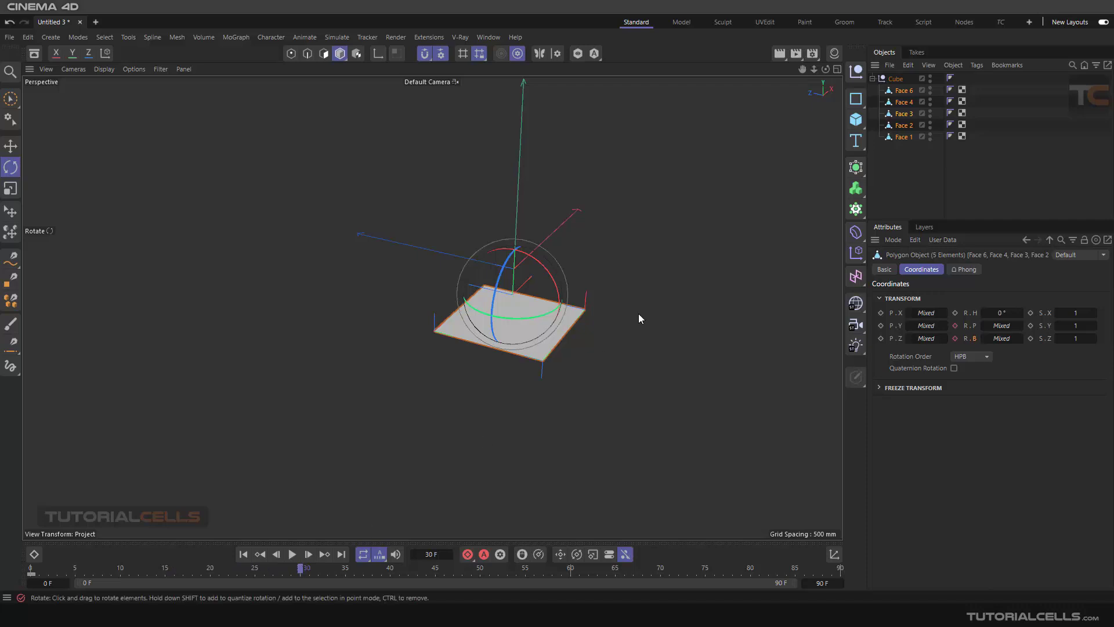
# Step: Stand Face 1 upright by setting its R.P to 0° and keyframe that rotation at frame 30
pyautogui.moveTo(639, 316); pyautogui.dragTo(674, 267)
pyautogui.hotkey('ctrl', 'z')
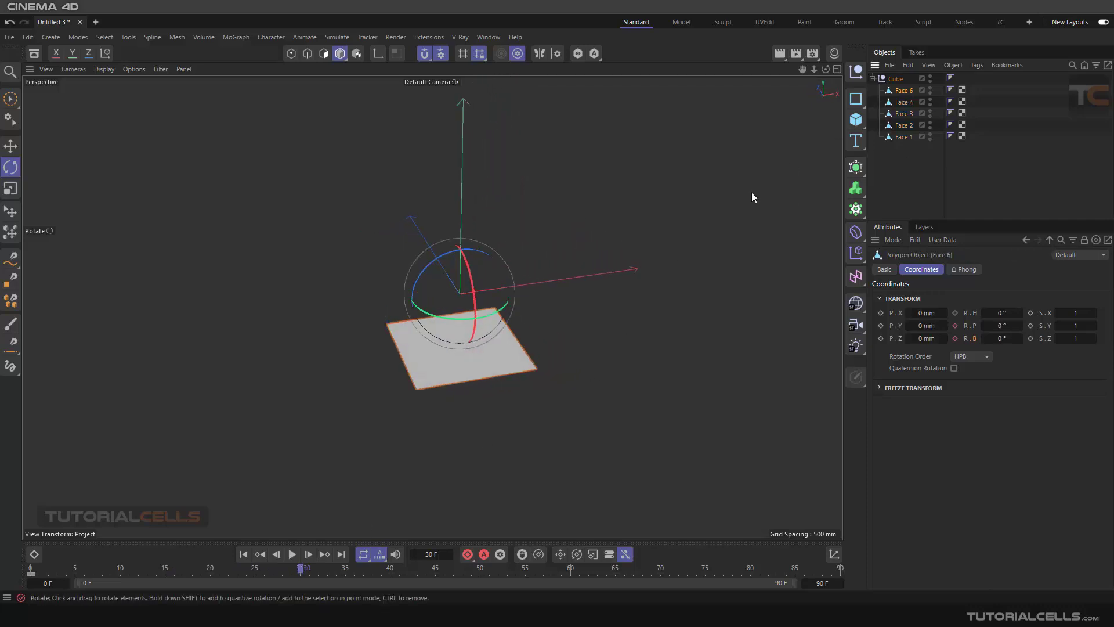
pyautogui.click(490, 378)
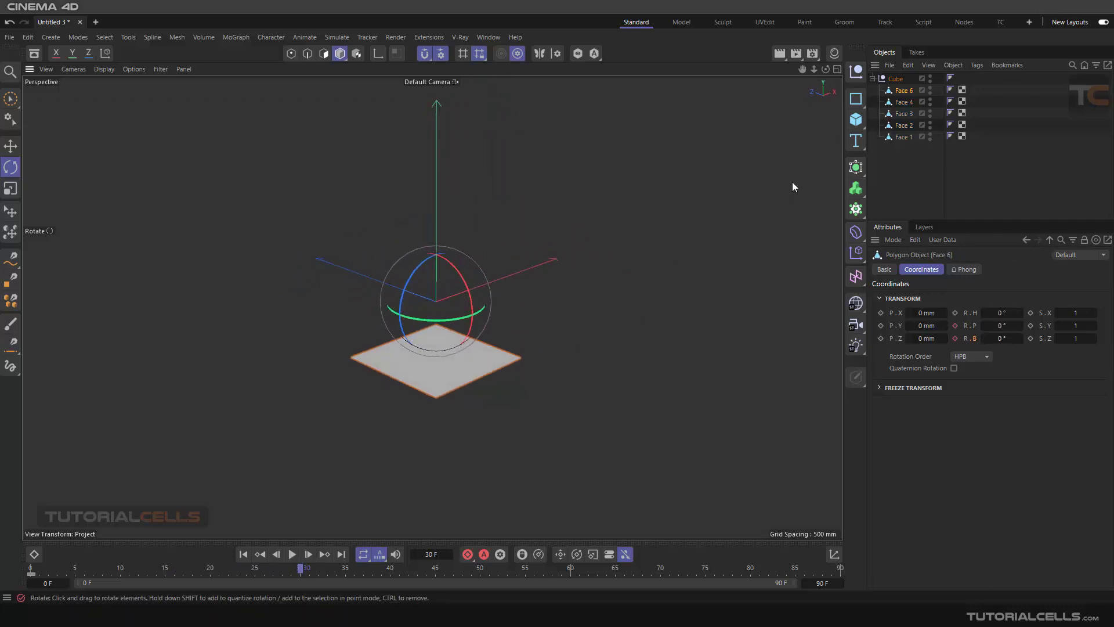
pyautogui.click(890, 139)
pyautogui.keyDown('alt'); pyautogui.moveTo(488, 427); pyautogui.dragTo(574, 329); pyautogui.keyUp('alt')
pyautogui.click(996, 326)
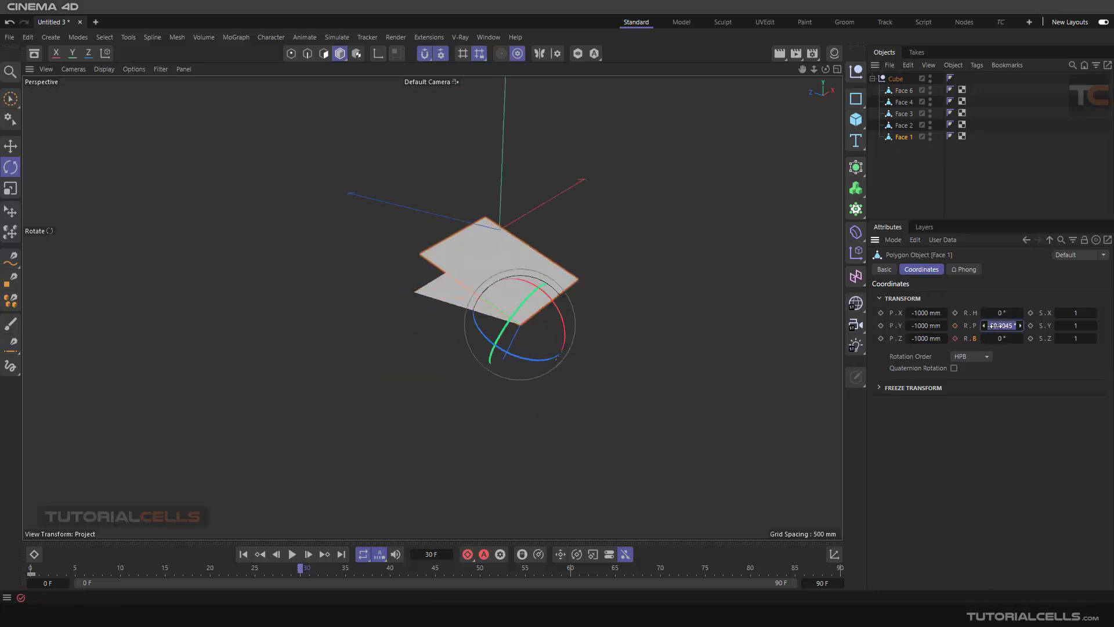
pyautogui.write('0')
pyautogui.press('Return')
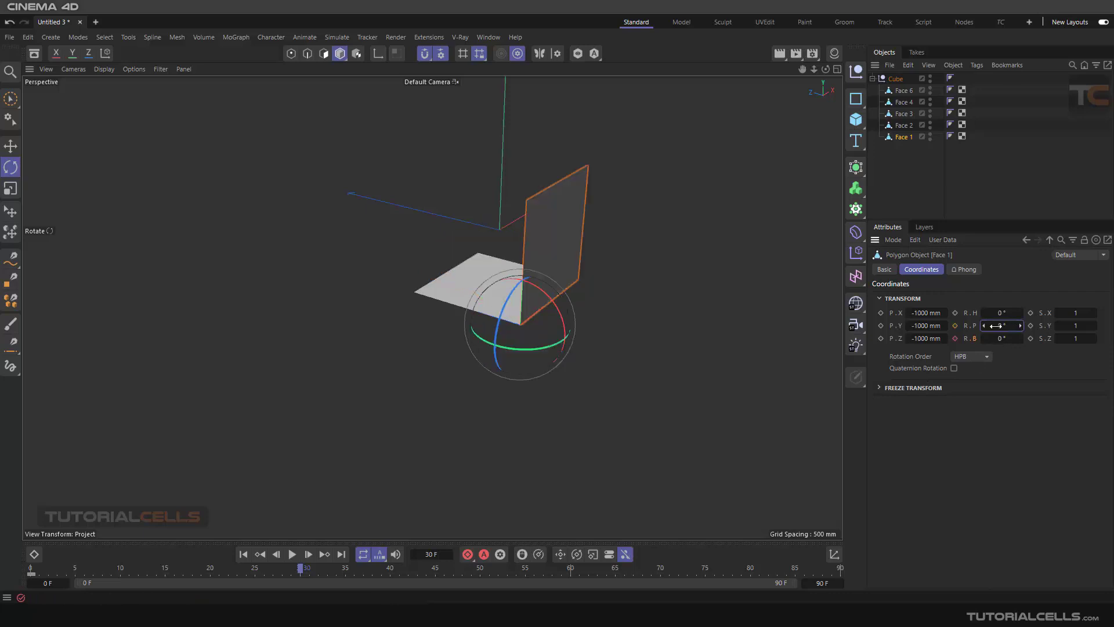
pyautogui.click(955, 325)
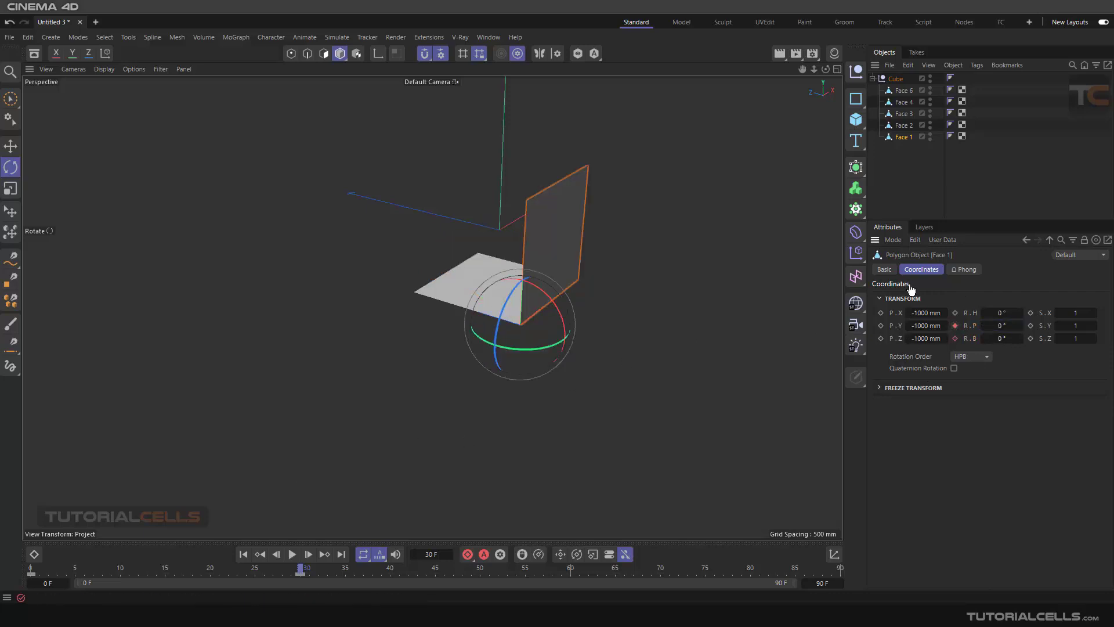
# Step: Stand Face 2 upright by setting its R.B to 0° and keyframe that rotation at frame 30
pyautogui.click(904, 127)
pyautogui.doubleClick(999, 339)
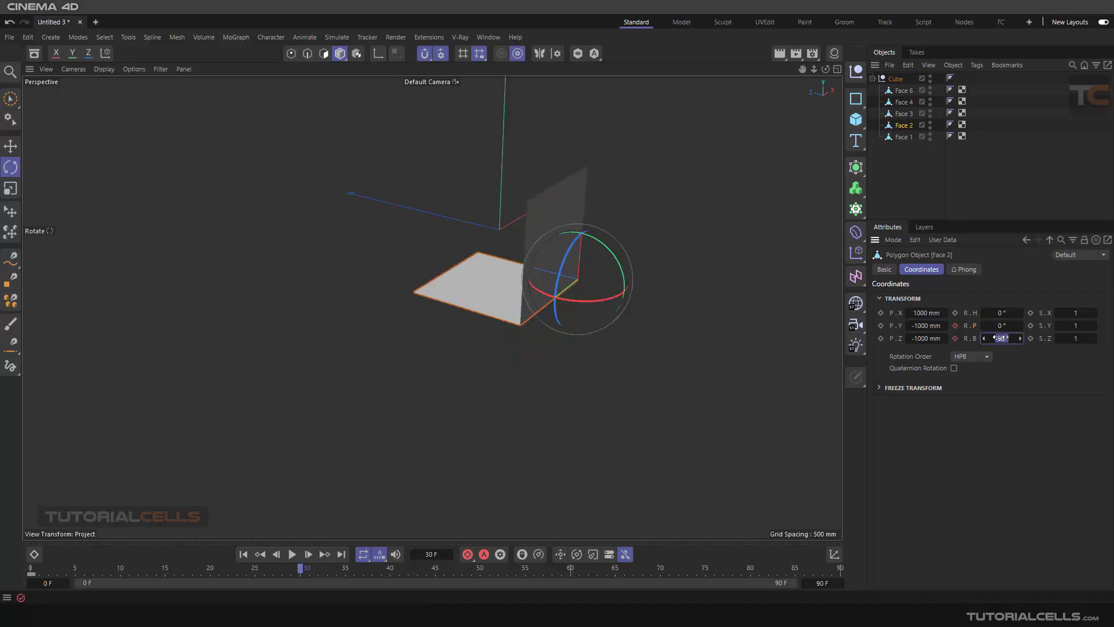
pyautogui.write('0')
pyautogui.press('Return')
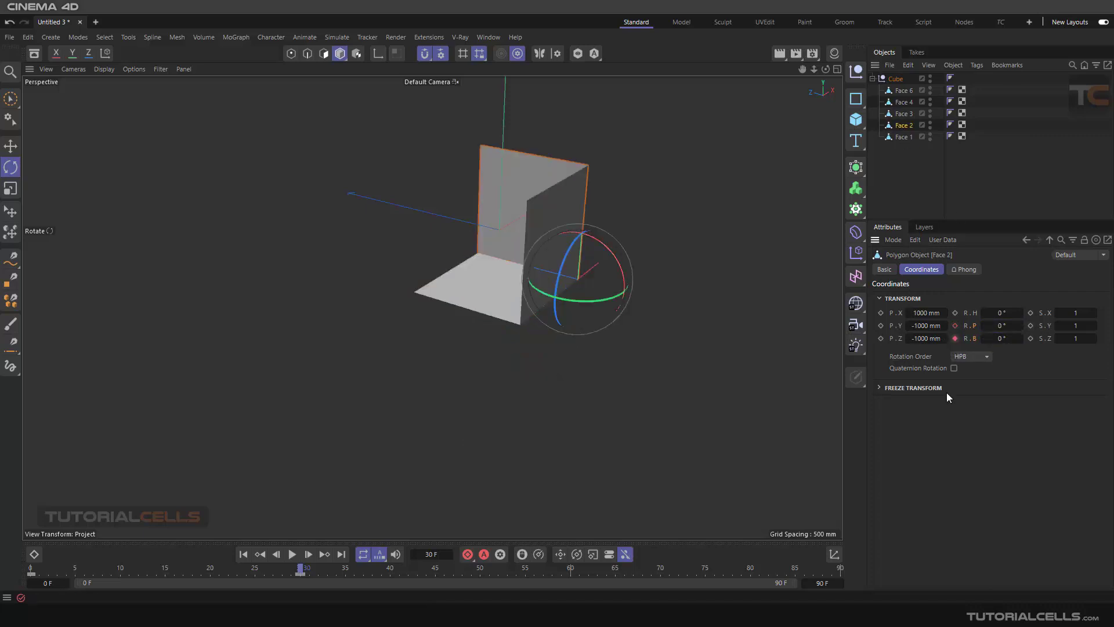
# Step: Stand Face 3 upright by setting its R.P to 0° and keyframe that rotation at frame 30
pyautogui.click(903, 114)
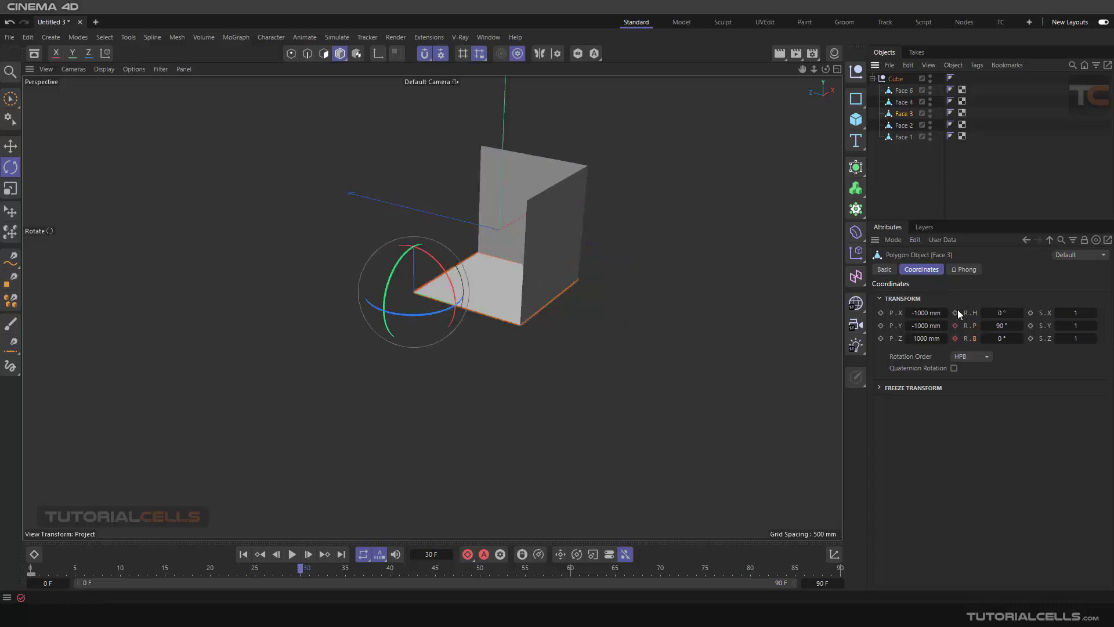
pyautogui.doubleClick(1005, 325)
pyautogui.moveTo(1005, 325); pyautogui.dragTo(956, 322)
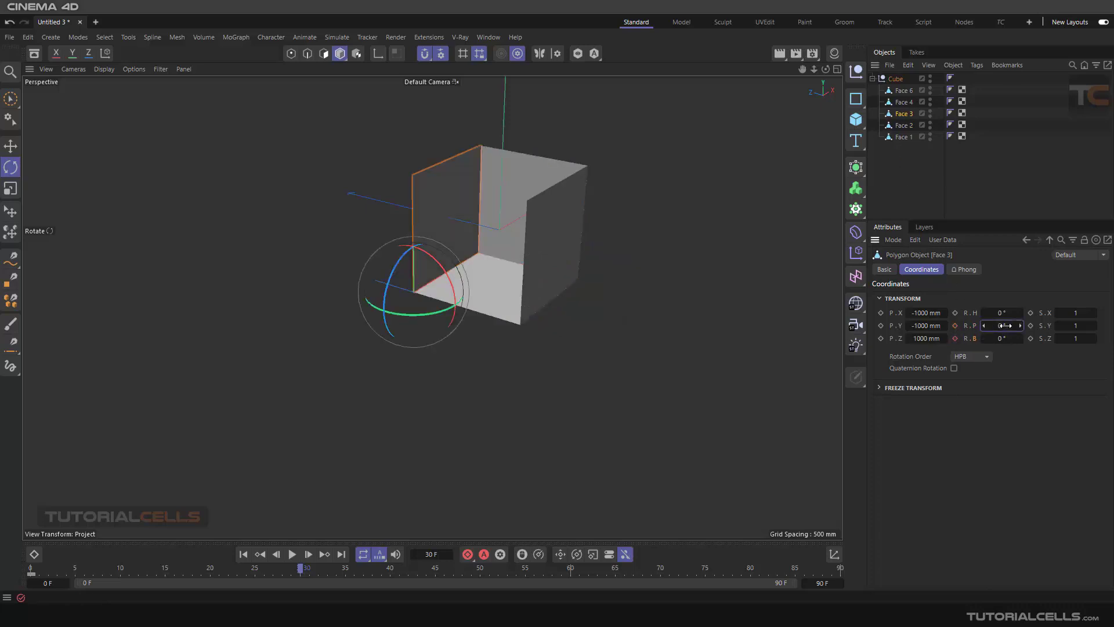
pyautogui.click(955, 325)
# Step: Set Face 4's R.B to 0° with a keyframe at frame 30, and scrub back to frame 22 to preview the folding
pyautogui.click(902, 102)
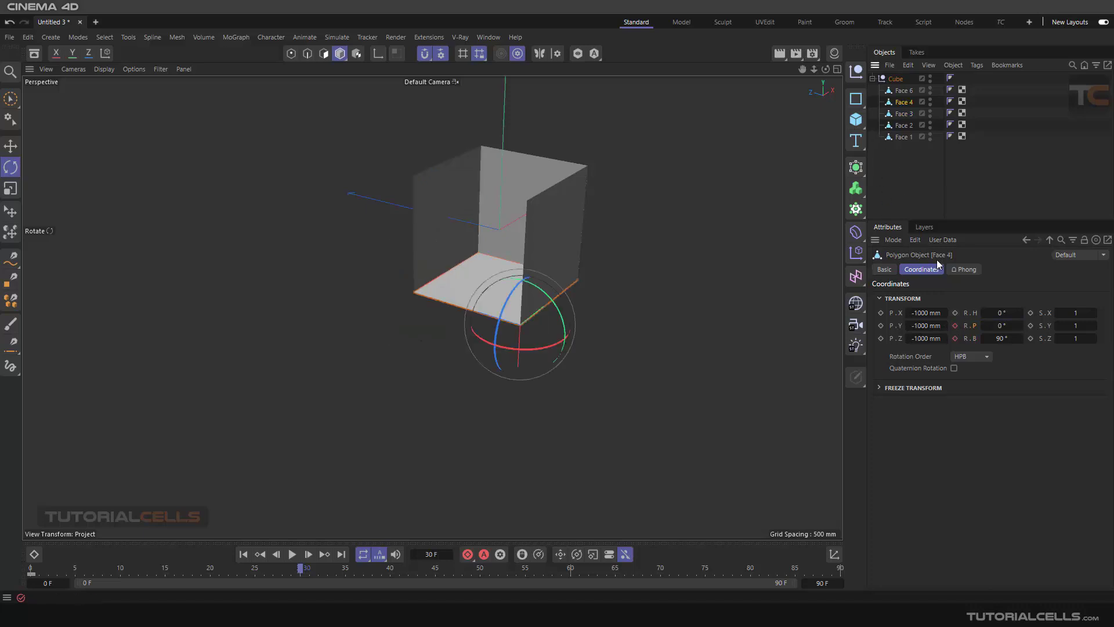
pyautogui.click(996, 339)
pyautogui.moveTo(995, 338); pyautogui.dragTo(946, 339)
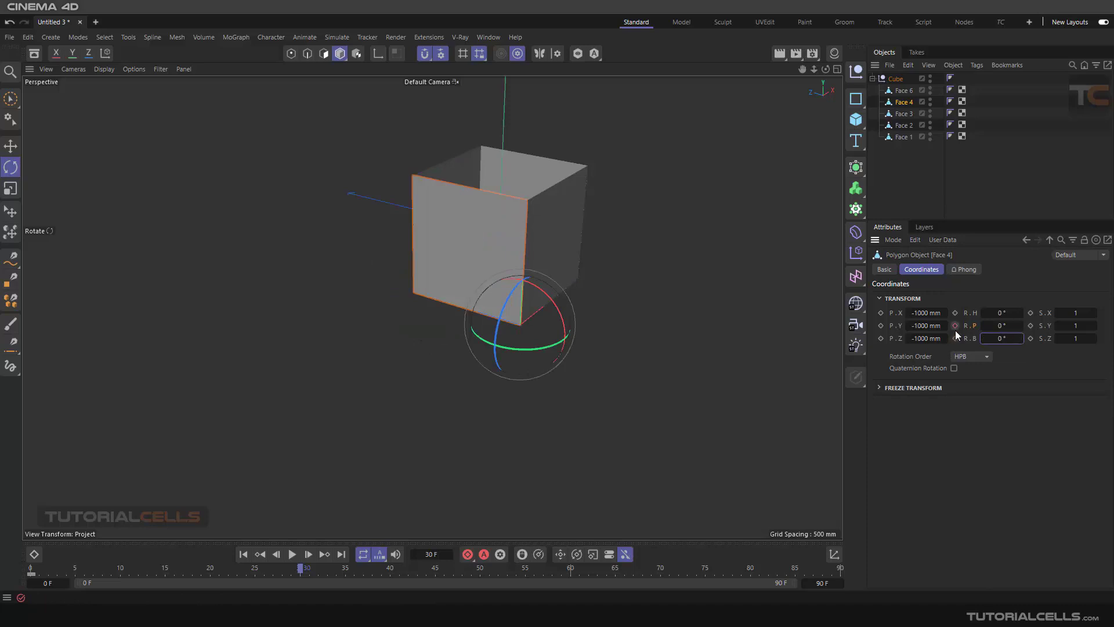
pyautogui.click(903, 90)
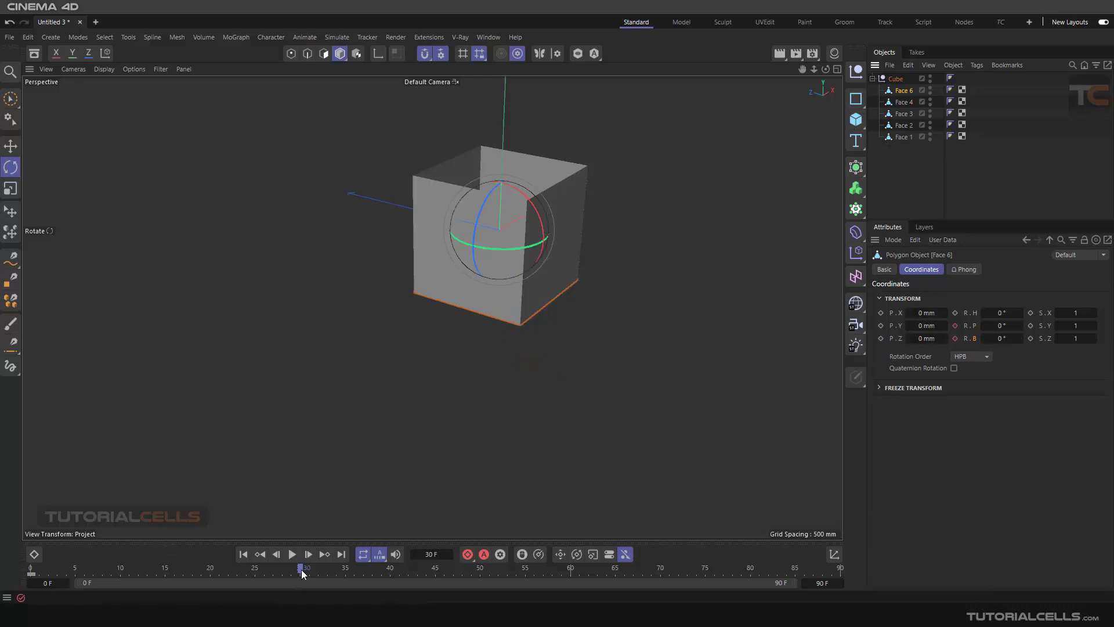
pyautogui.moveTo(302, 573); pyautogui.dragTo(228, 545)
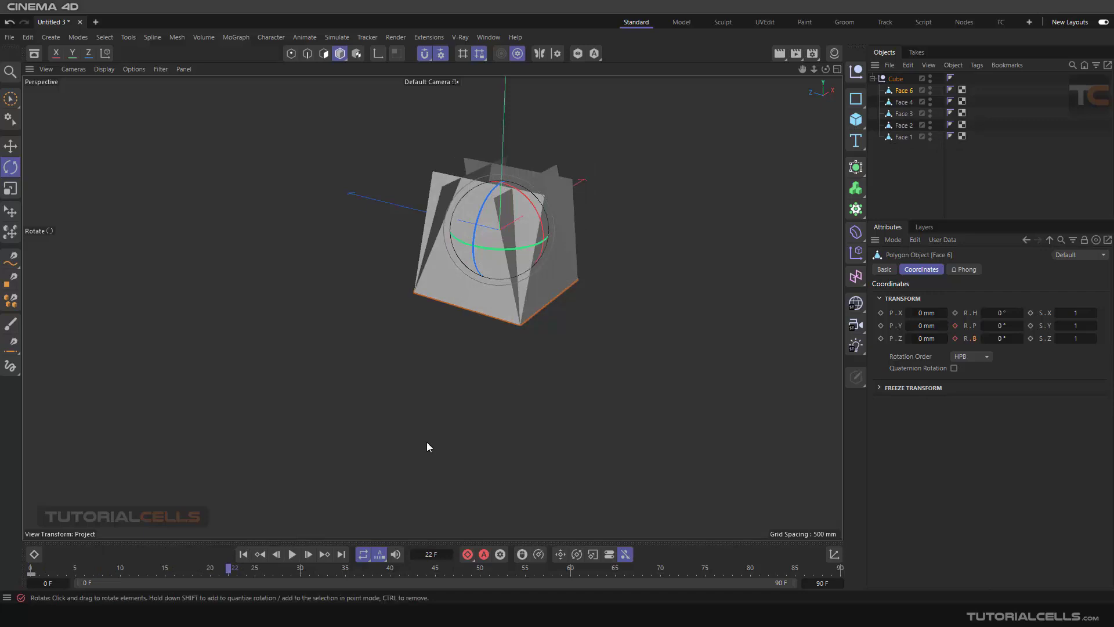
# Step: Move Face 1's upright keyframe from frame 30 to about frame 21 so it opens earlier
pyautogui.click(906, 137)
pyautogui.moveTo(316, 578); pyautogui.dragTo(174, 581)
pyautogui.moveTo(326, 570); pyautogui.dragTo(274, 574)
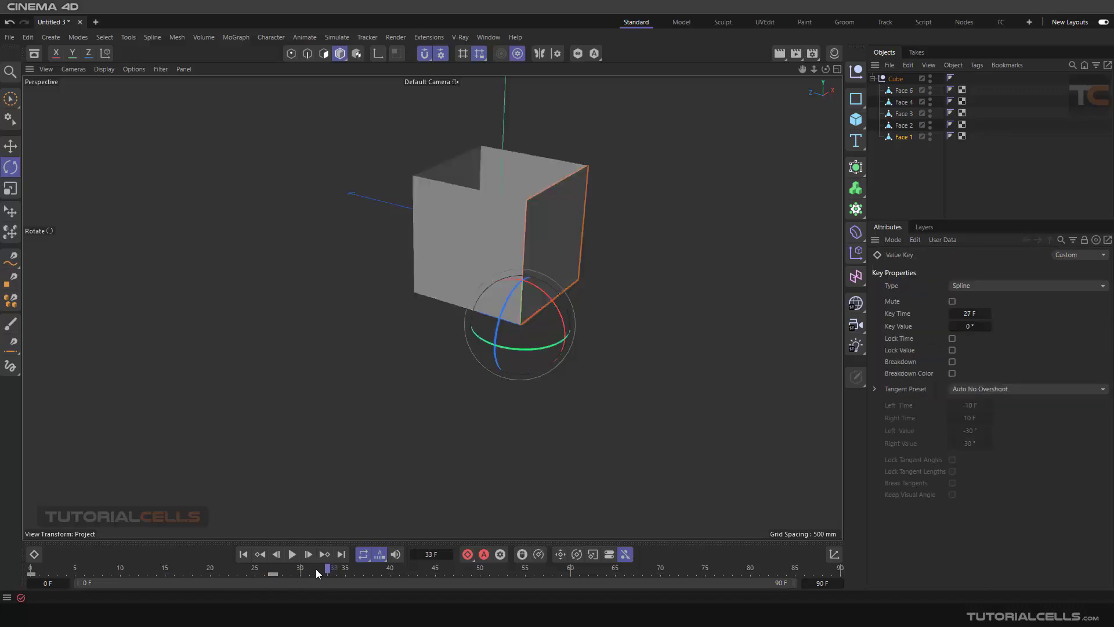
pyautogui.click(207, 565)
pyautogui.moveTo(208, 566); pyautogui.dragTo(244, 573)
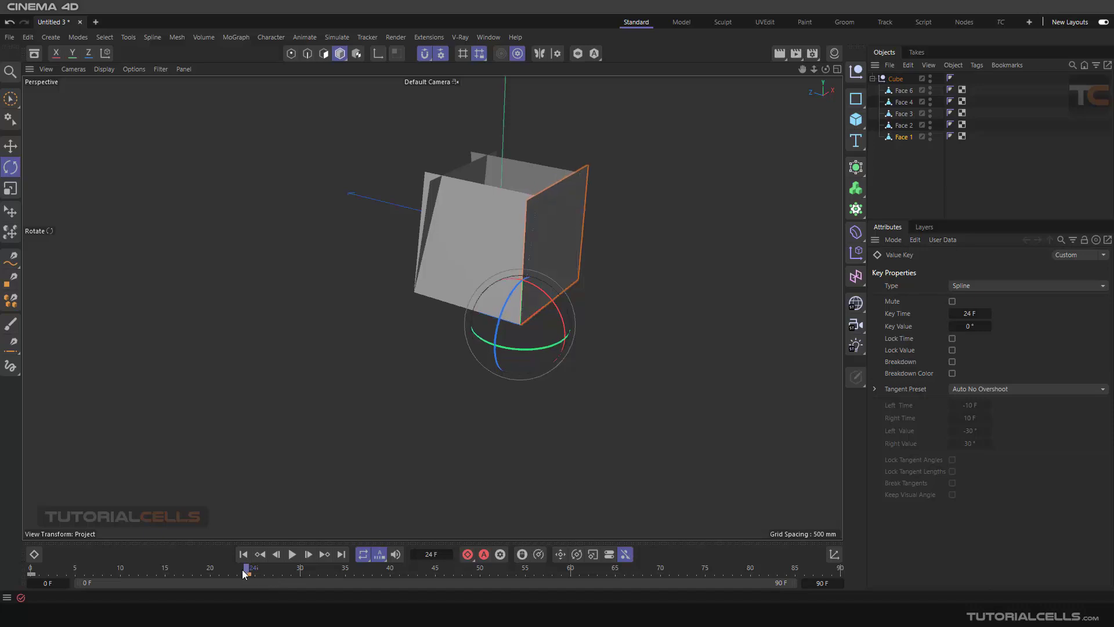
# Step: With the playhead at frame 17, move Face 3's upright keyframe to about frame 15 and Face 4's to frame 14
pyautogui.click(897, 125)
pyautogui.moveTo(304, 562); pyautogui.dragTo(183, 566)
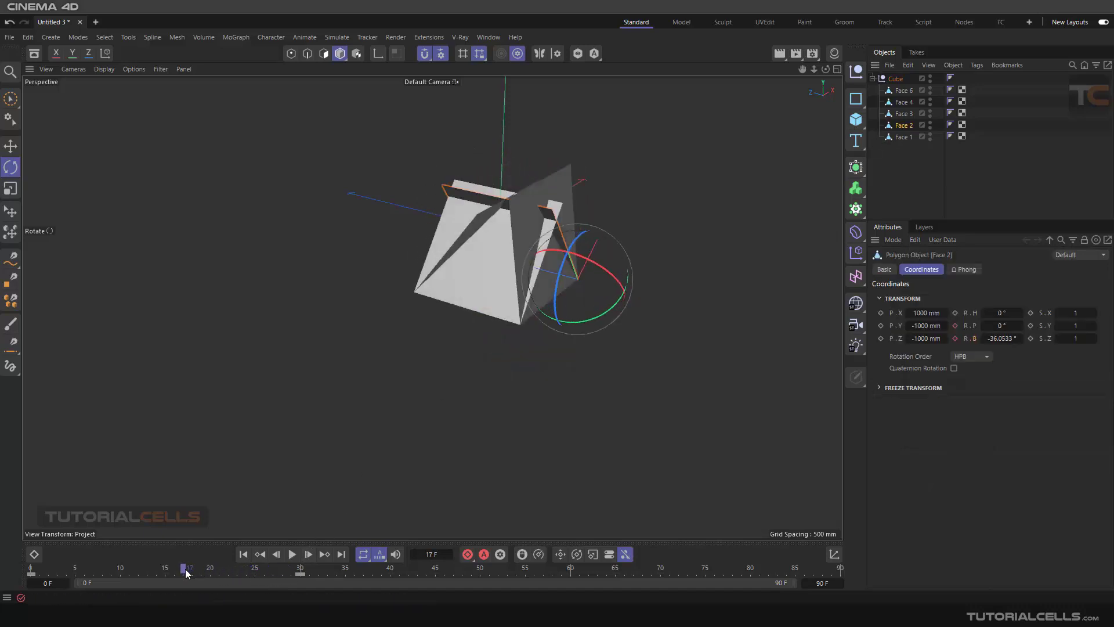
pyautogui.click(899, 114)
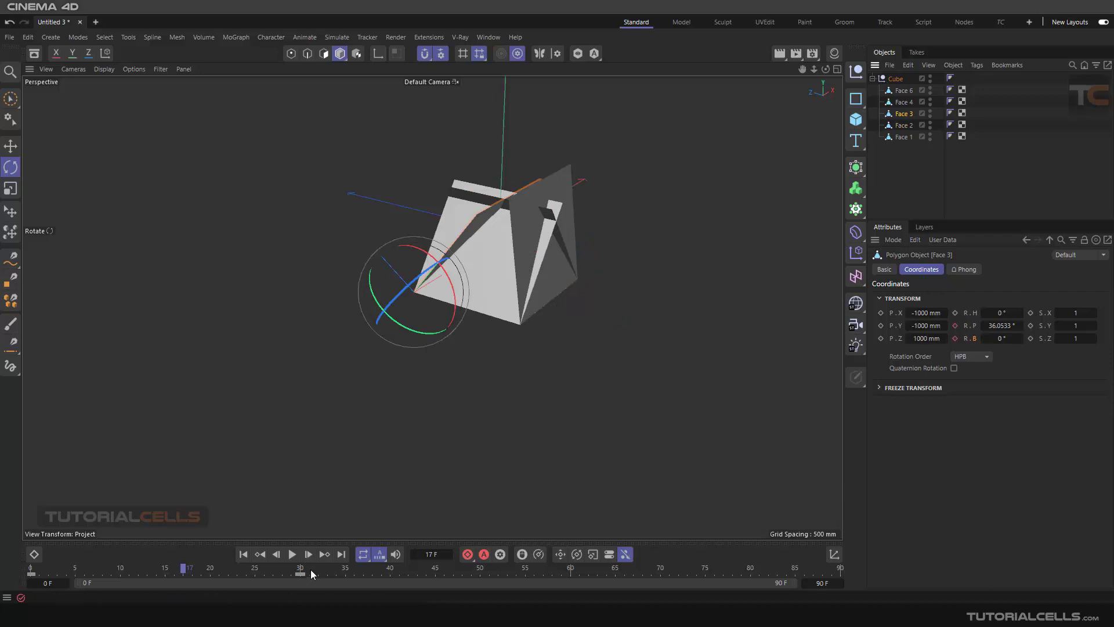
pyautogui.click(165, 573)
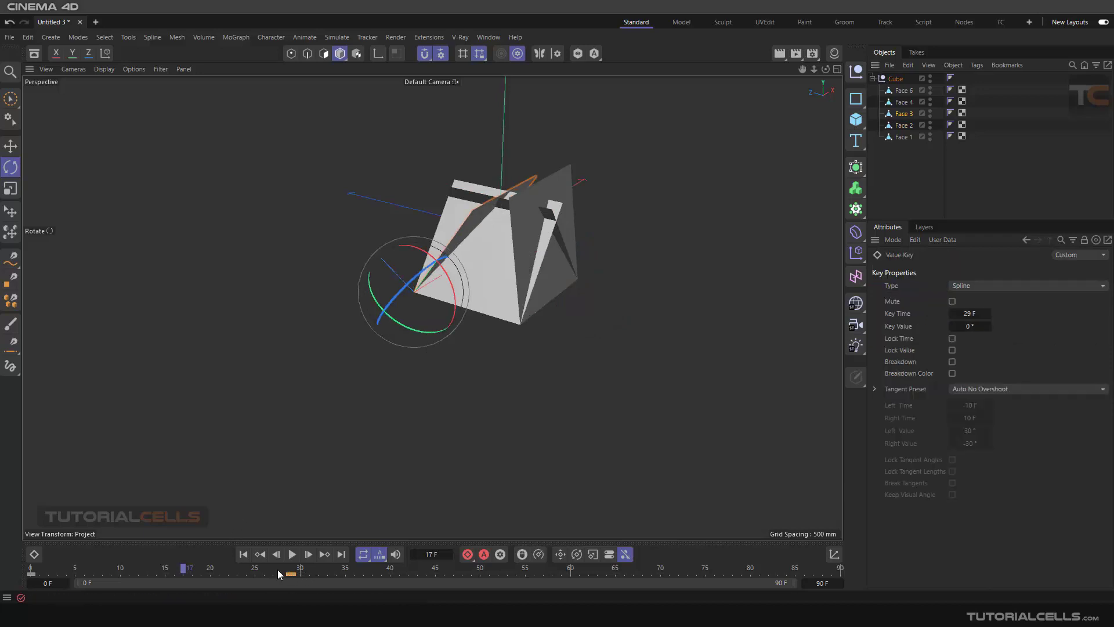
pyautogui.click(903, 102)
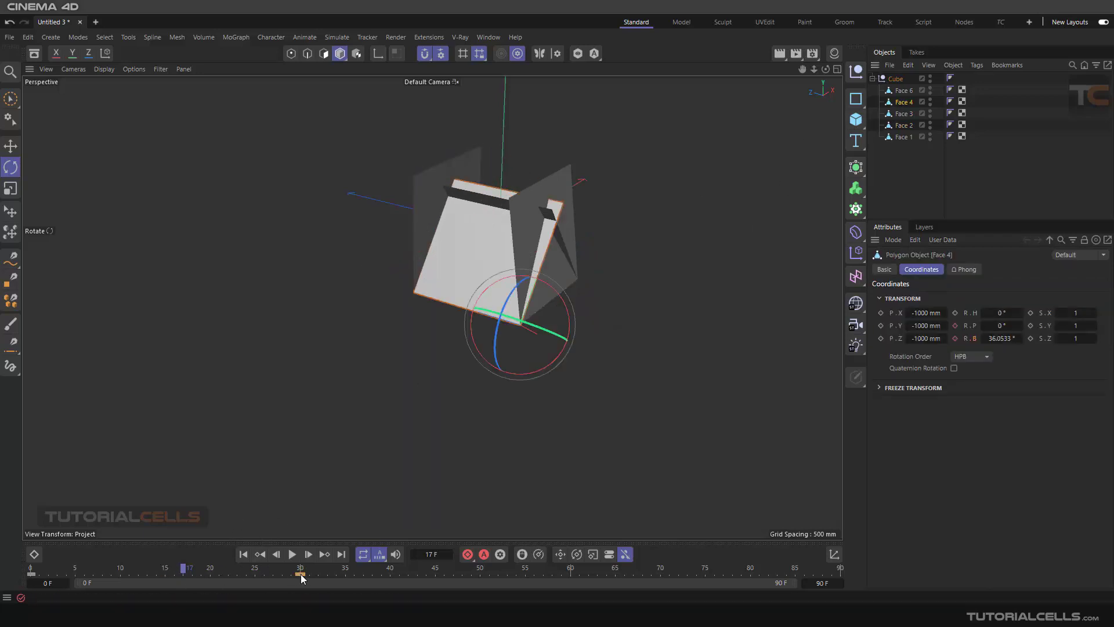
pyautogui.moveTo(301, 576); pyautogui.dragTo(169, 583)
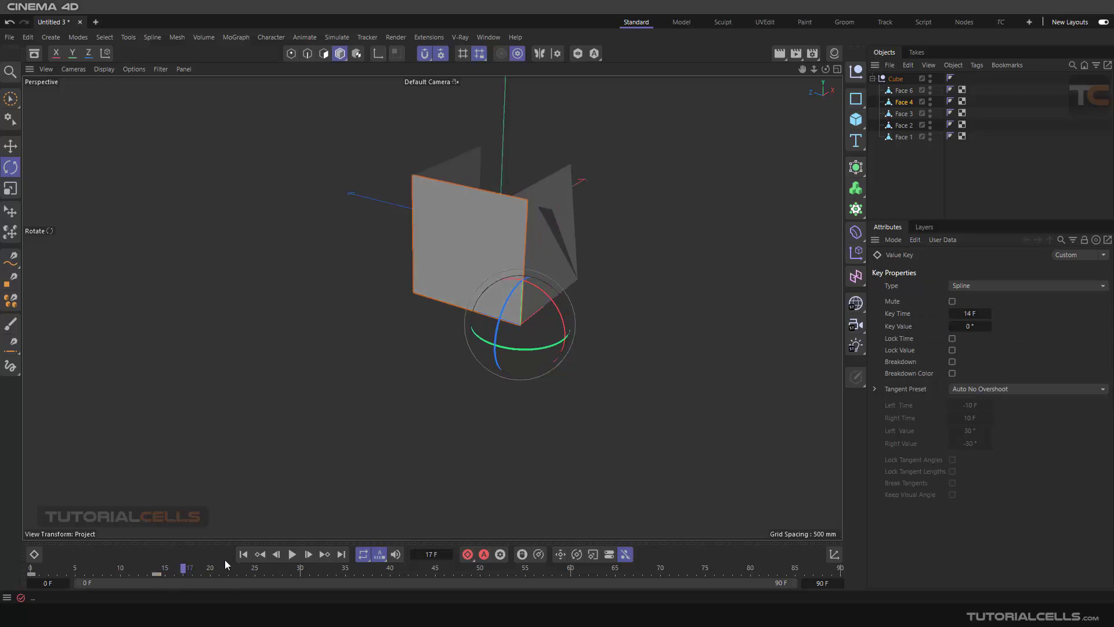
# Step: Play back the staggered folding animation, stop it, and select Face 1
pyautogui.click(292, 555)
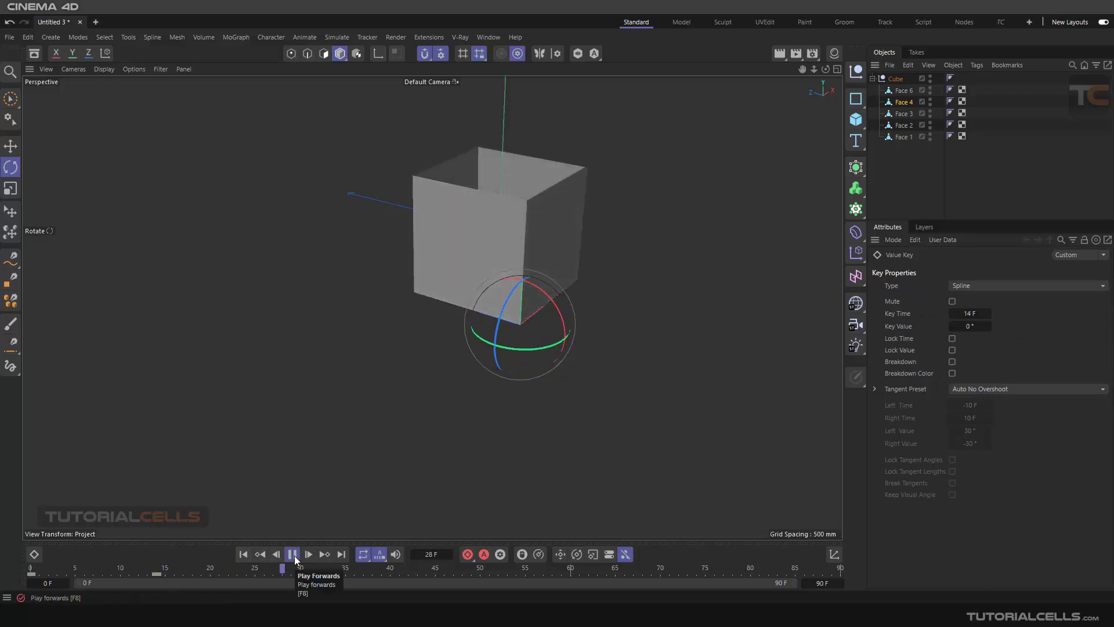
pyautogui.click(292, 555)
pyautogui.click(903, 137)
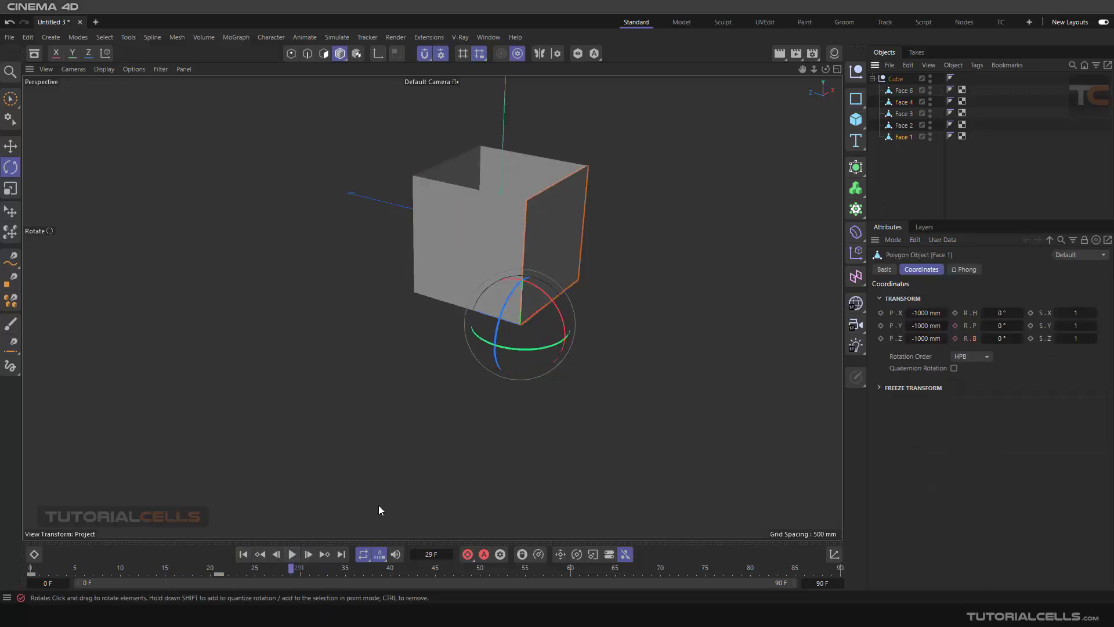
# Step: Delay Face 1's upright keyframe to frame 41 and Face 2's upright keyframe to frame 32
pyautogui.moveTo(219, 574); pyautogui.dragTo(300, 575)
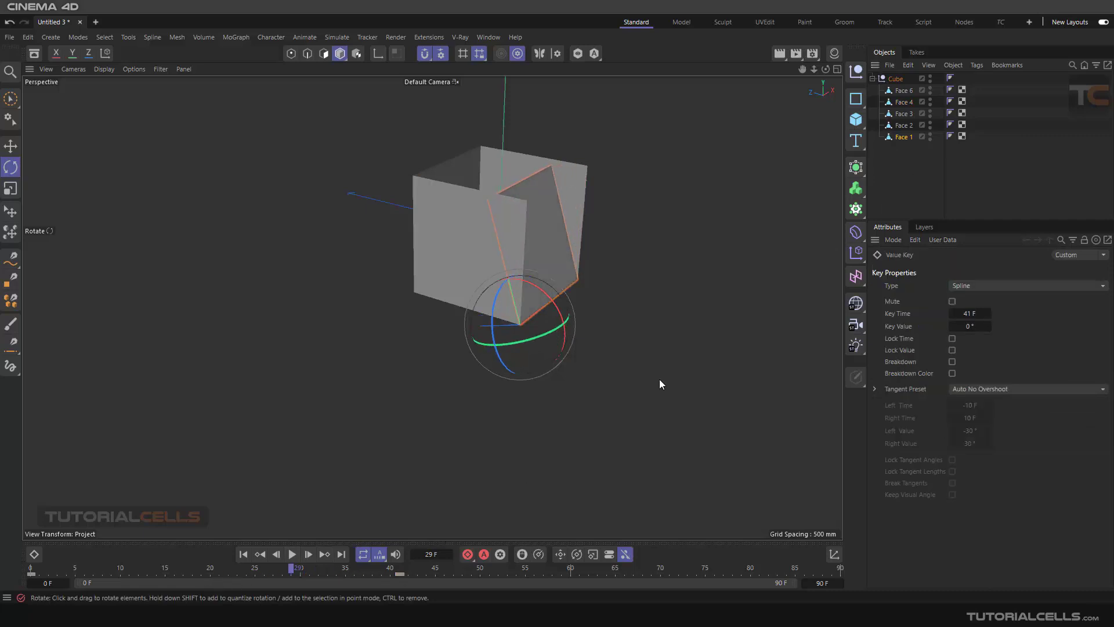
pyautogui.click(903, 125)
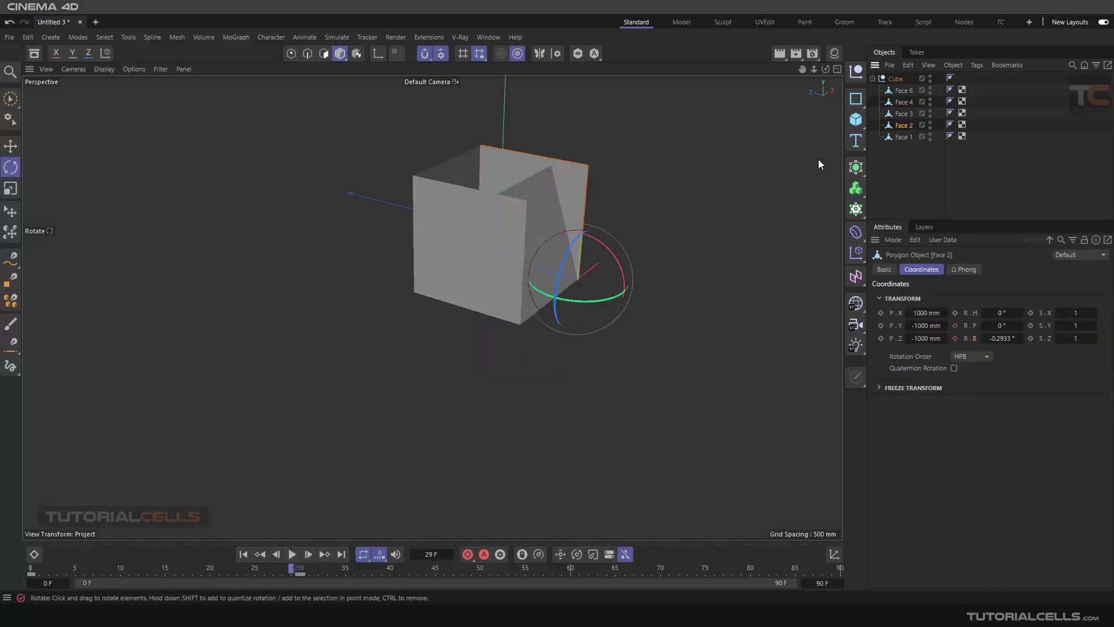
pyautogui.click(298, 574)
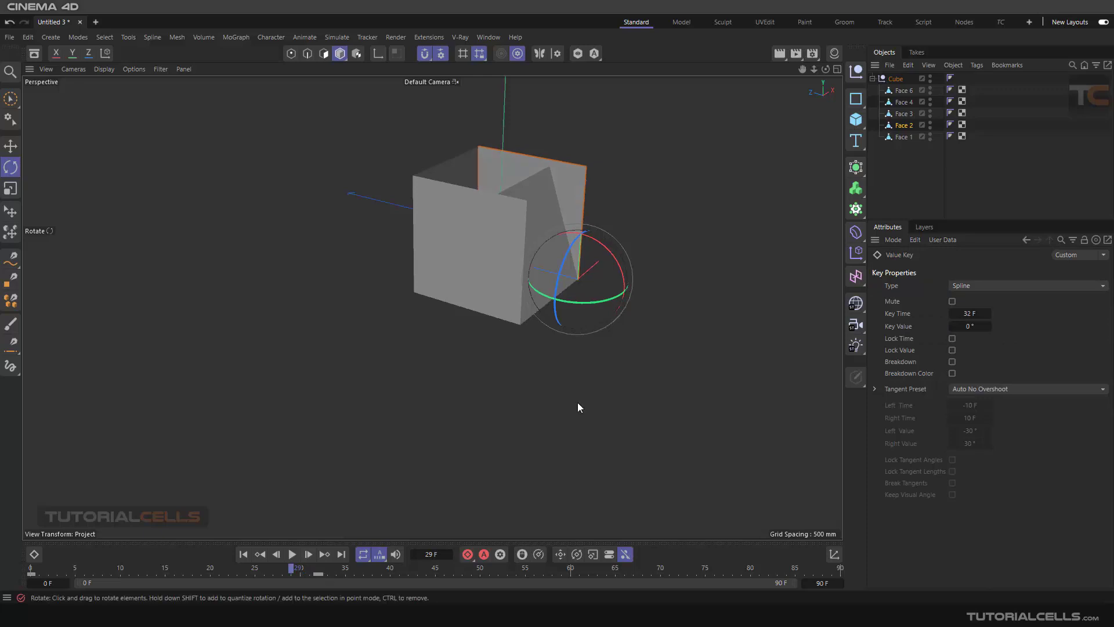
# Step: Reselect Face 1 and move its upright keyframe to frame 50, and with Face 2 selected scrub to frame 39
pyautogui.hotkey('ctrl', 'z')
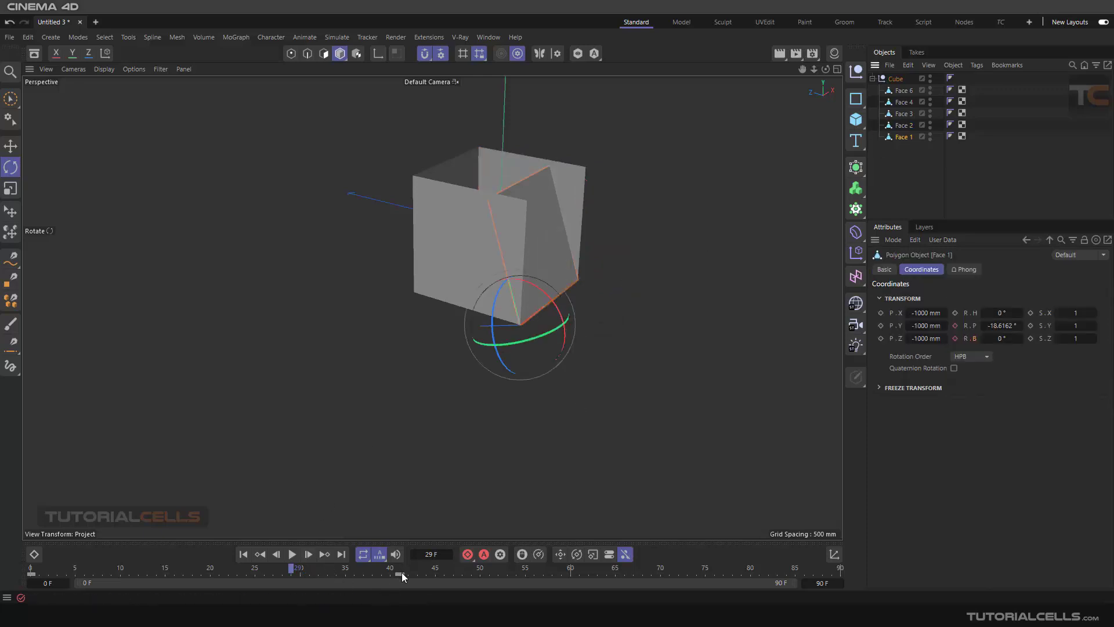
pyautogui.moveTo(402, 572); pyautogui.dragTo(477, 575)
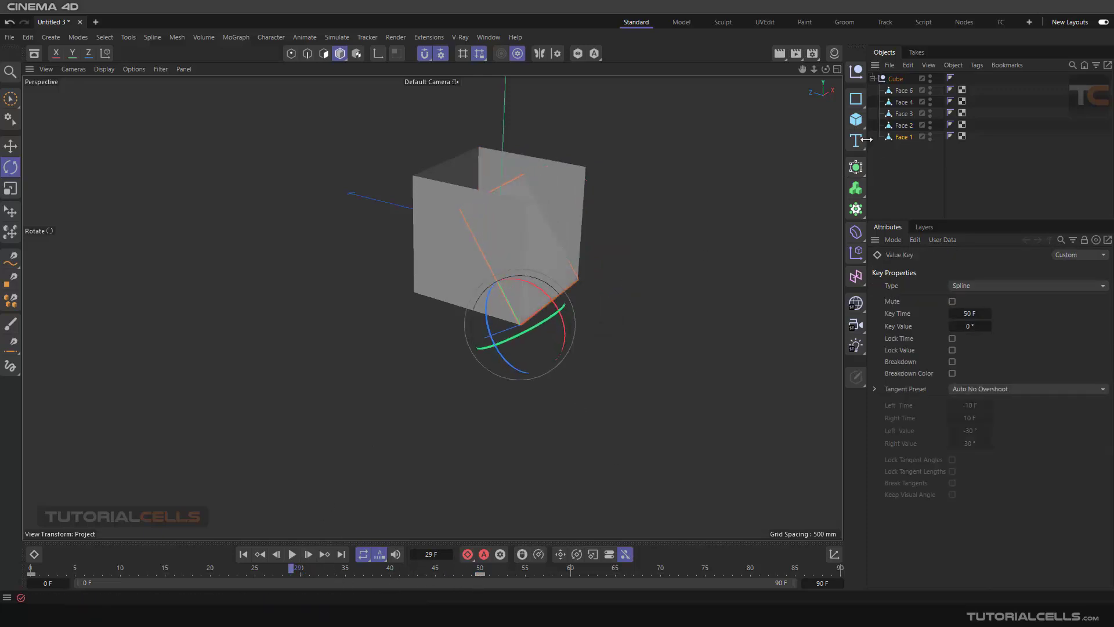
pyautogui.click(903, 125)
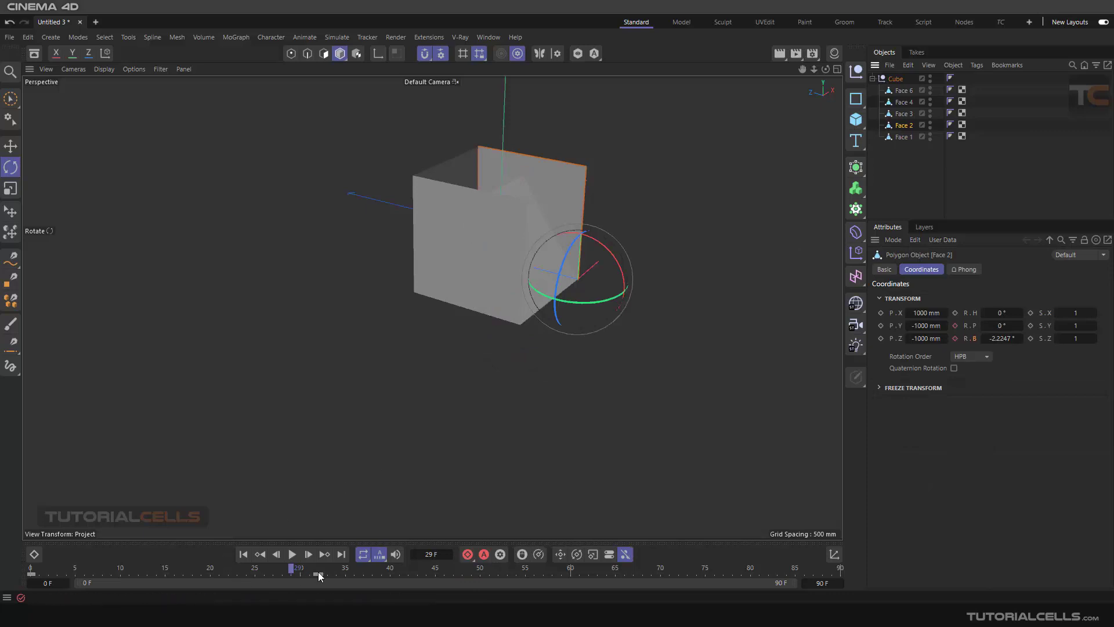
pyautogui.moveTo(318, 572); pyautogui.dragTo(381, 575)
# Step: Move Face 3's upright keyframe to frame 36 and Face 4's upright keyframe to frame 21
pyautogui.click(904, 114)
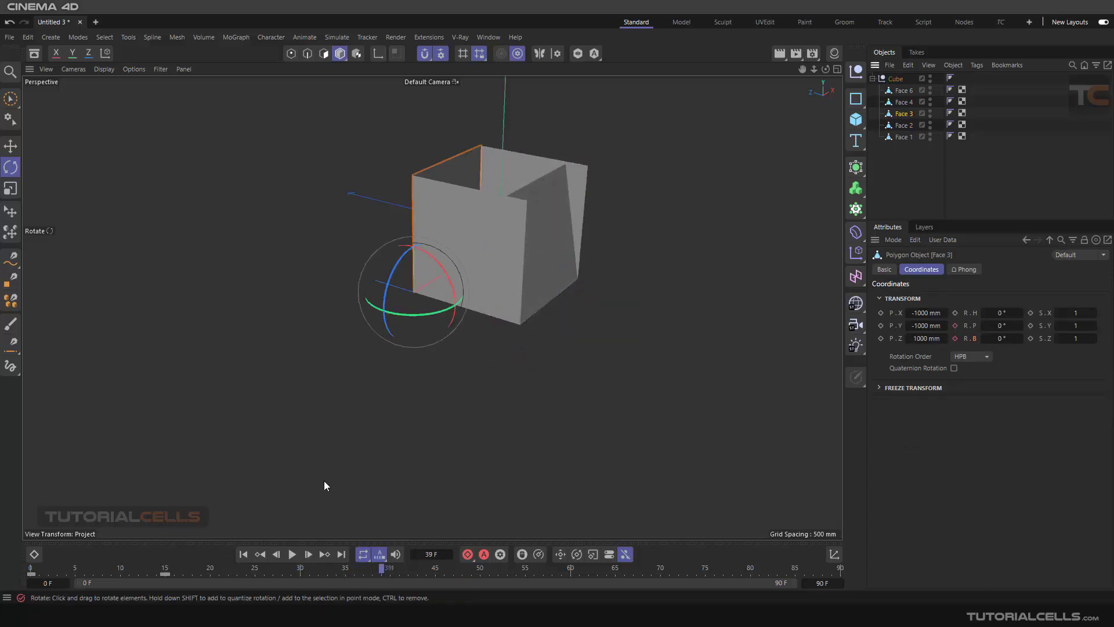
pyautogui.moveTo(163, 574); pyautogui.dragTo(350, 573)
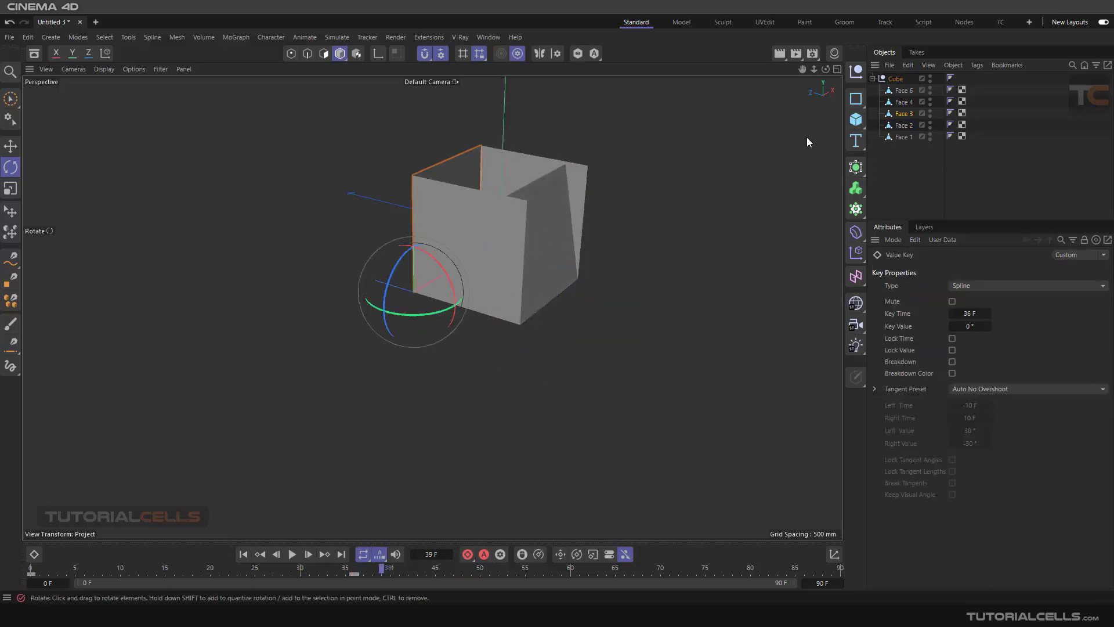
pyautogui.click(903, 102)
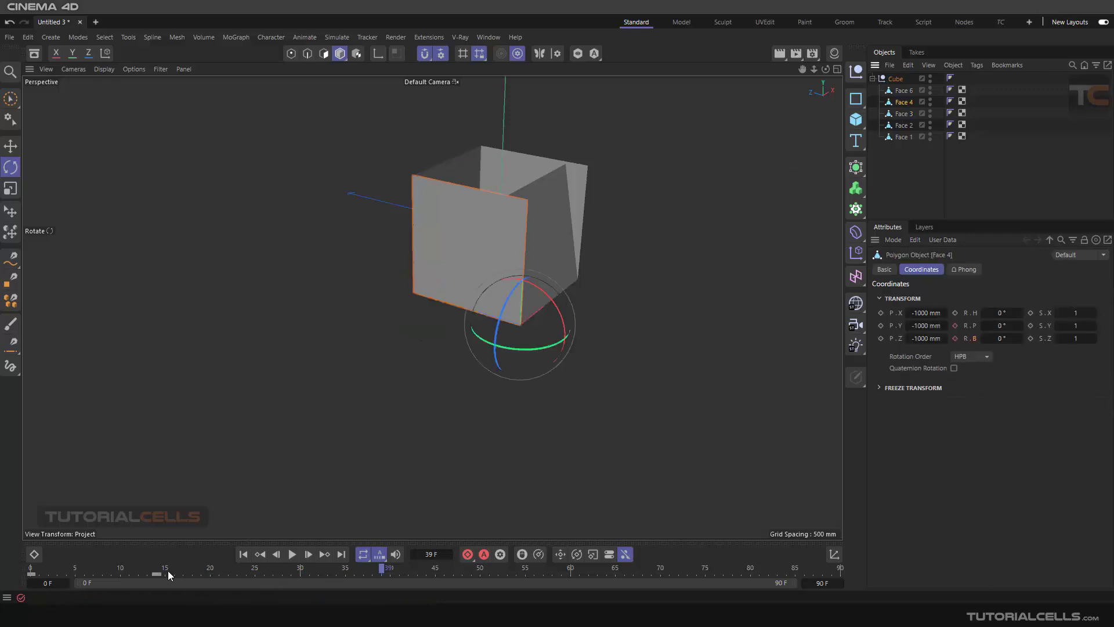
pyautogui.moveTo(158, 573); pyautogui.dragTo(218, 574)
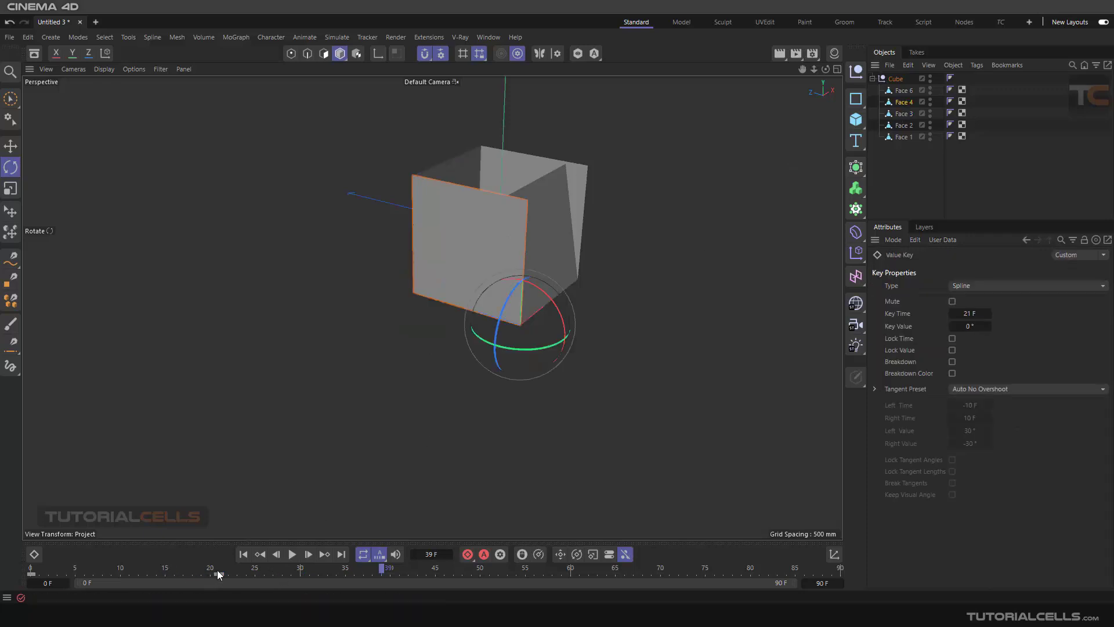
# Step: Play the staggered folding from the start, stop it at frame 50, and inspect the folded cube
pyautogui.click(898, 93)
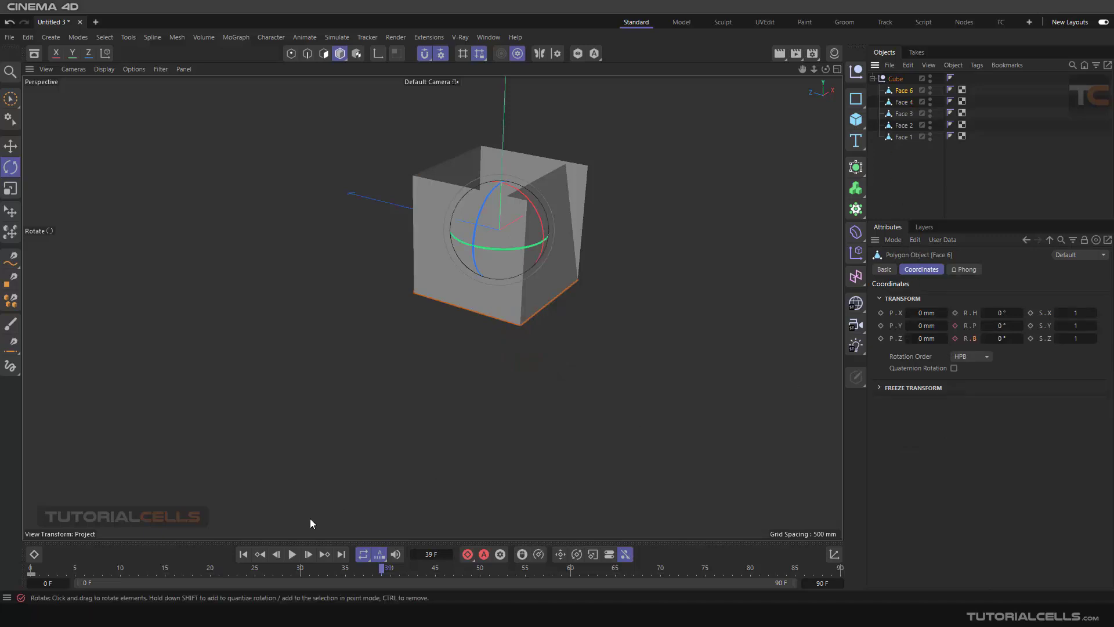
pyautogui.click(243, 554)
pyautogui.click(292, 554)
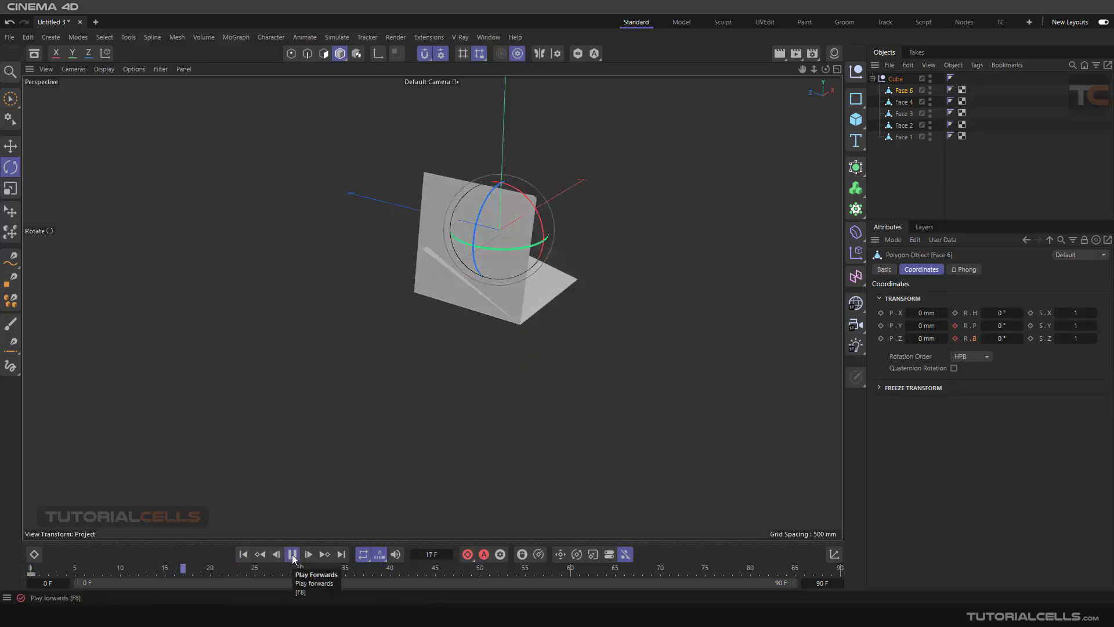
pyautogui.click(293, 554)
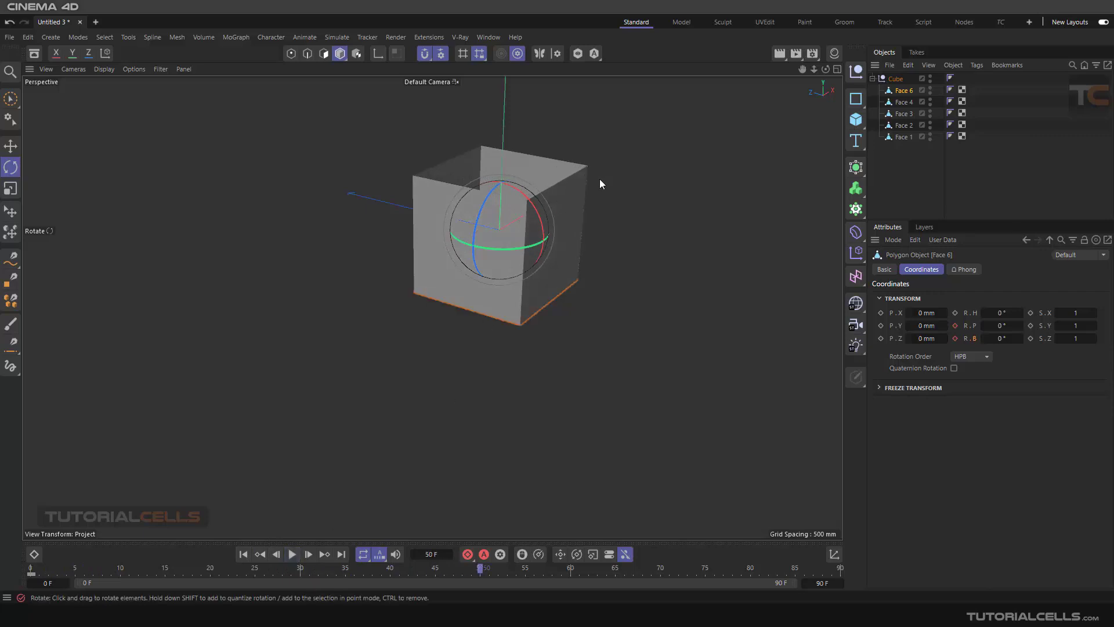
pyautogui.click(600, 203)
pyautogui.keyDown('alt'); pyautogui.moveTo(600, 204); pyautogui.dragTo(565, 221); pyautogui.keyUp('alt')
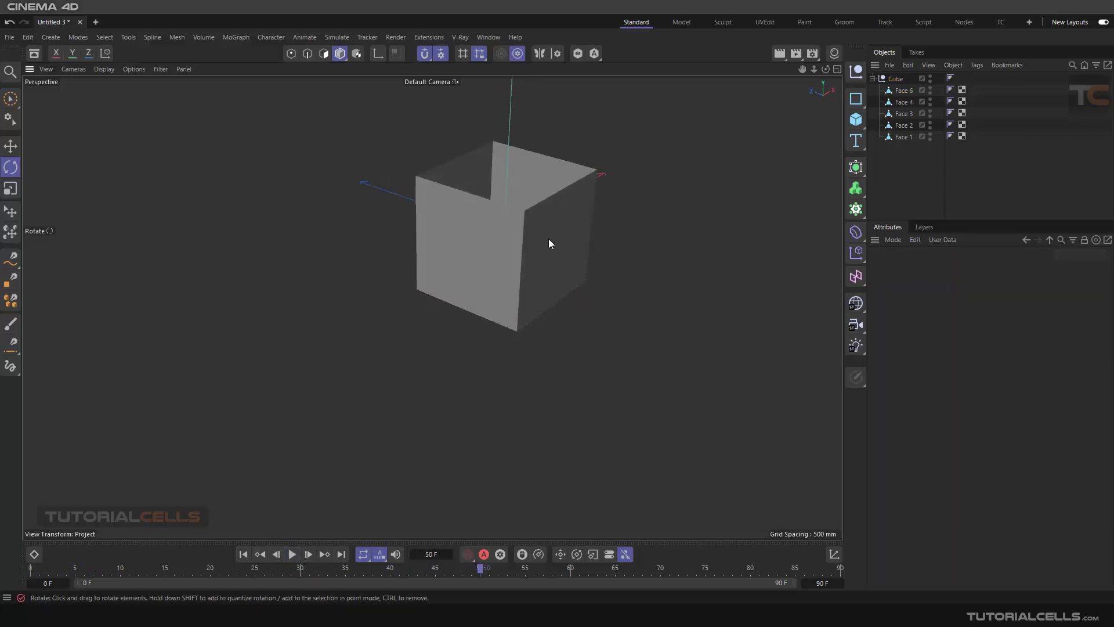
pyautogui.keyDown('alt'); pyautogui.moveTo(549, 240); pyautogui.dragTo(520, 277, button='middle'); pyautogui.keyUp('alt')
# Step: Collapse the Cube hierarchy and add a Cloner as the parent of the Cube null
pyautogui.click(872, 78)
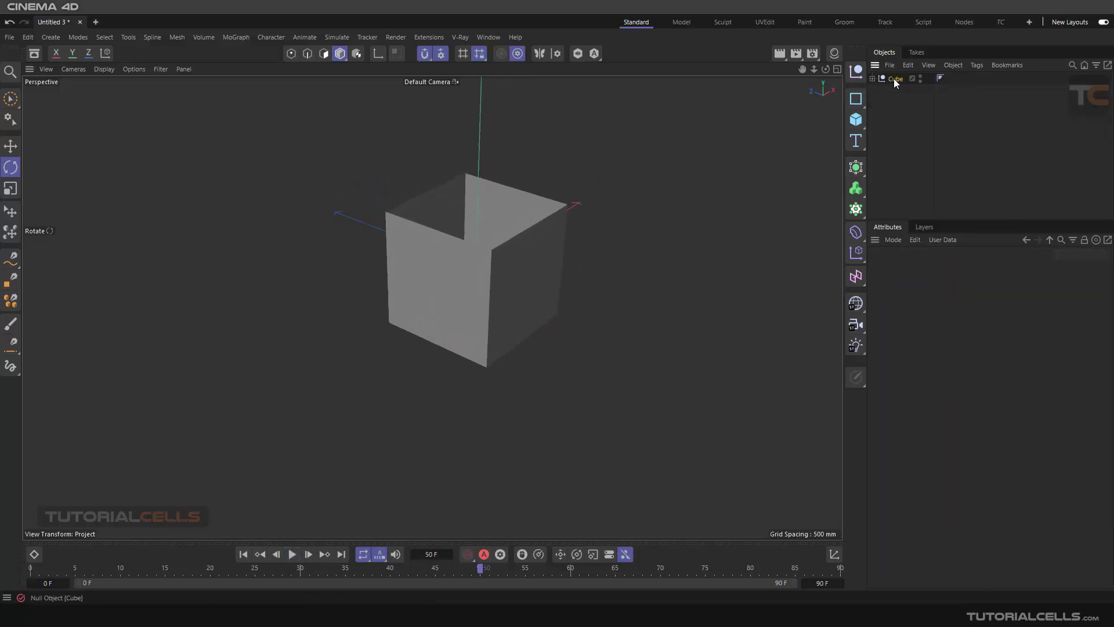
pyautogui.click(895, 79)
pyautogui.scroll(-5, 604, 281)
pyautogui.keyDown('alt'); pyautogui.moveTo(518, 289); pyautogui.dragTo(336, 283, button='middle'); pyautogui.keyUp('alt')
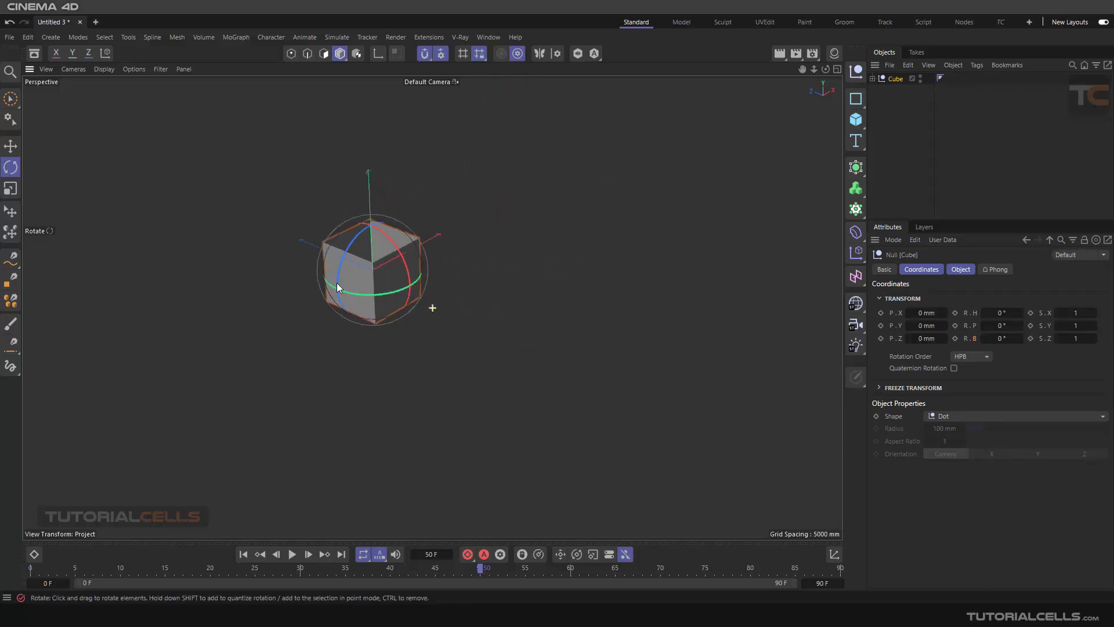
pyautogui.keyDown('alt'); pyautogui.moveTo(337, 286); pyautogui.dragTo(313, 290); pyautogui.keyUp('alt')
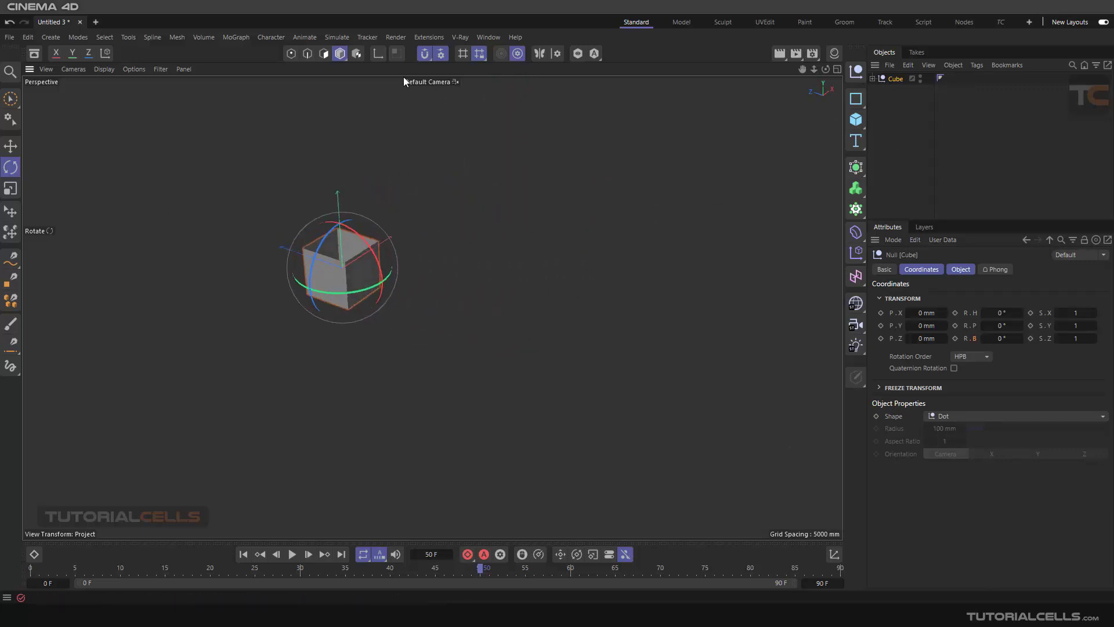
pyautogui.keyDown('alt'); pyautogui.click(855, 210); pyautogui.keyUp('alt')
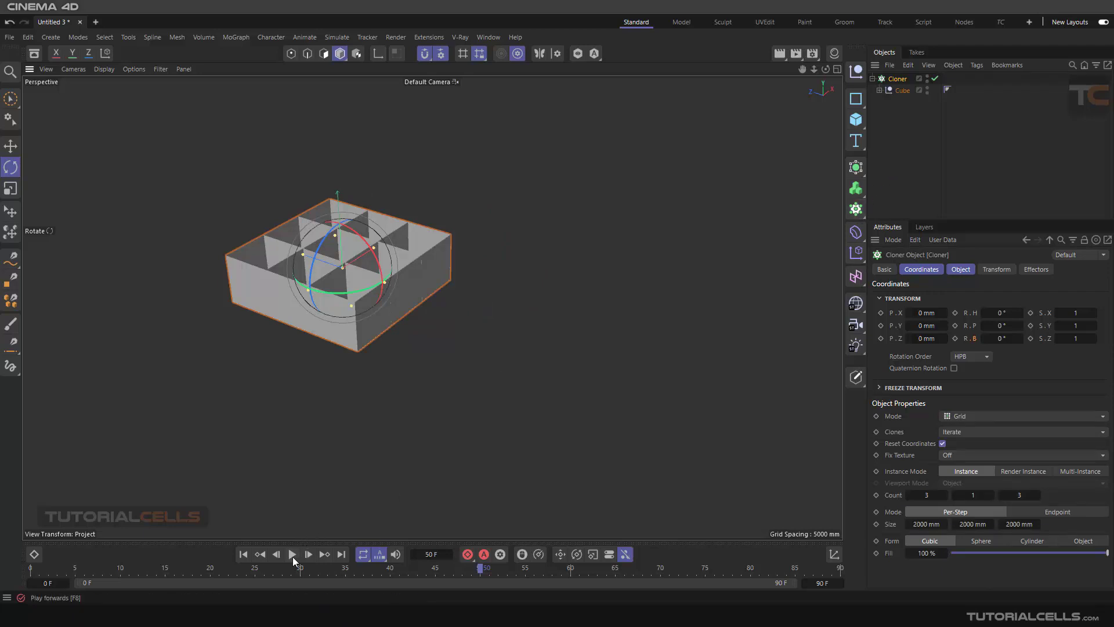
# Step: Play back the cloned grid's folding animation from the start and stop it at frame 30
pyautogui.click(292, 554)
pyautogui.click(292, 554)
pyautogui.click(245, 556)
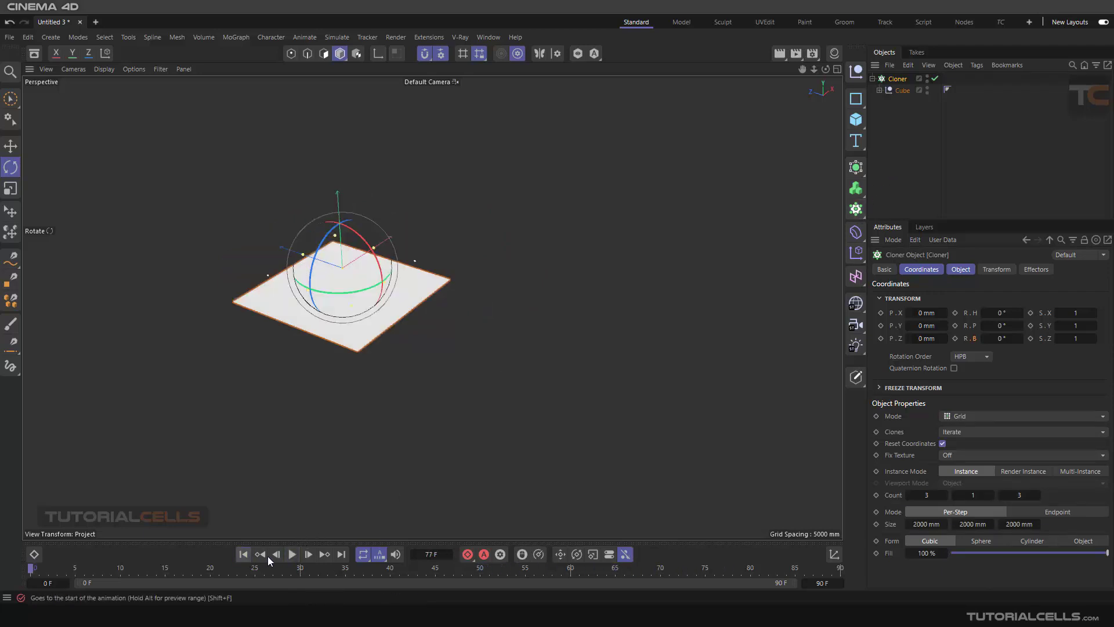
pyautogui.click(292, 554)
pyautogui.click(292, 554)
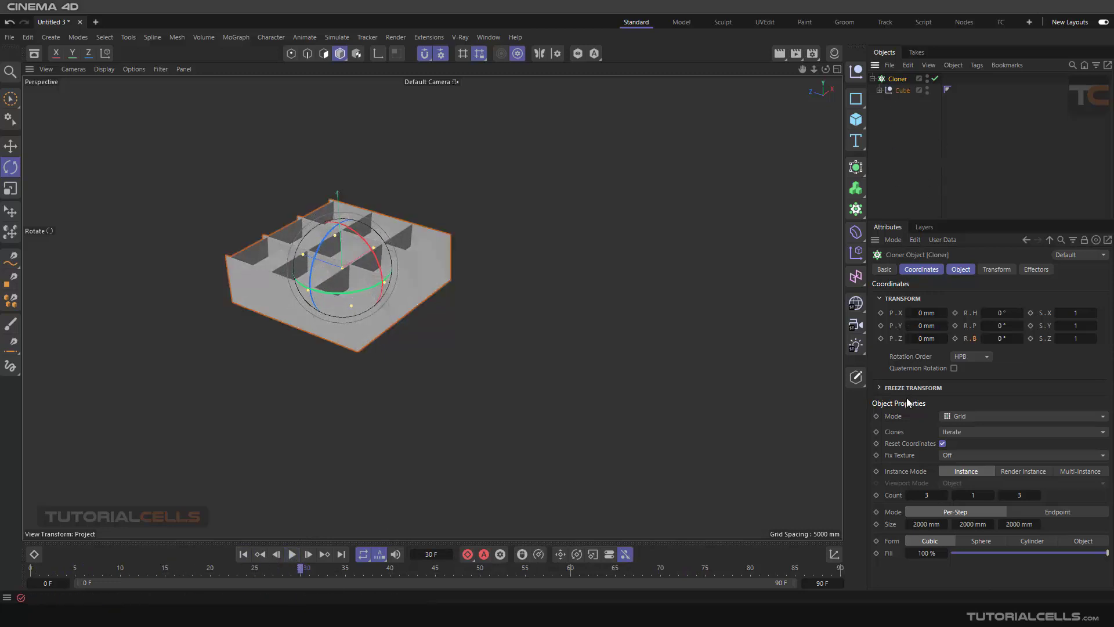
# Step: Switch the Cloner to Linear mode and set its P.Y step to 0 mm
pyautogui.click(960, 269)
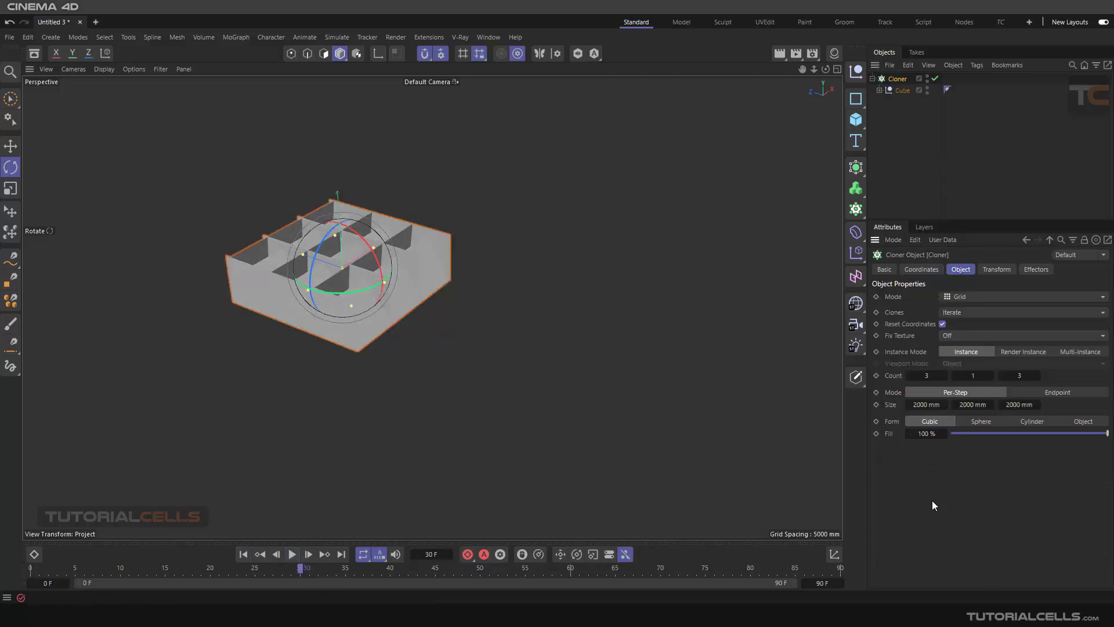
pyautogui.click(965, 294)
pyautogui.click(966, 314)
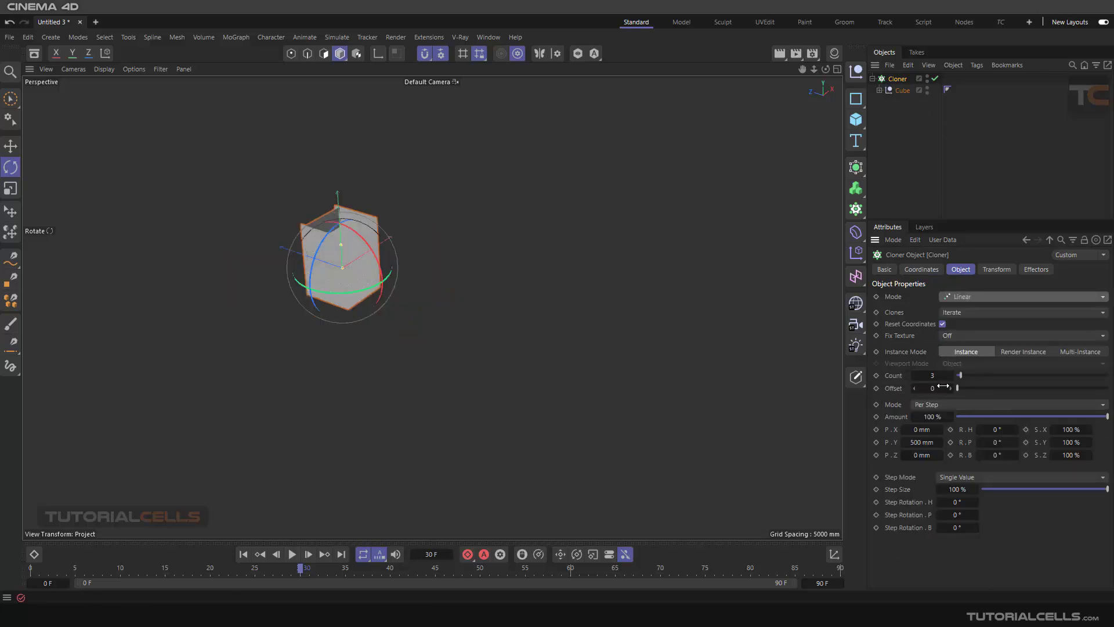
pyautogui.doubleClick(919, 442)
pyautogui.write('0')
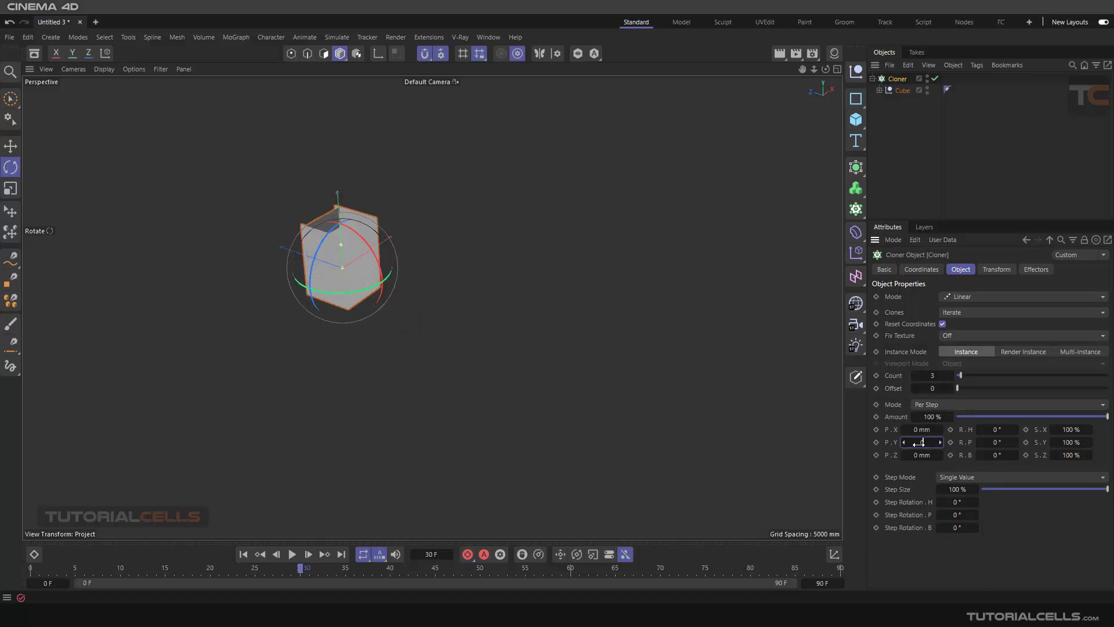
pyautogui.press('Return')
# Step: Space the clones 2800 mm apart along P.Z, raise the count to 10, and deselect the Cloner
pyautogui.moveTo(921, 455); pyautogui.dragTo(1009, 455)
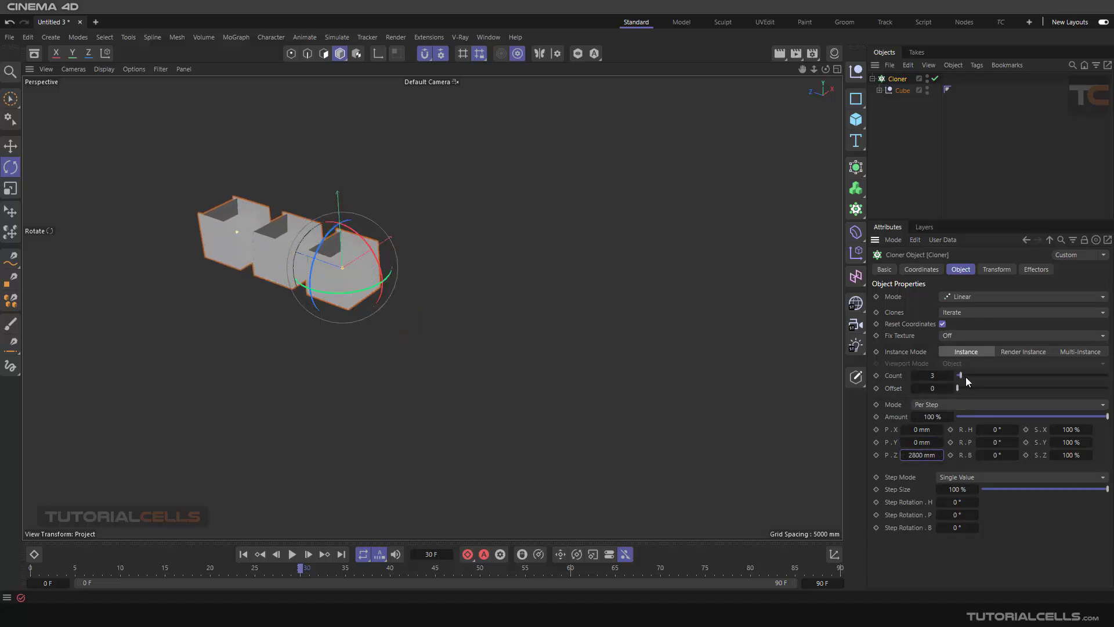
pyautogui.moveTo(965, 377); pyautogui.dragTo(971, 377)
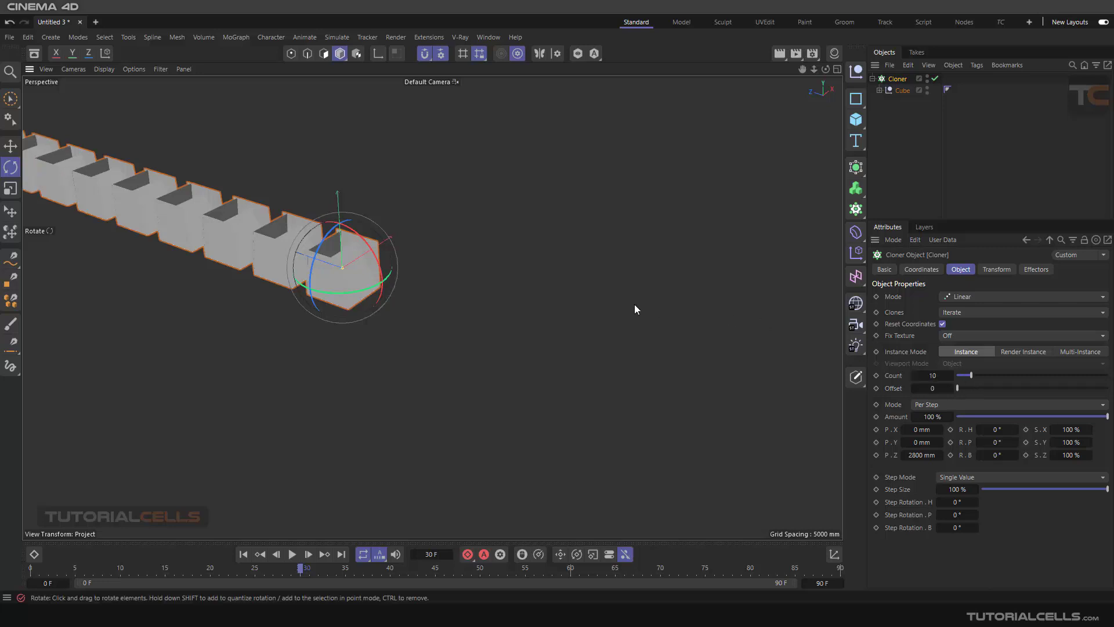
pyautogui.keyDown('alt'); pyautogui.moveTo(635, 304); pyautogui.dragTo(419, 339); pyautogui.keyUp('alt')
pyautogui.moveTo(419, 339)
pyautogui.keyDown('alt'); pyautogui.mouseDown(button='middle')
pyautogui.moveTo(485, 378)
pyautogui.moveTo(477, 388)
pyautogui.mouseUp(button='middle'); pyautogui.keyUp('alt')
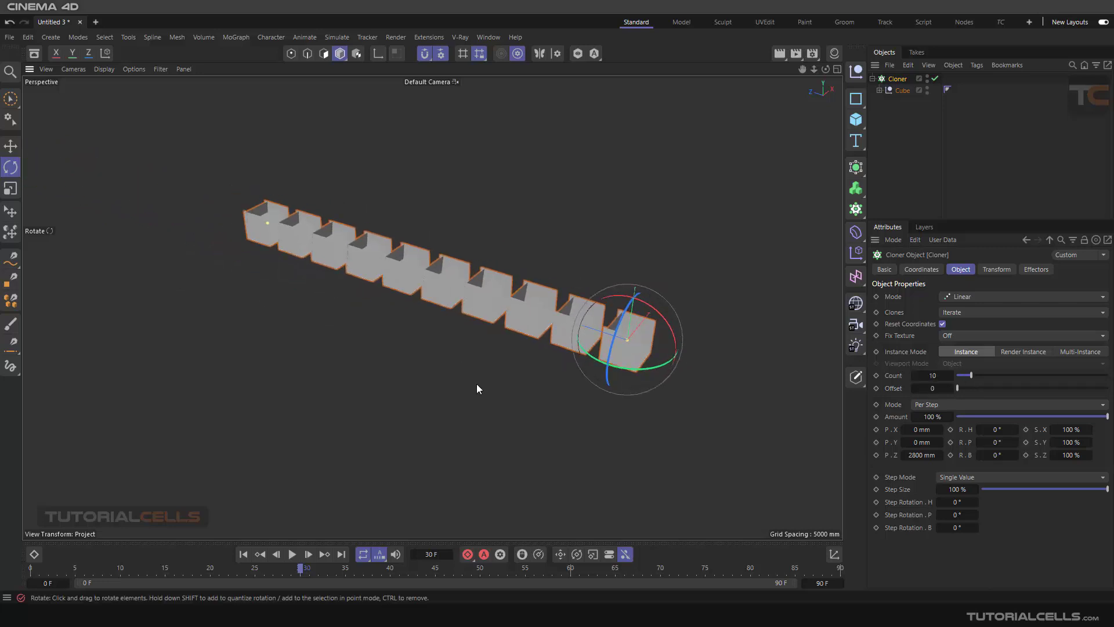
pyautogui.click(477, 388)
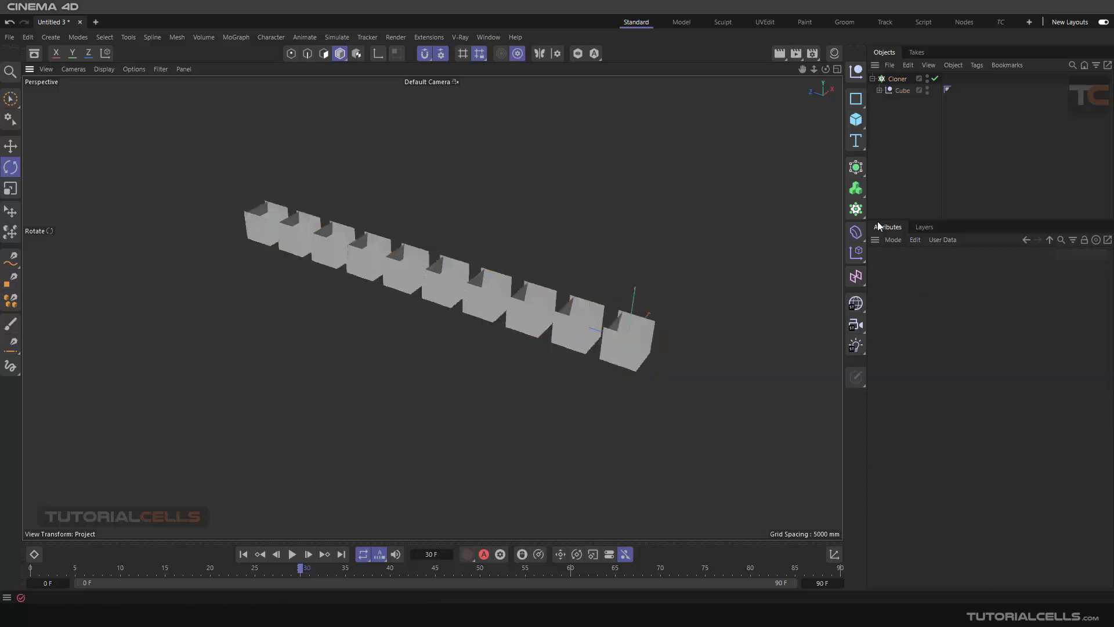
# Step: Select the Cloner, play the row of ten clones from the start, and stop at frame 42
pyautogui.click(898, 78)
pyautogui.click(243, 554)
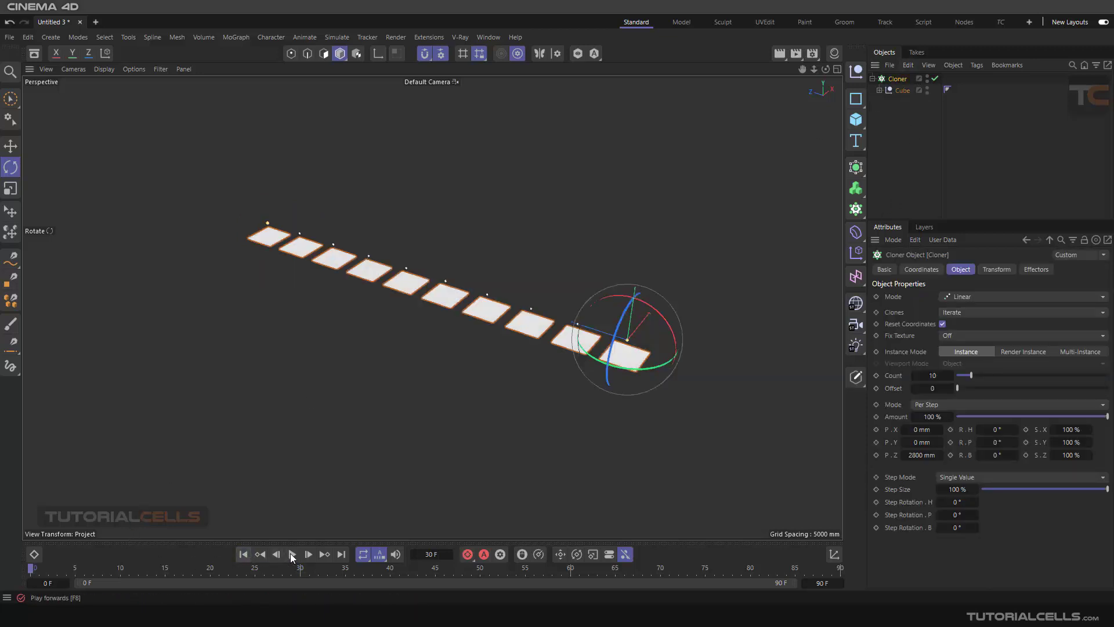
pyautogui.click(292, 554)
pyautogui.click(292, 554)
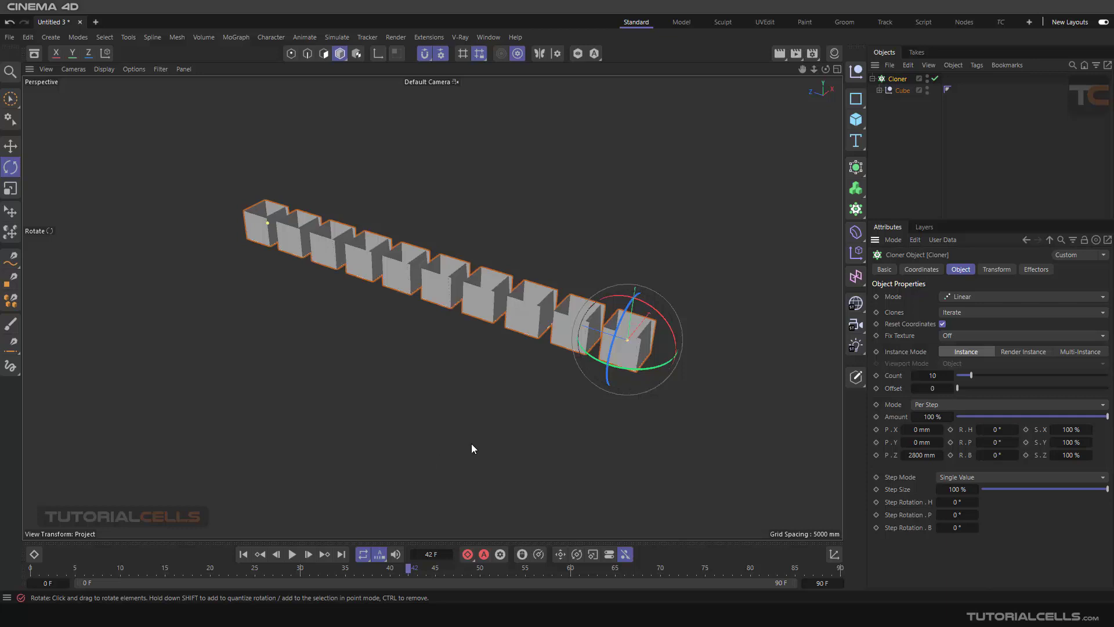
# Step: Set the Cloner's transform Animation Mode to Fixed and play the animation to check the clones
pyautogui.click(991, 271)
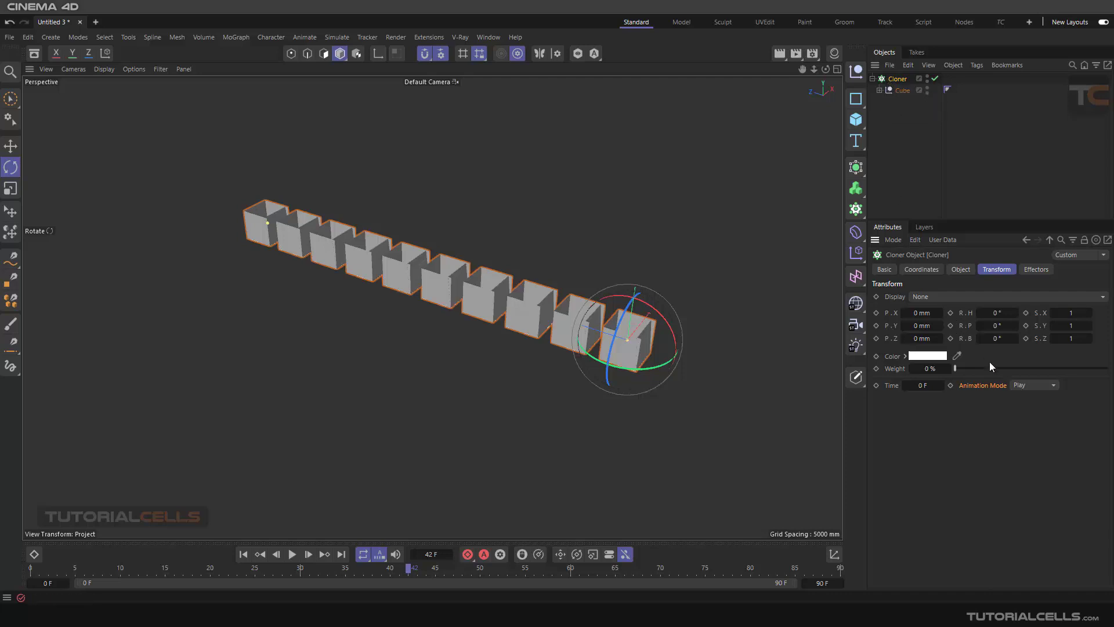
pyautogui.click(1032, 386)
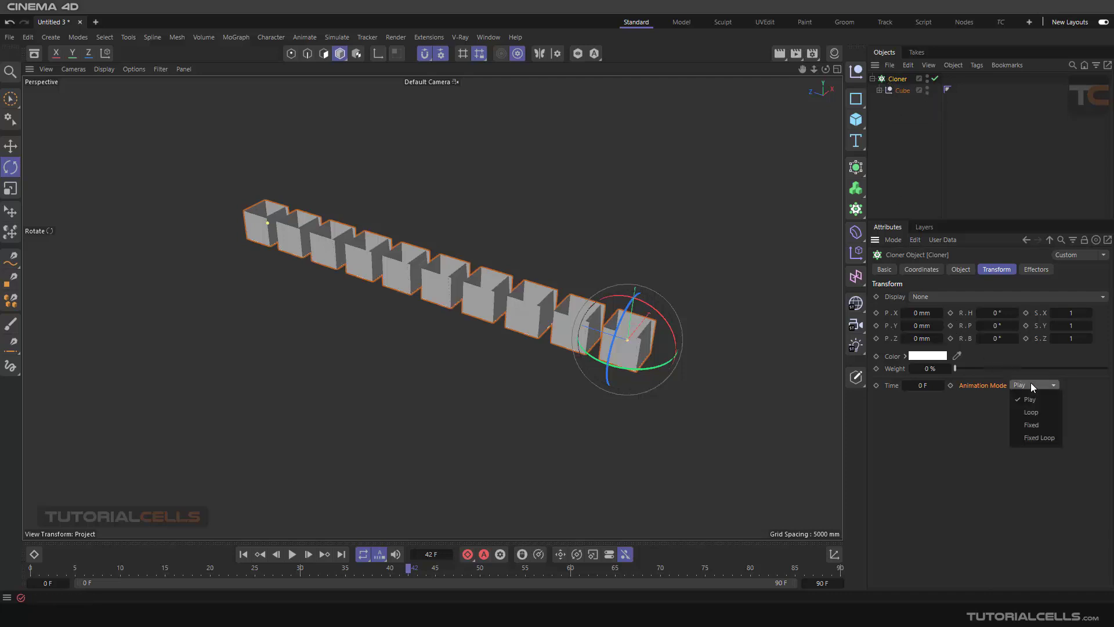
pyautogui.click(1046, 425)
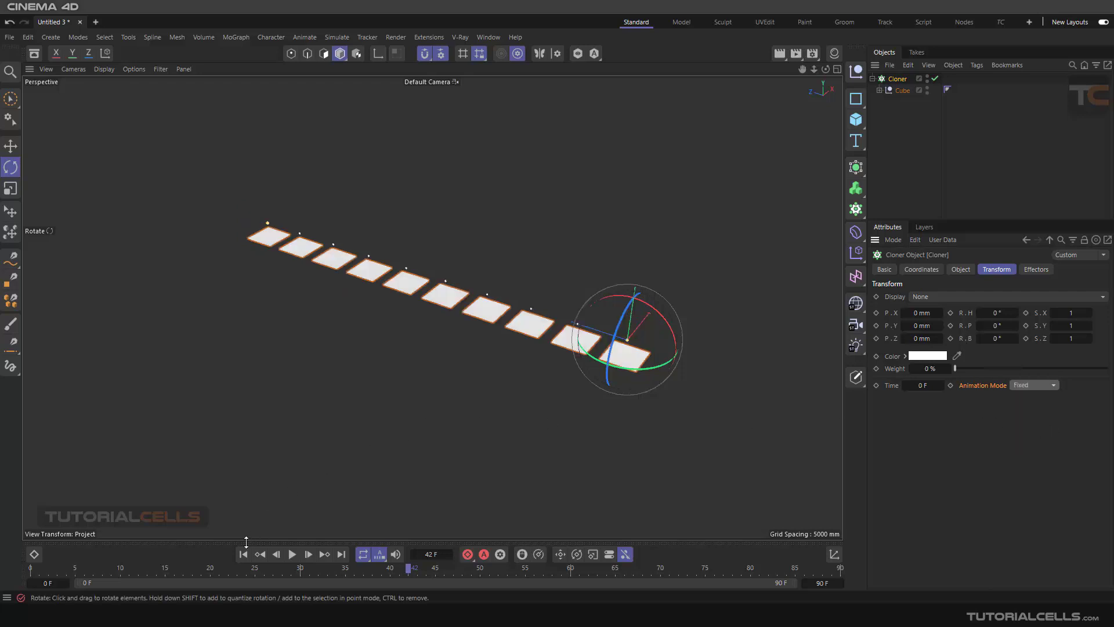
pyautogui.click(292, 554)
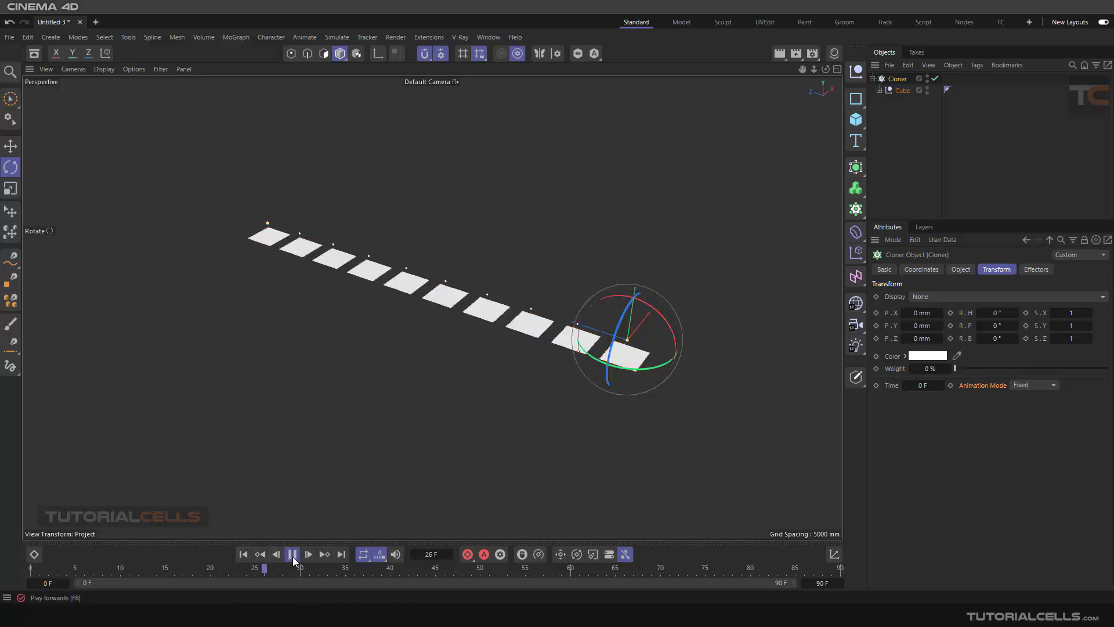
pyautogui.click(292, 554)
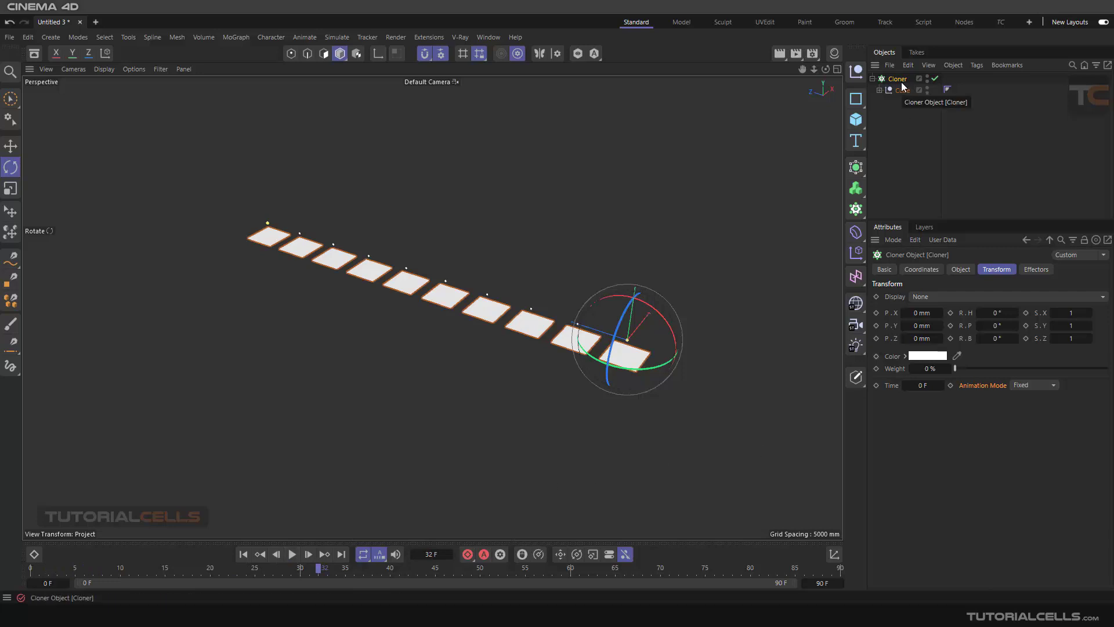
# Step: Add a Plain effector to the Cloner and turn off its Position parameter
pyautogui.click(245, 37)
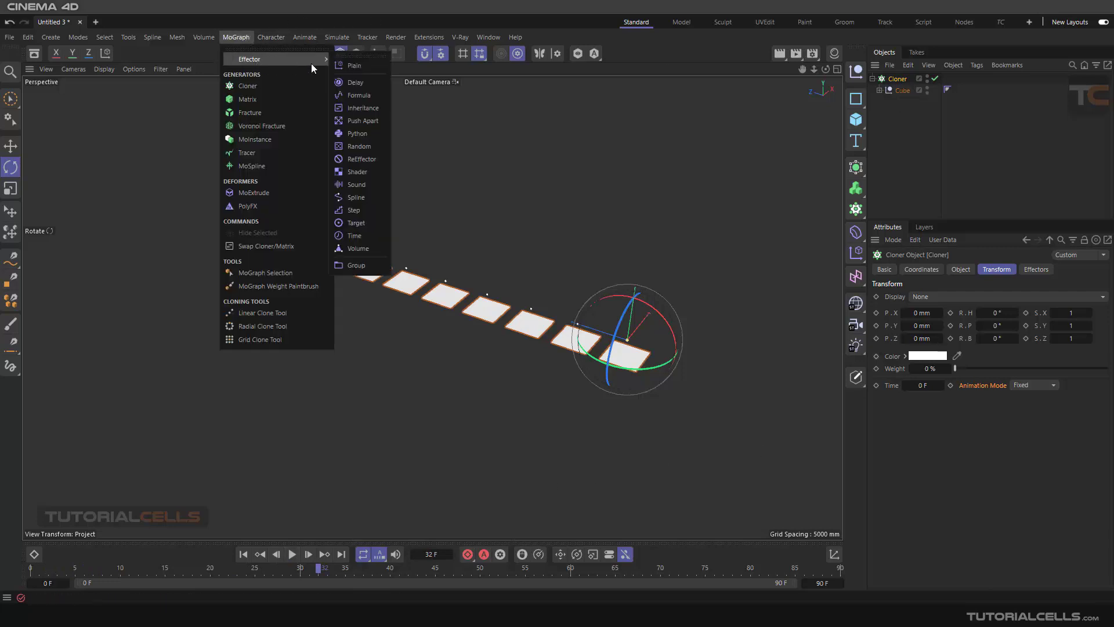
pyautogui.click(339, 65)
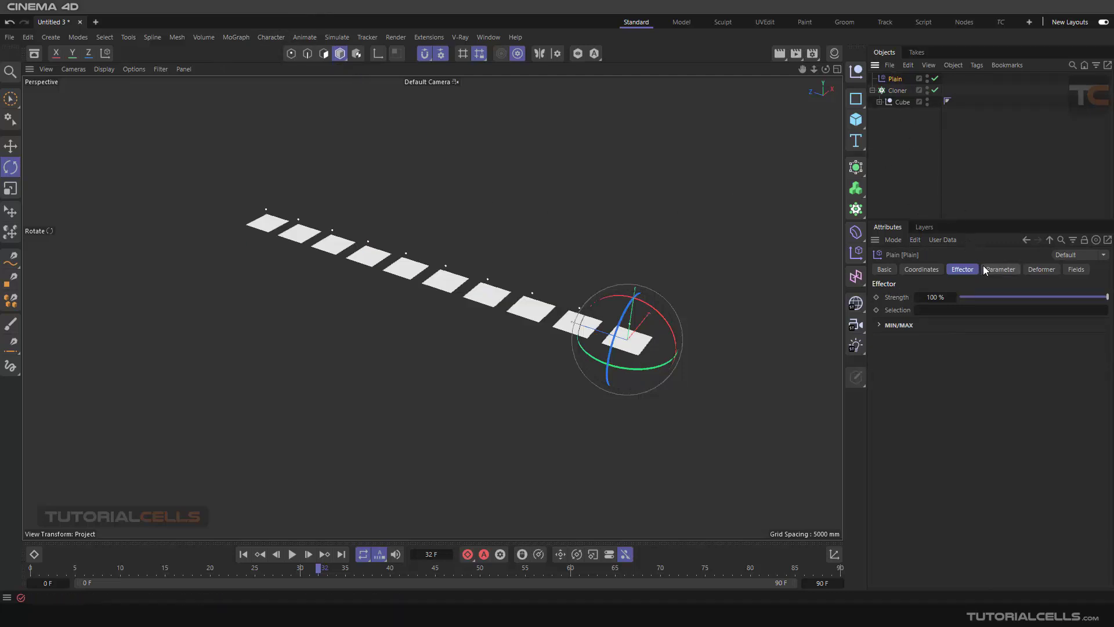
pyautogui.click(998, 269)
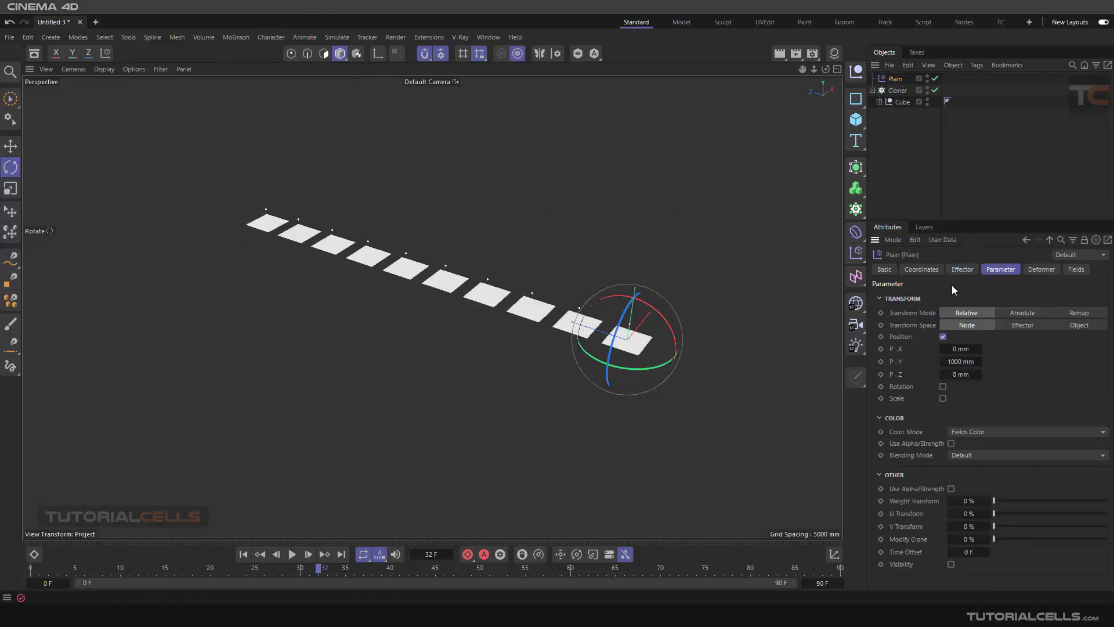
pyautogui.click(942, 337)
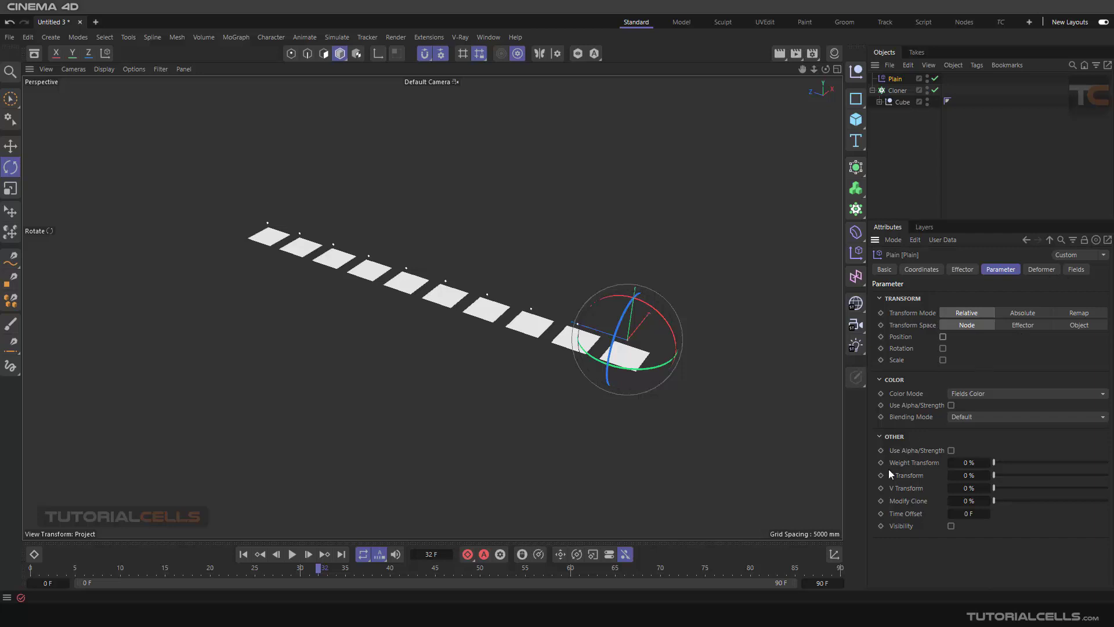
# Step: Check the keyframes of Face 1 and set the Plain effector's Time Offset to 50 F
pyautogui.click(892, 514)
pyautogui.click(879, 102)
pyautogui.click(905, 160)
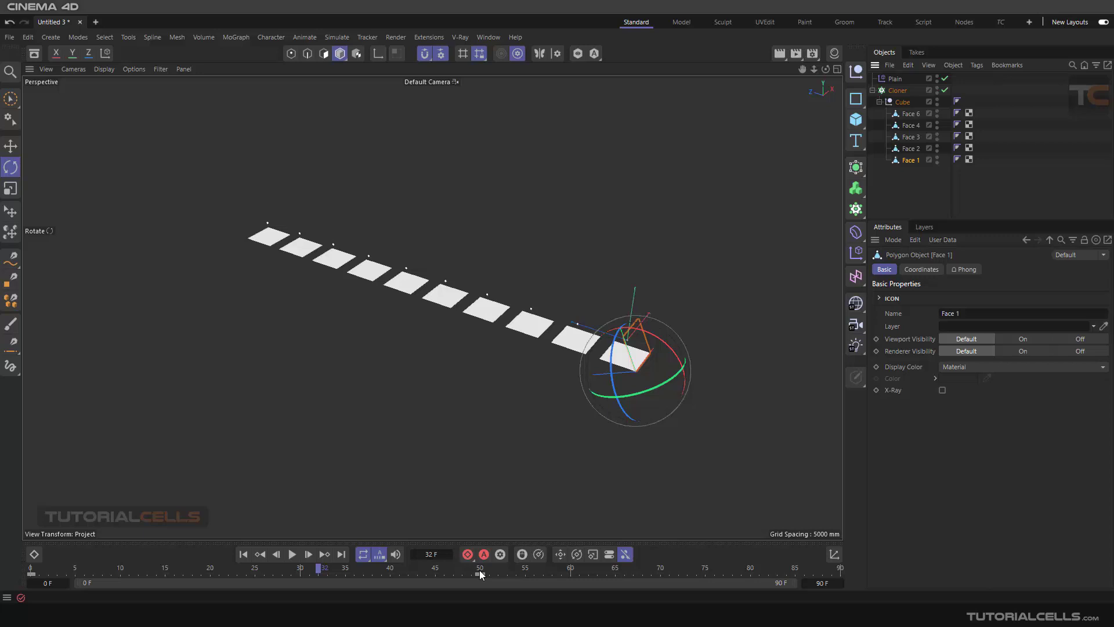
pyautogui.click(896, 79)
pyautogui.click(960, 513)
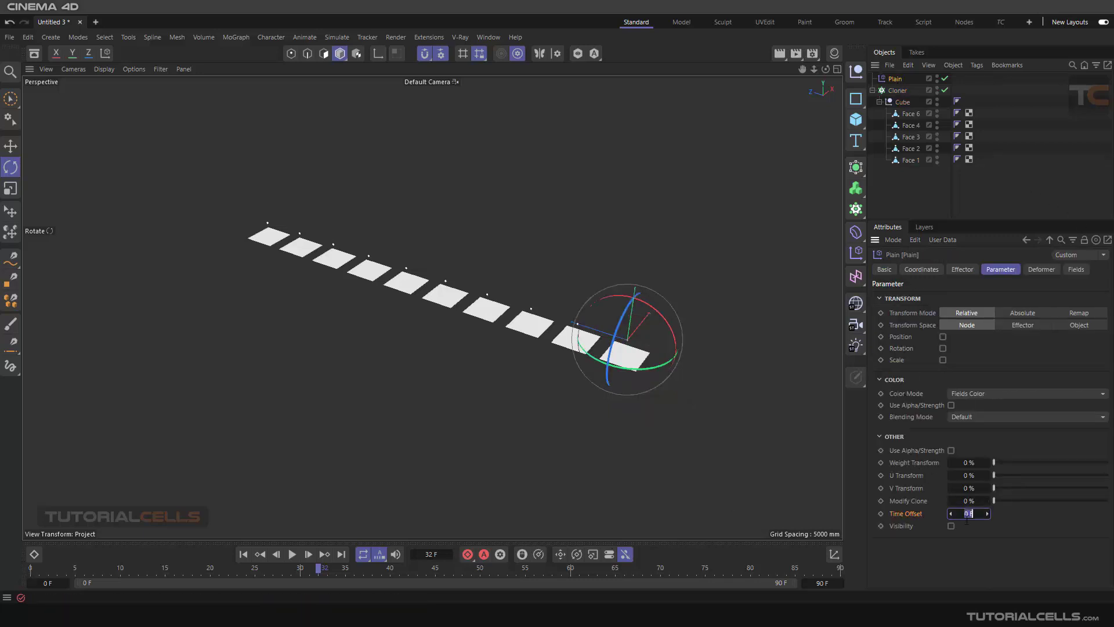
pyautogui.write('50')
pyautogui.press('Return')
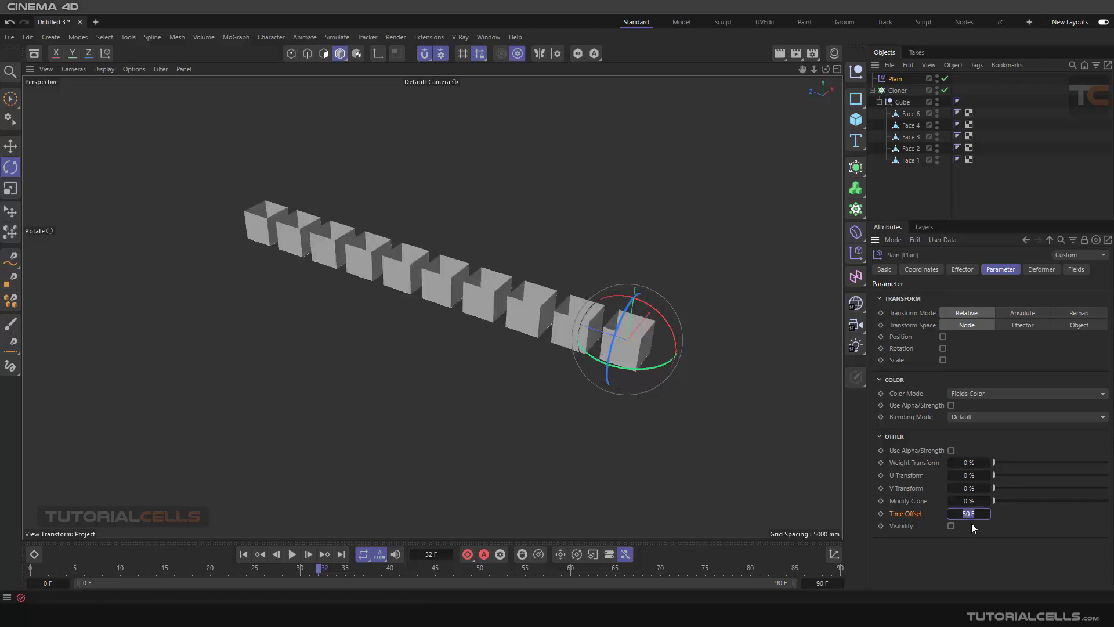
# Step: Try a Time Offset of 10 F on the Plain effector and return it to 50 F
pyautogui.write('10')
pyautogui.press('Return')
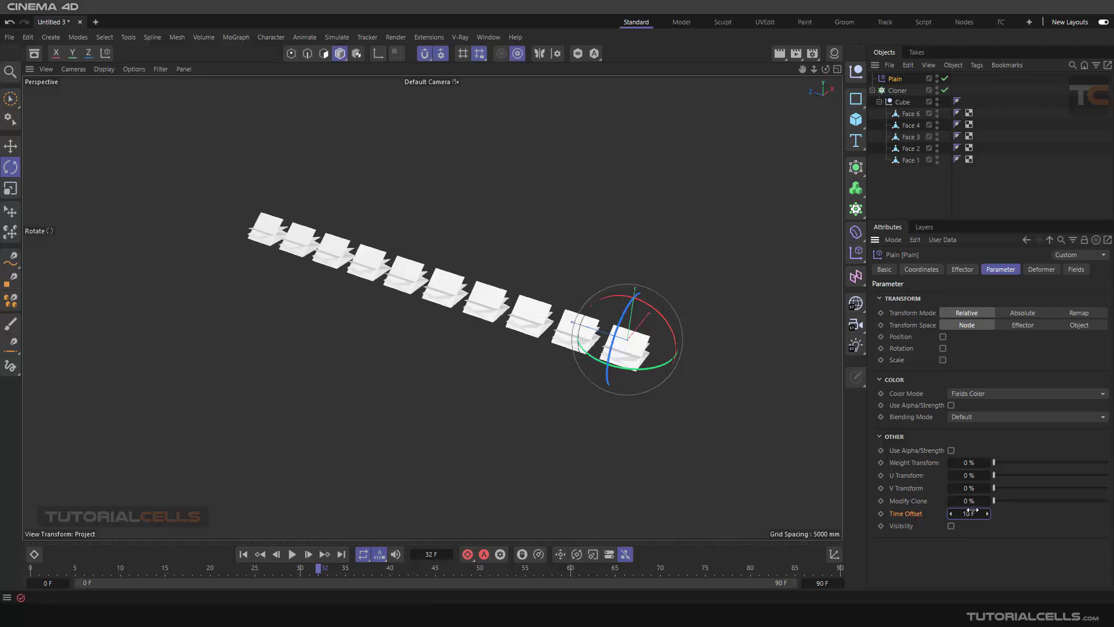
pyautogui.press('Return')
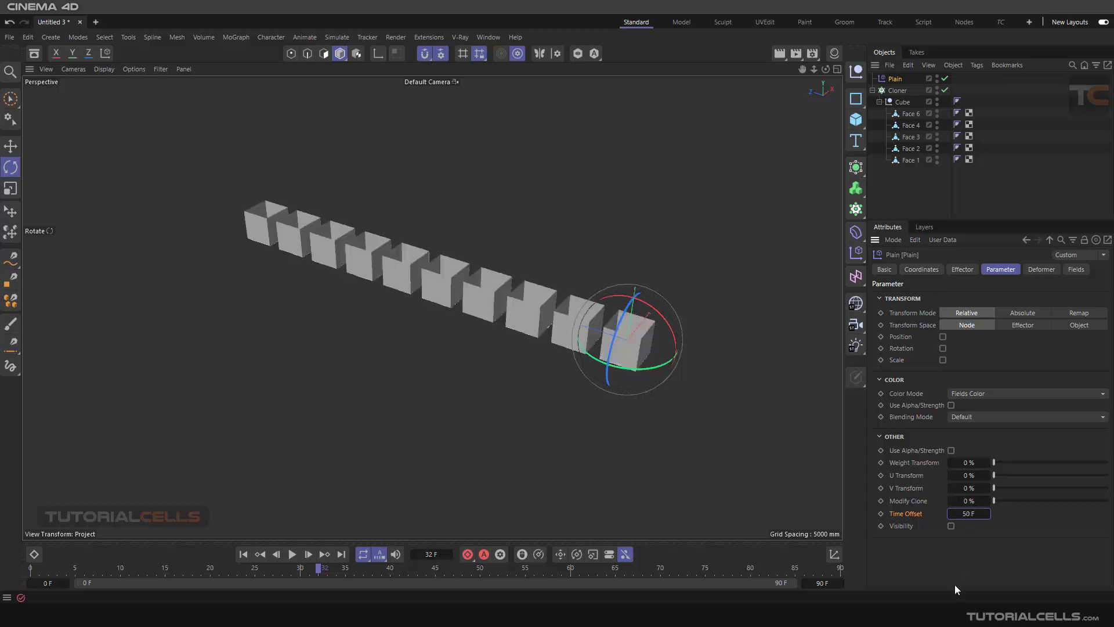
# Step: Play the animation from the start to check the time-offset clones and rewind to frame 0
pyautogui.click(243, 555)
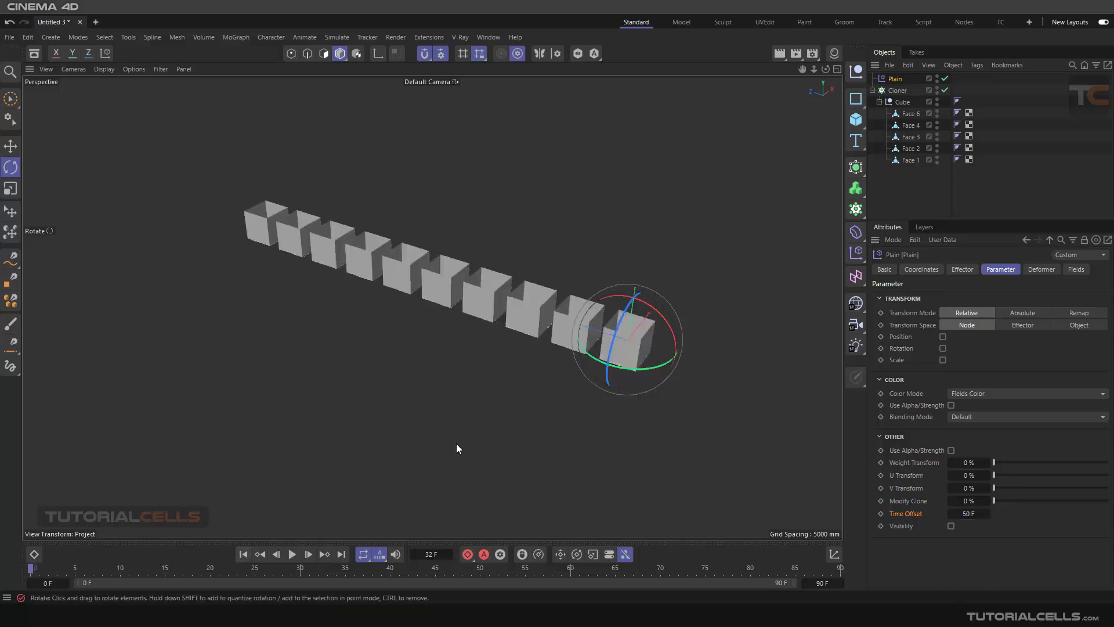
pyautogui.click(292, 554)
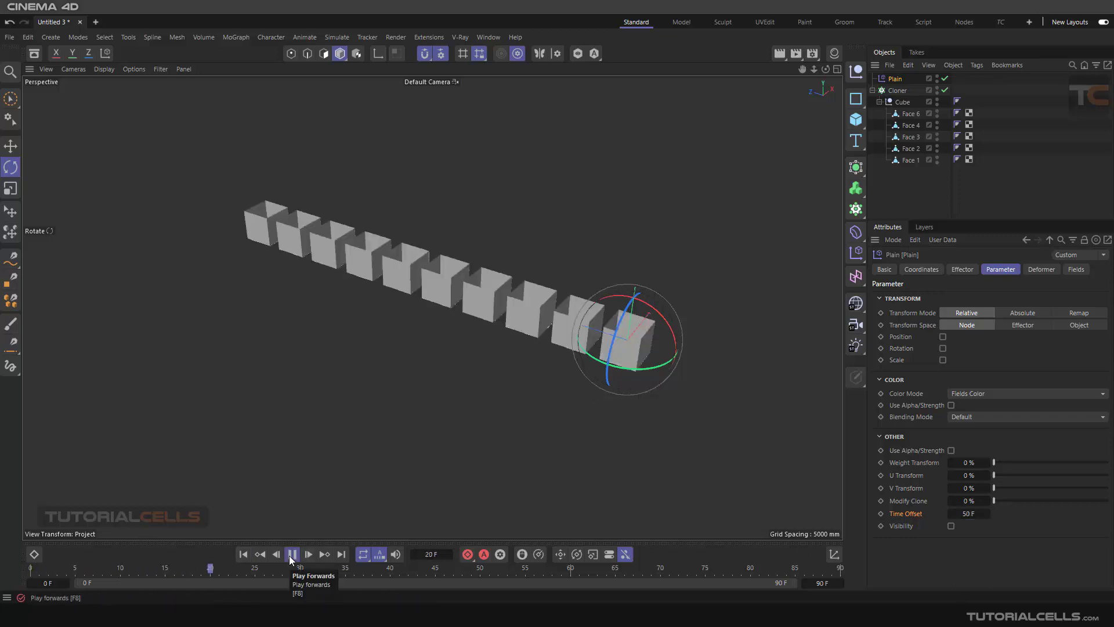
pyautogui.click(292, 554)
pyautogui.click(243, 554)
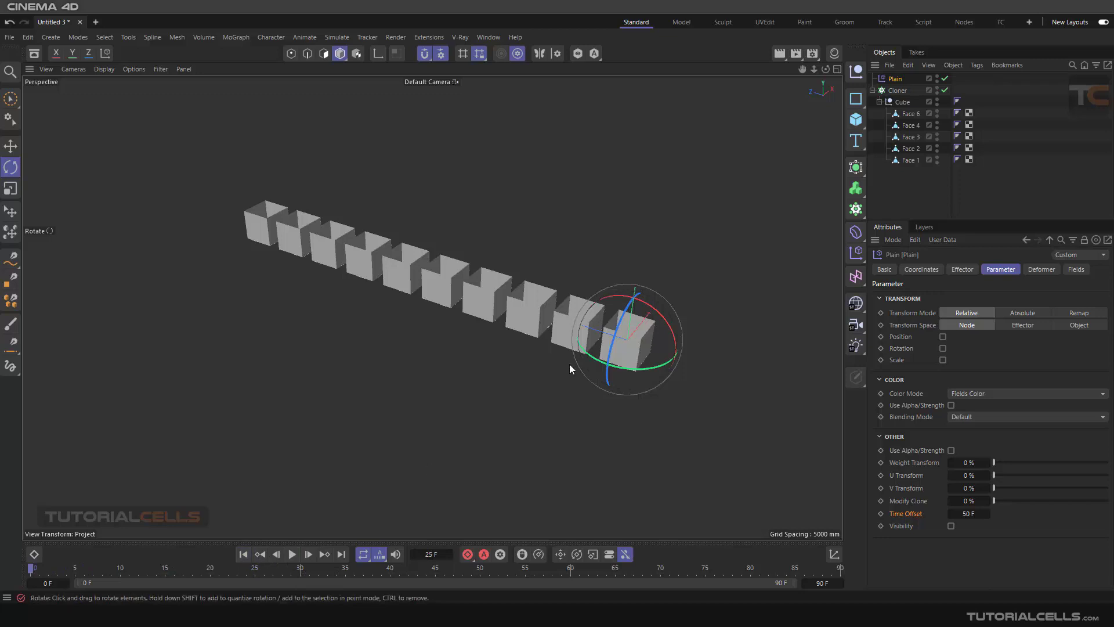
# Step: Add a Box Field to the Plain effector's fields
pyautogui.click(1057, 268)
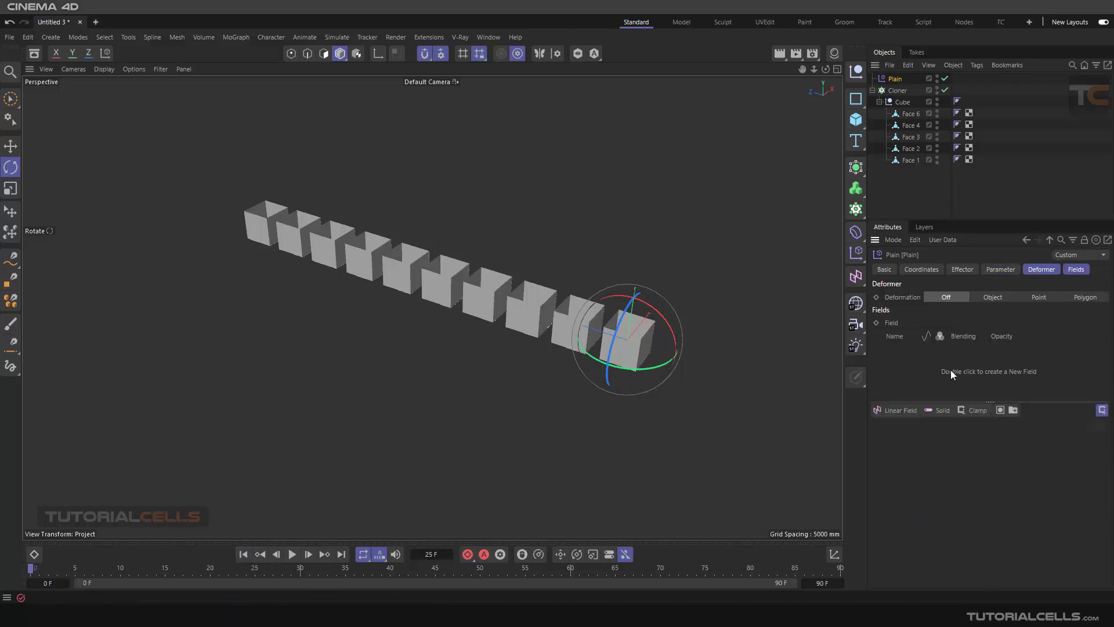
pyautogui.click(1077, 270)
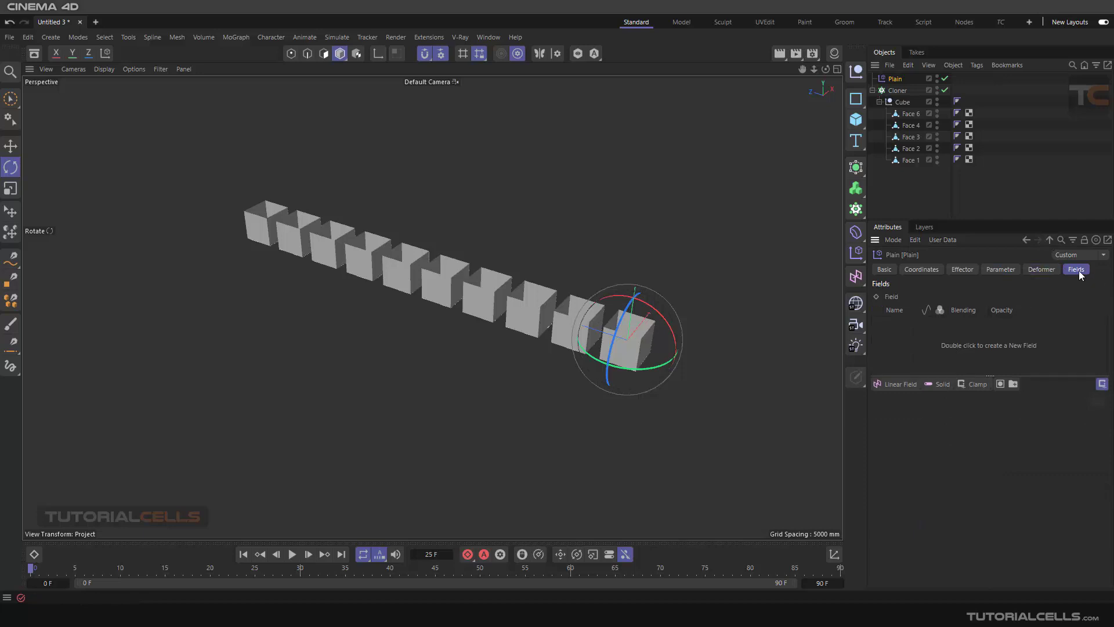
pyautogui.click(889, 385)
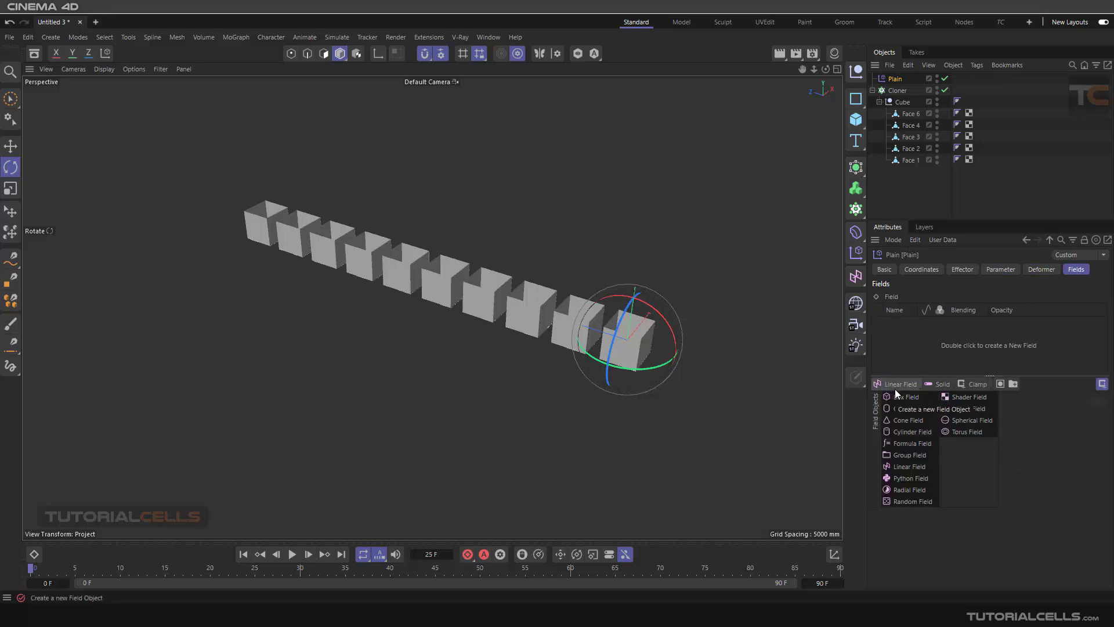
pyautogui.click(896, 393)
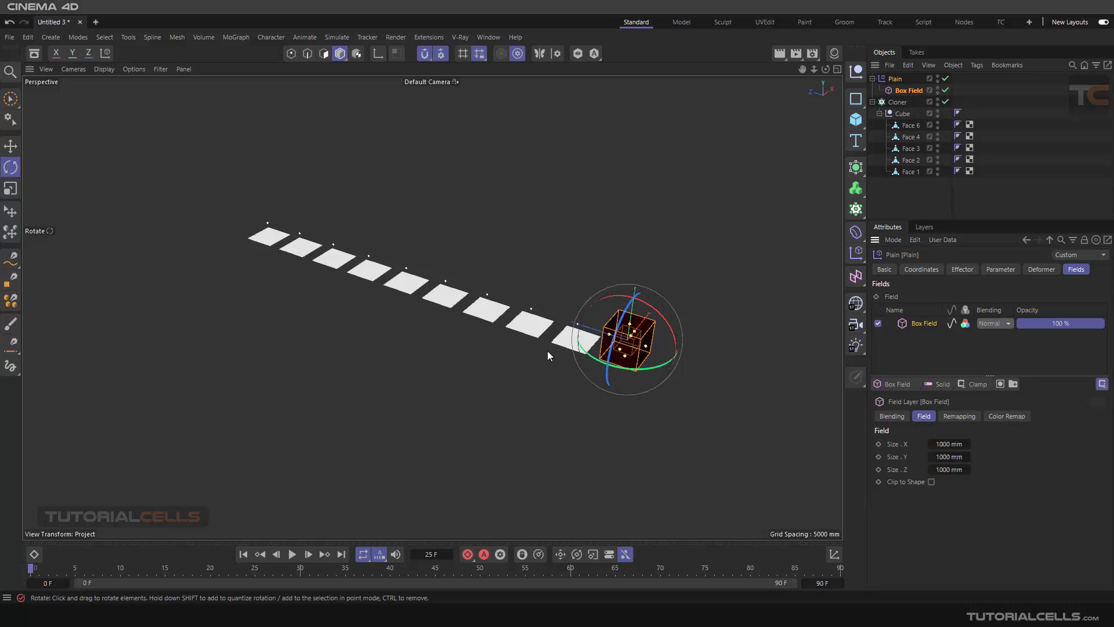
# Step: Move the Box Field along Z to the fifth clone and enlarge it to about 1479 × 1822 × 1842 mm
pyautogui.press('e')
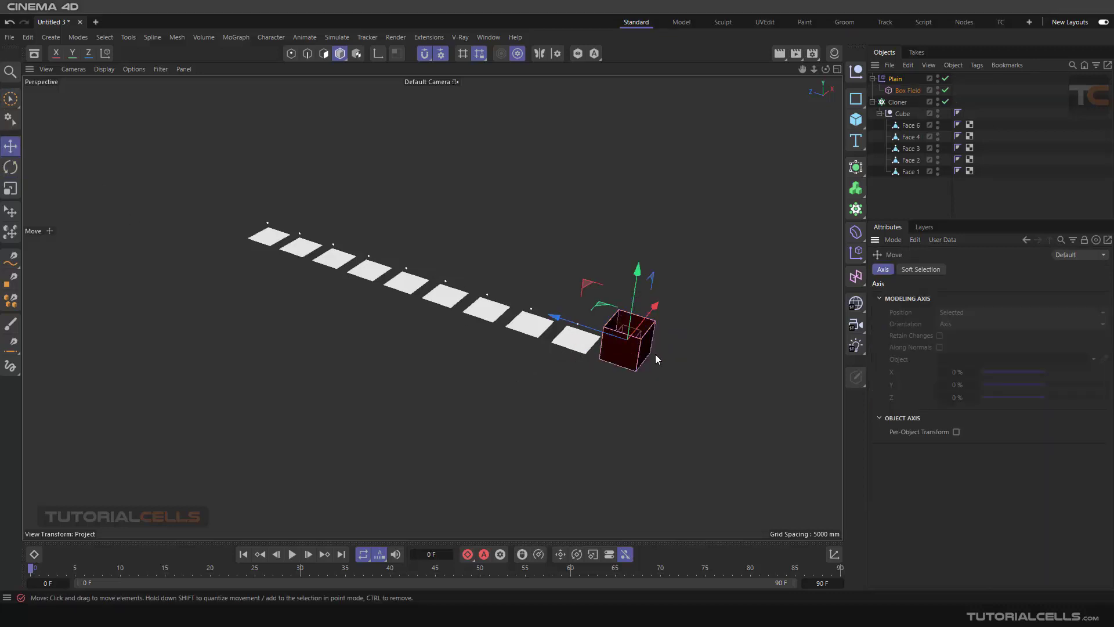
pyautogui.moveTo(568, 324); pyautogui.dragTo(385, 256)
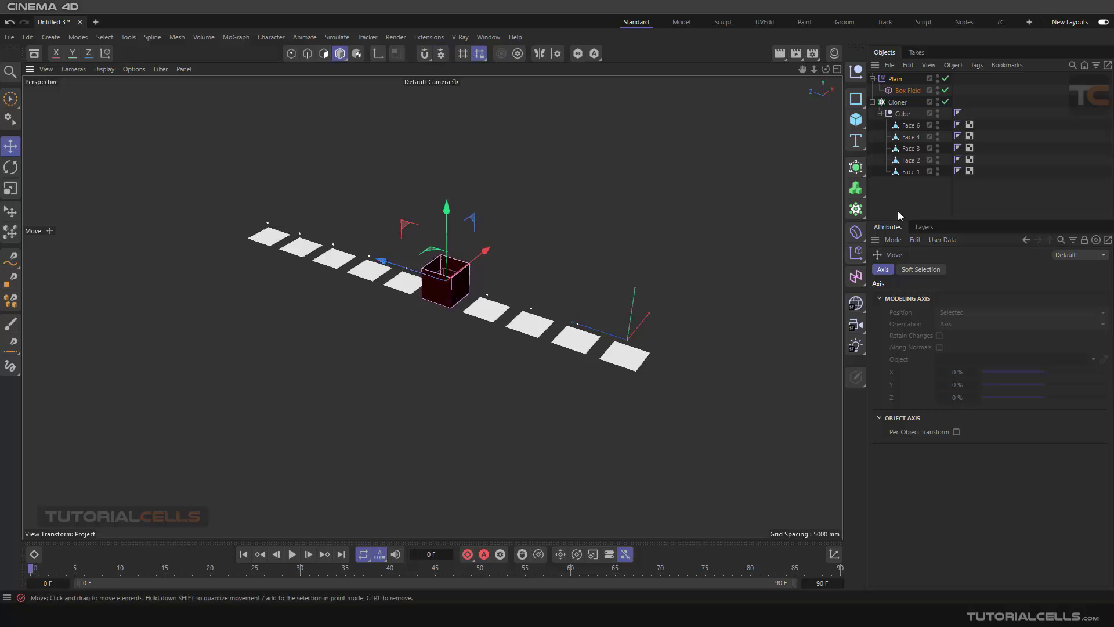
pyautogui.click(908, 90)
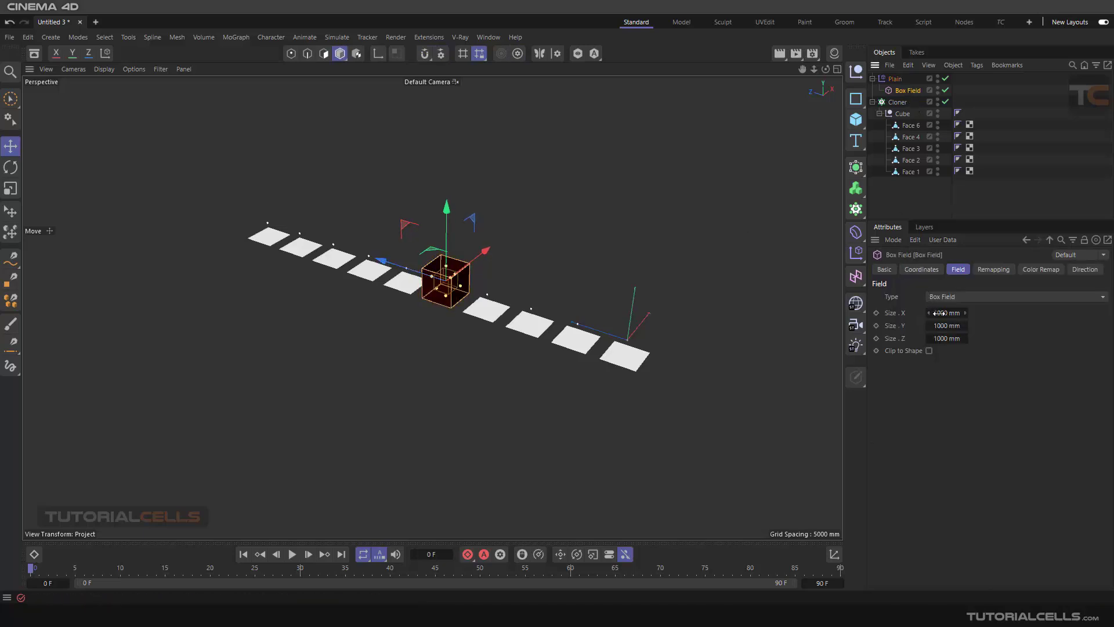
pyautogui.moveTo(940, 313); pyautogui.dragTo(974, 337)
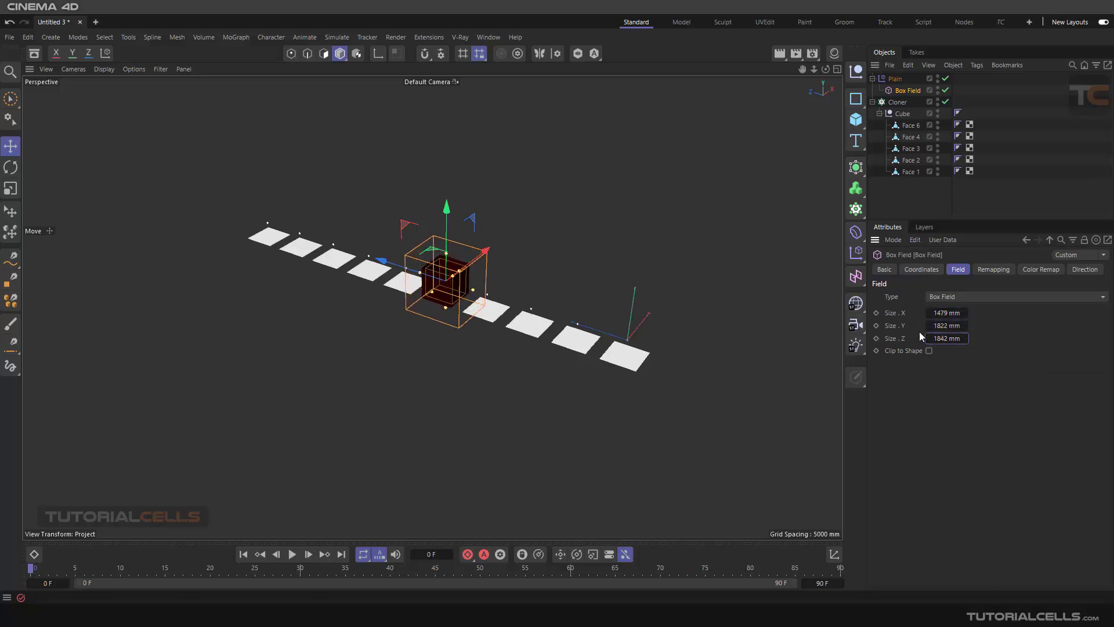
# Step: Preview the animation, rewind it, and shift the Box Field slightly along the clone row to test its effect
pyautogui.click(293, 555)
pyautogui.click(243, 554)
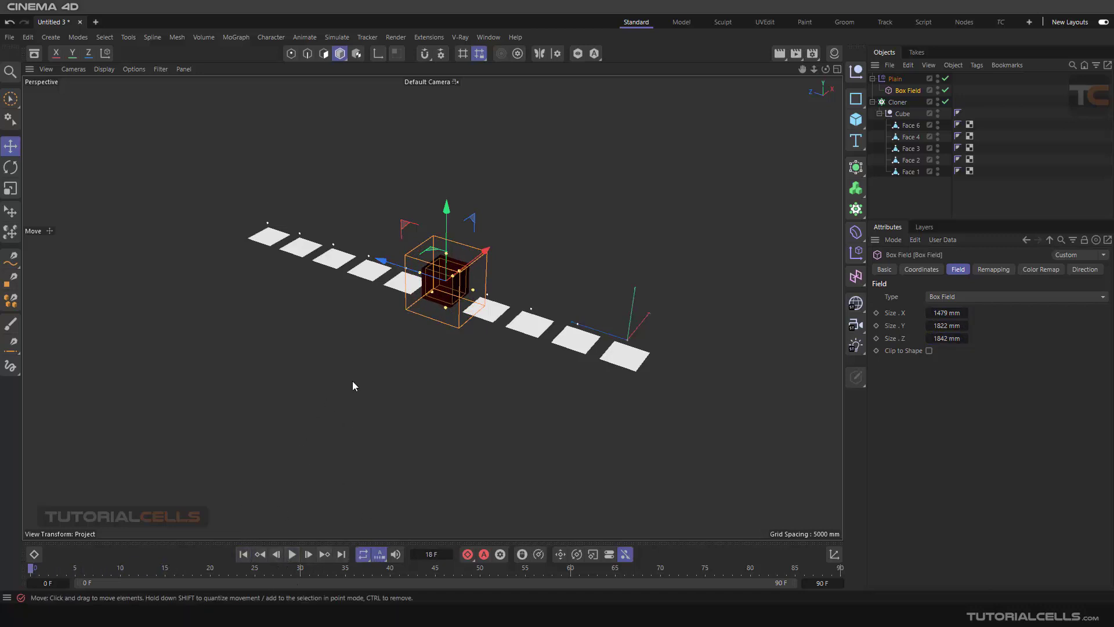
pyautogui.moveTo(381, 266)
pyautogui.mouseDown()
pyautogui.moveTo(489, 283)
pyautogui.moveTo(395, 256)
pyautogui.mouseUp()
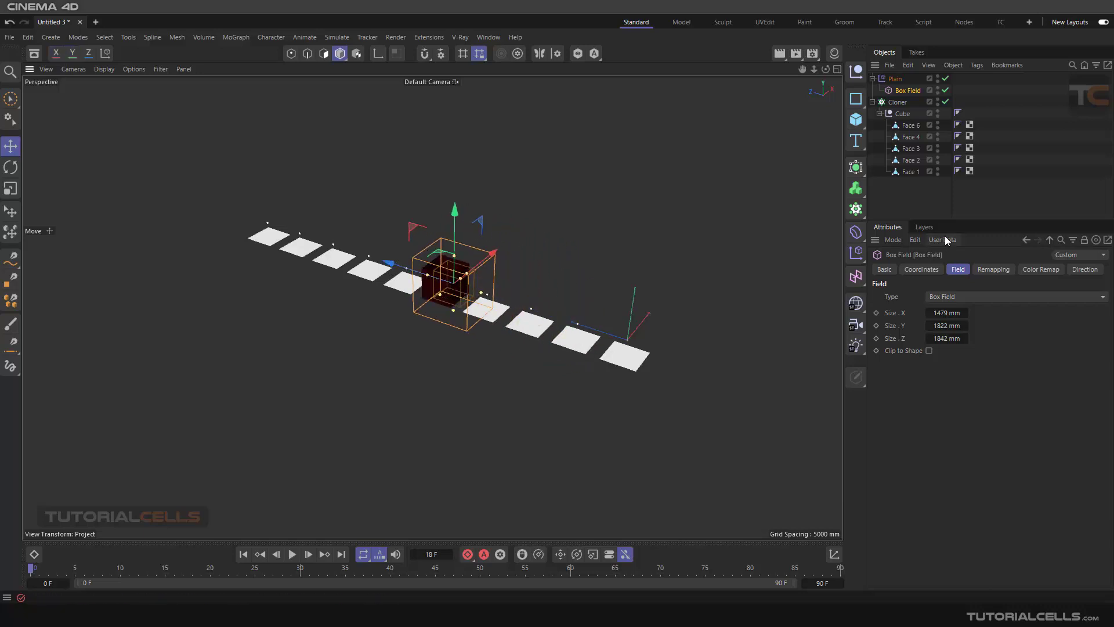
# Step: Turn off the Box Field's remapping and reposition the field along the row around the fifth clone
pyautogui.click(984, 271)
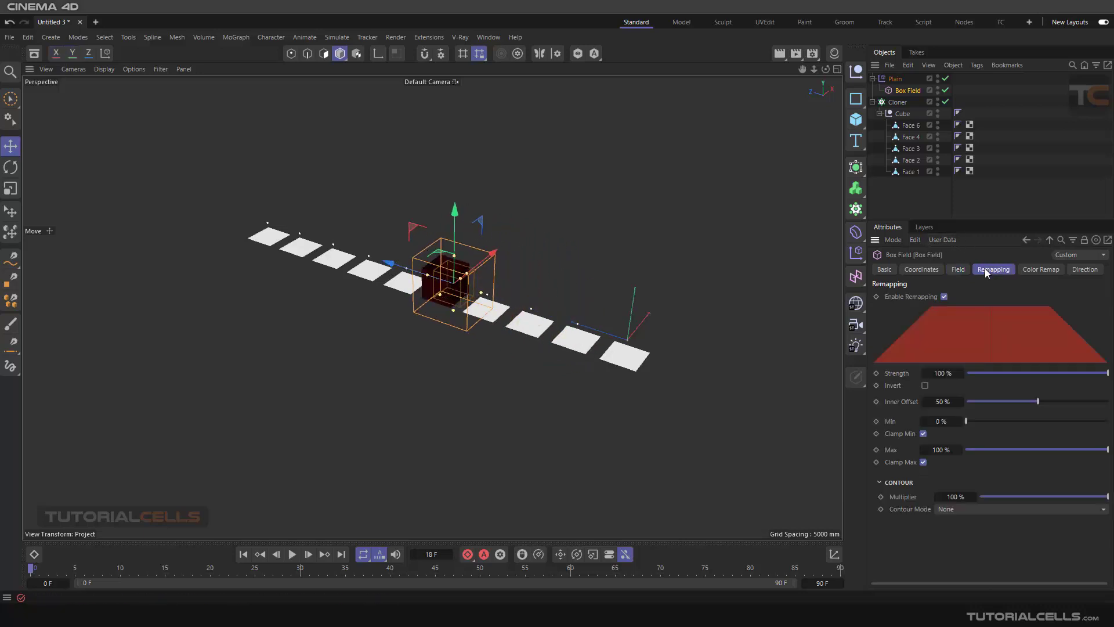
pyautogui.click(944, 297)
pyautogui.moveTo(400, 266); pyautogui.dragTo(392, 240)
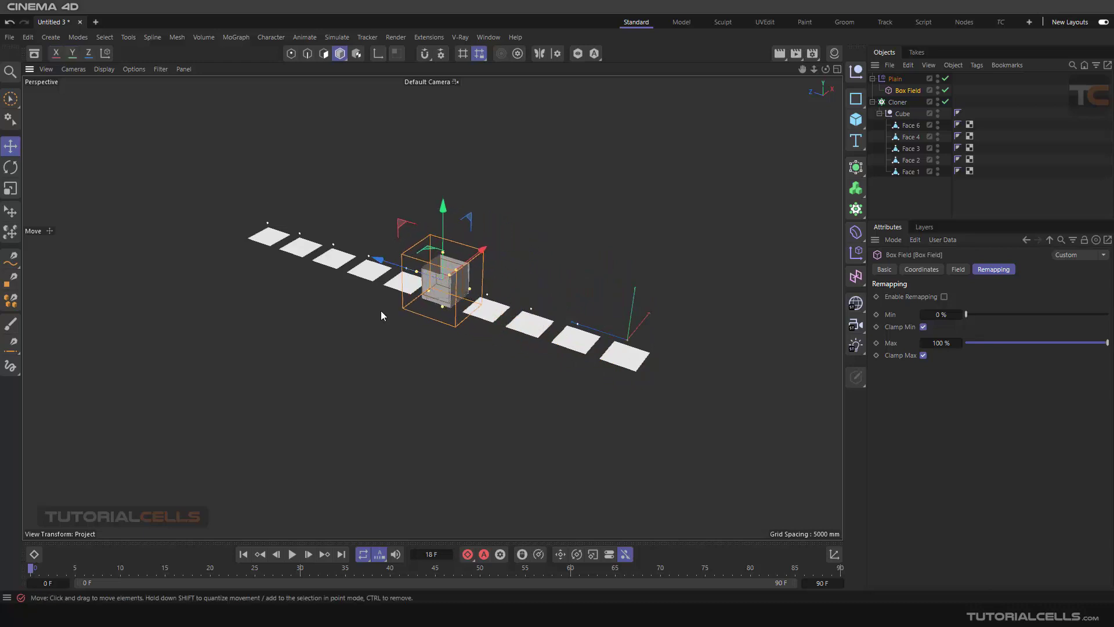
# Step: Select the Cloner and collapse its hierarchy
pyautogui.click(900, 103)
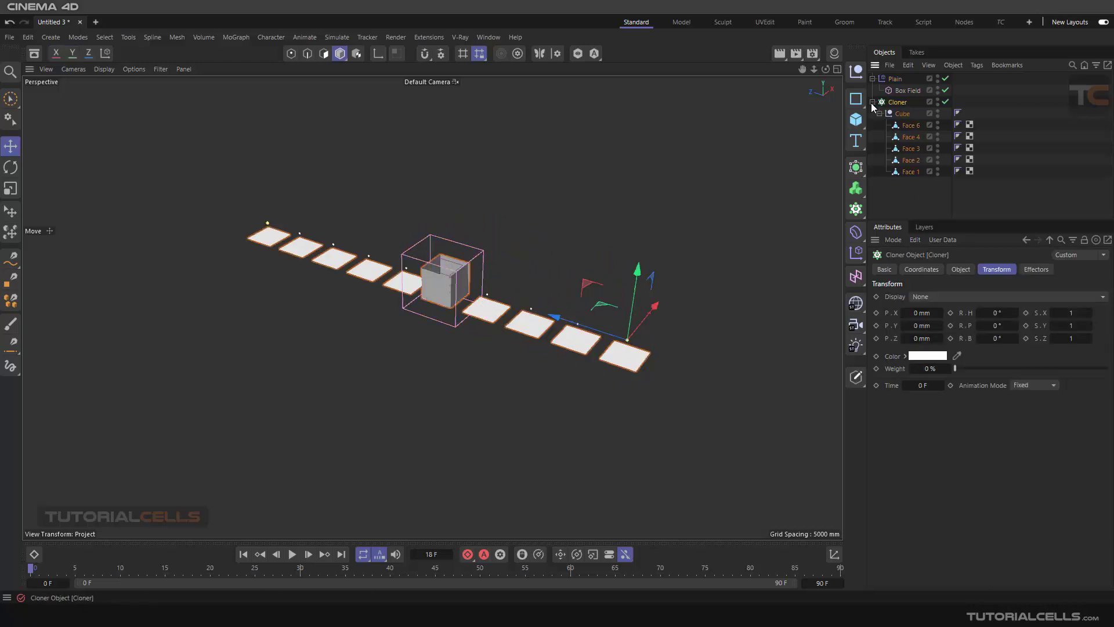
pyautogui.click(872, 102)
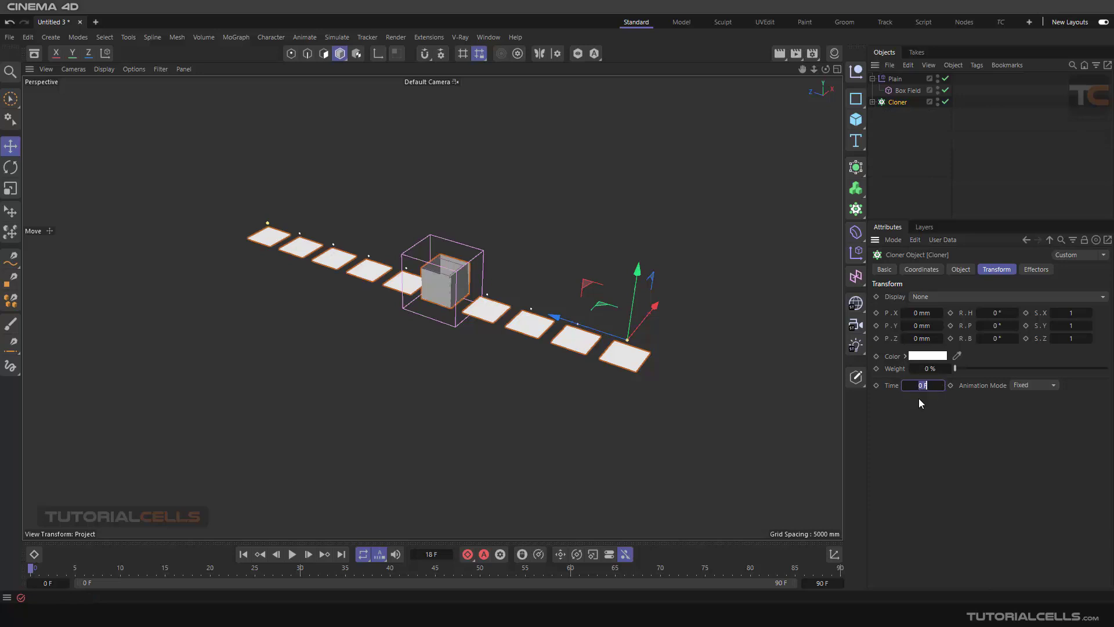
# Step: Try a transform Time of 5 F on the Cloner, preview the animation, and return the Time to 0 F
pyautogui.write('5')
pyautogui.press('Return')
pyautogui.click(292, 554)
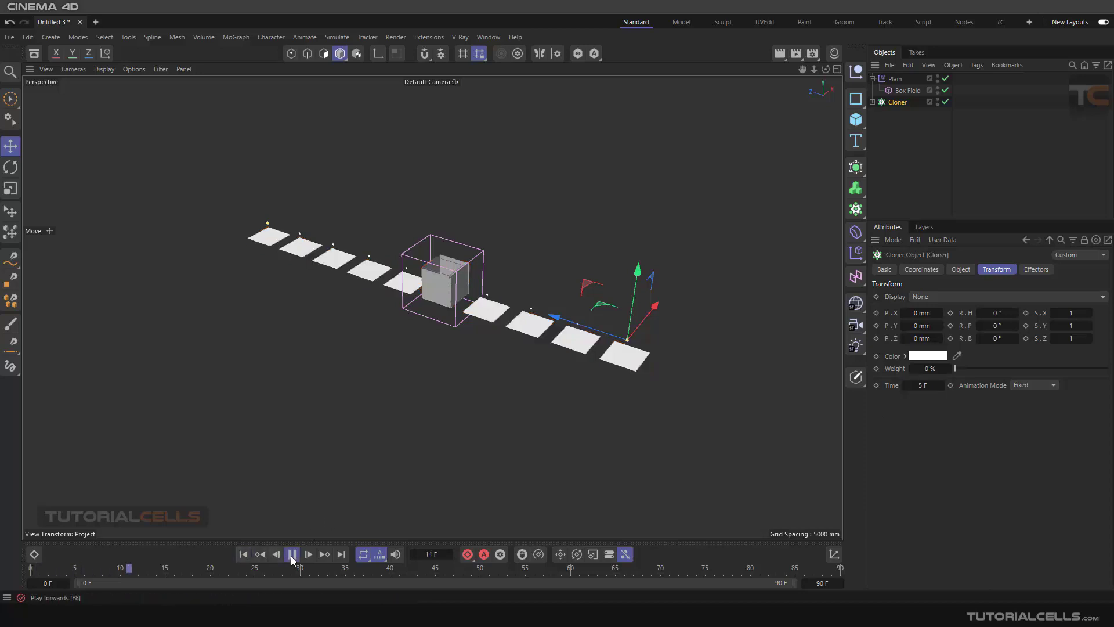
pyautogui.click(243, 554)
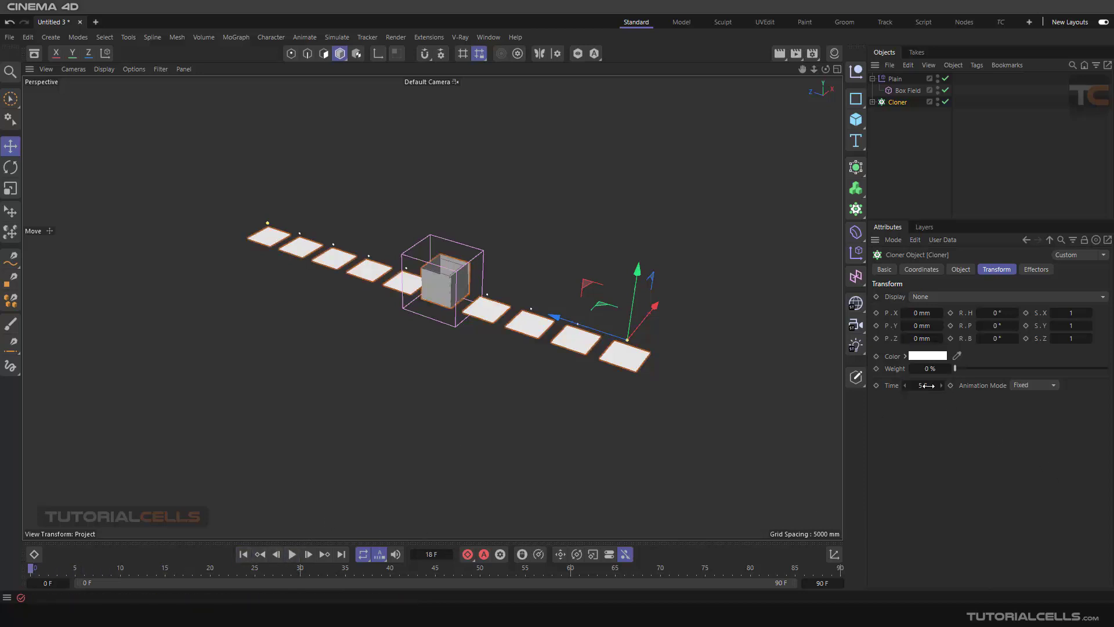
pyautogui.write('0')
pyautogui.press('Return')
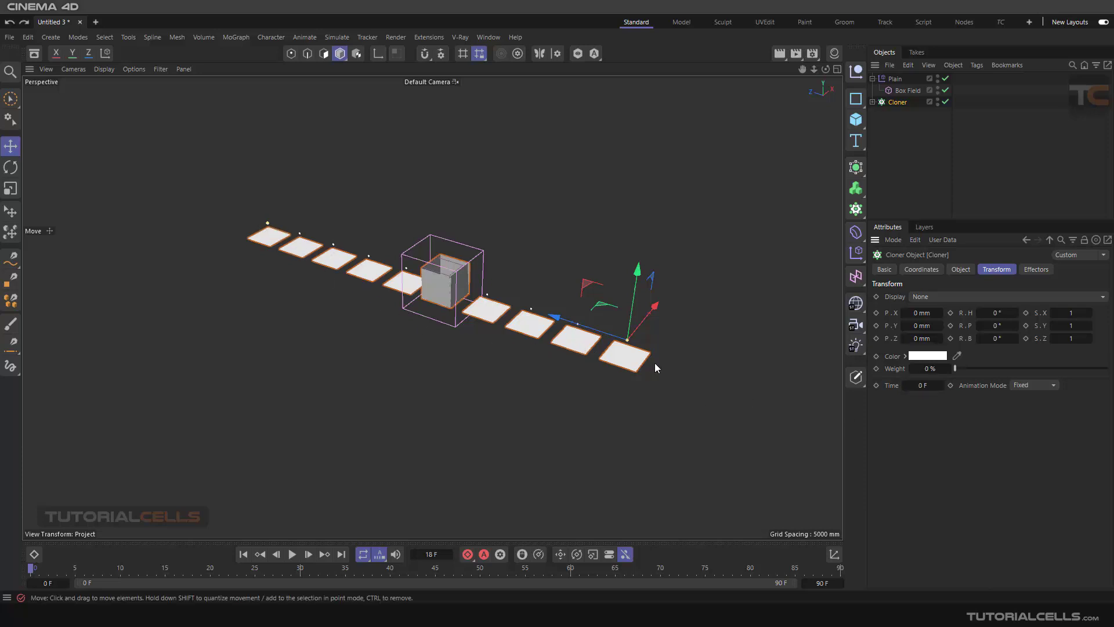
# Step: Keyframe the Cloner's Offset at 0 on frame 0 and at 4 on frame 39
pyautogui.click(962, 270)
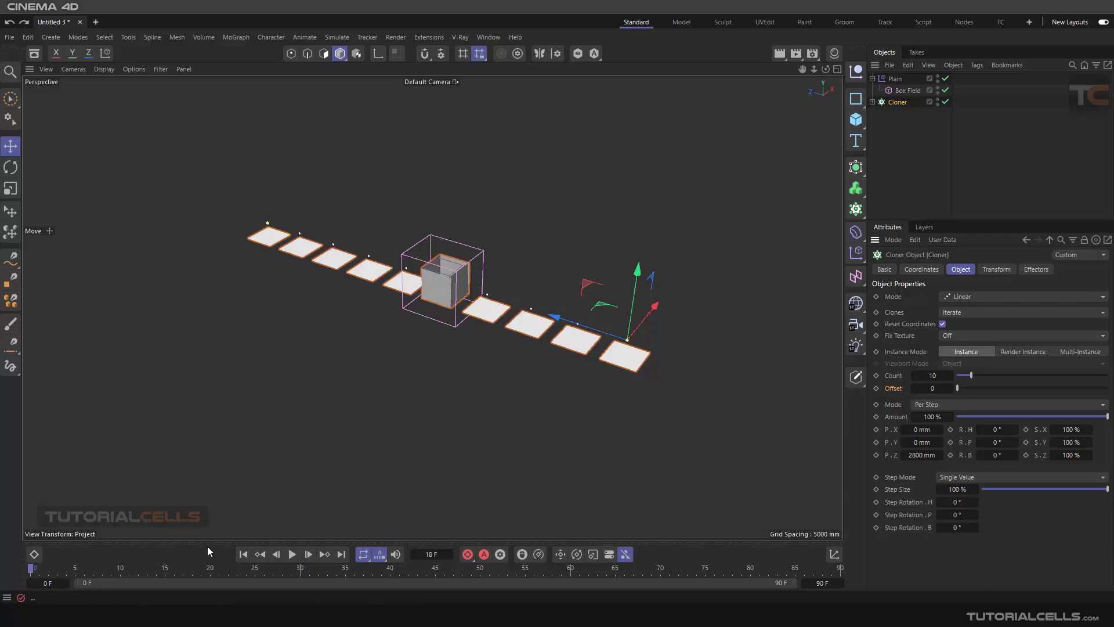
pyautogui.click(877, 388)
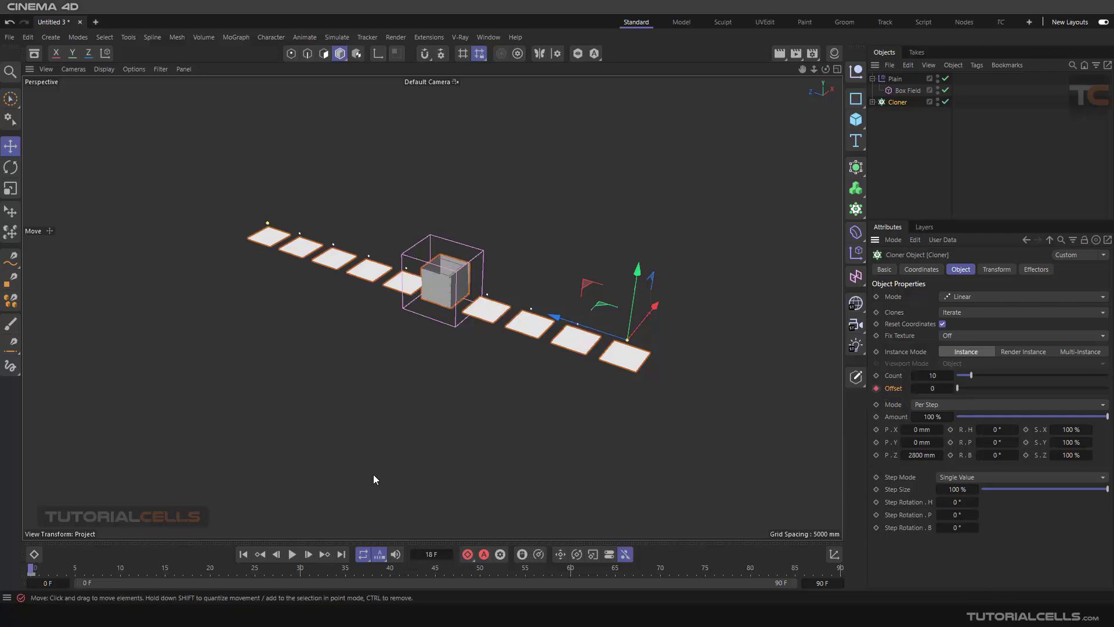
pyautogui.moveTo(32, 567); pyautogui.dragTo(49, 567)
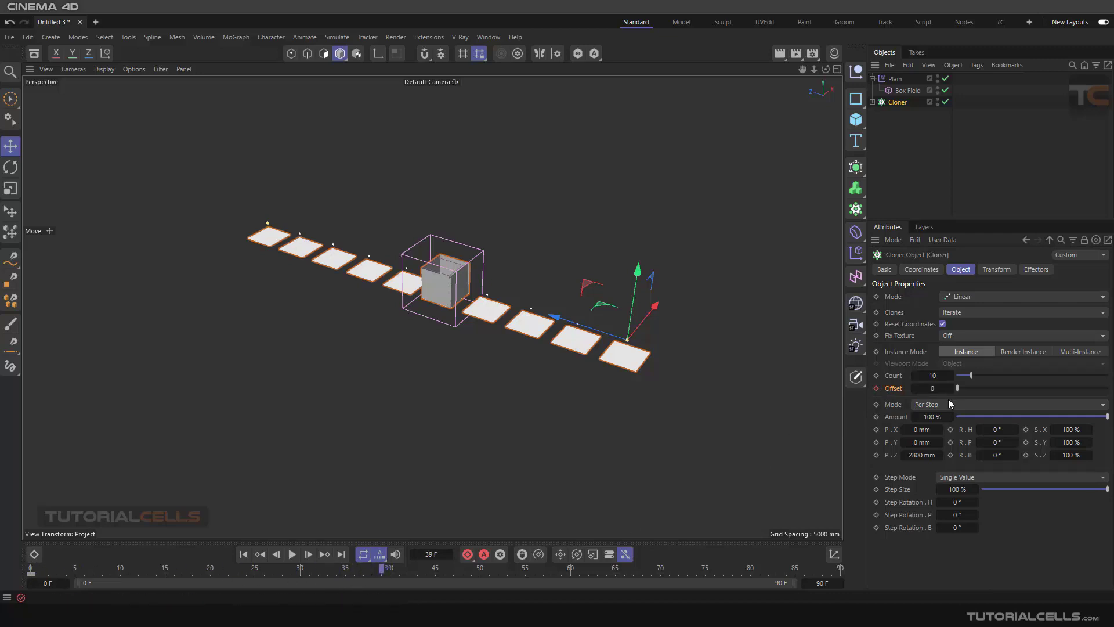
pyautogui.moveTo(958, 390); pyautogui.dragTo(963, 392)
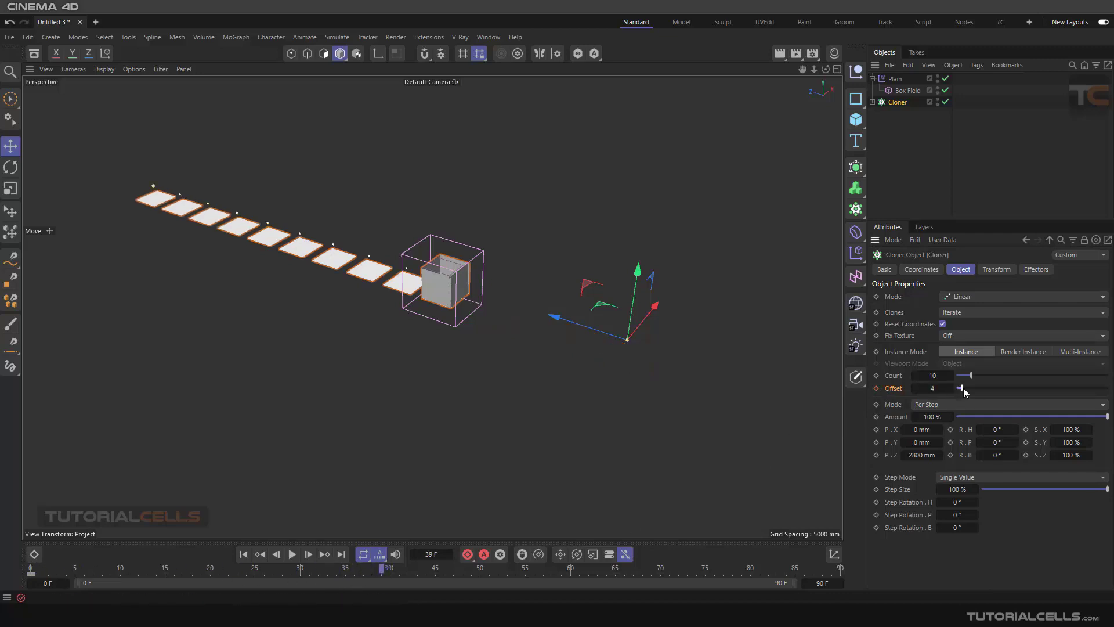
pyautogui.click(877, 388)
# Step: Play back the Offset animation from the start of the timeline and return to frame 0
pyautogui.moveTo(380, 569); pyautogui.dragTo(30, 569)
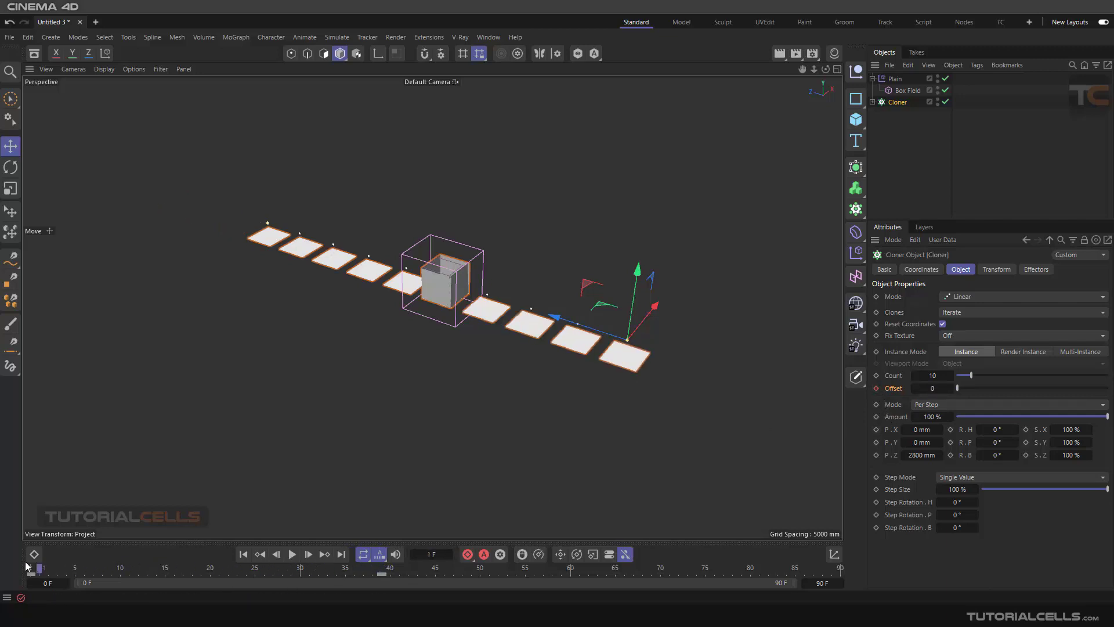
pyautogui.click(293, 554)
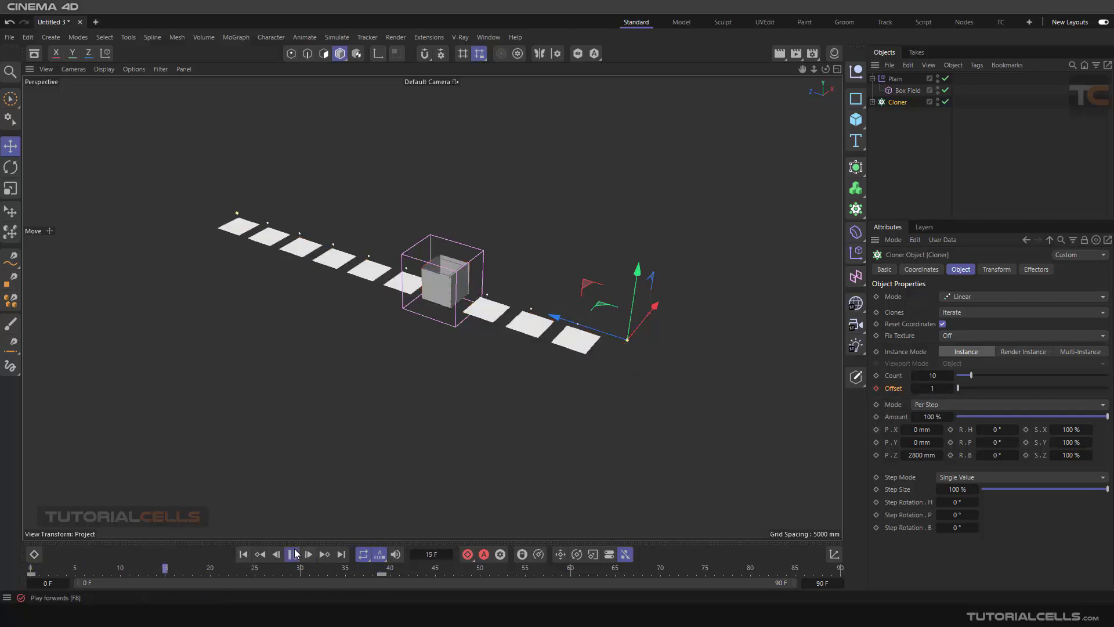
pyautogui.click(243, 554)
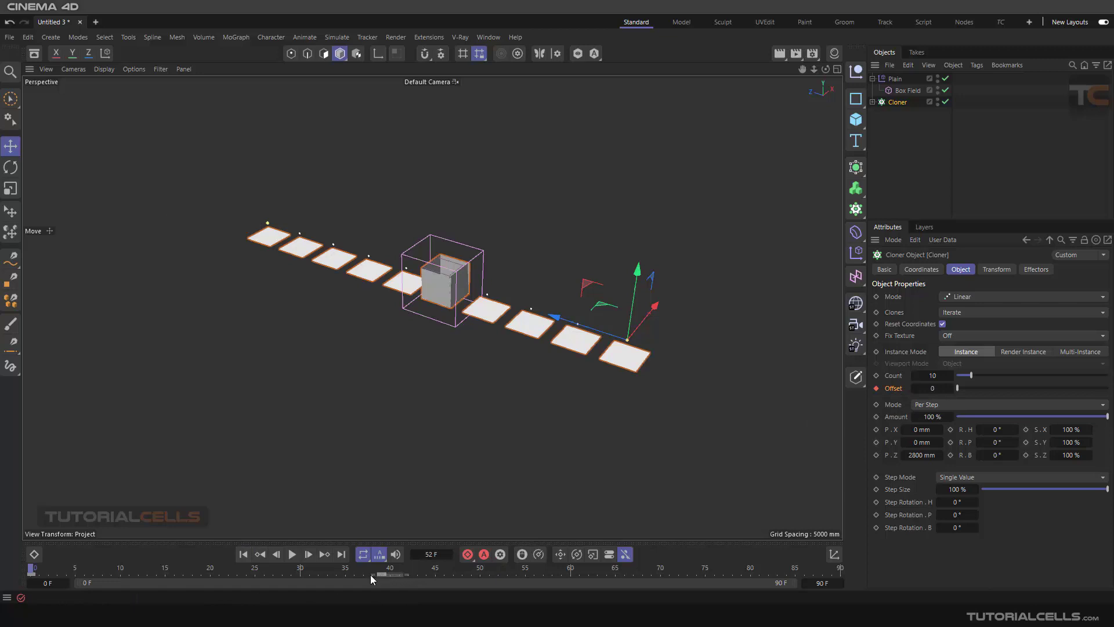
# Step: Select the Cloner's Offset keyframes at frames 0 and 39 in the timeline and delete them
pyautogui.moveTo(400, 578); pyautogui.dragTo(10, 582)
pyautogui.click(13, 582)
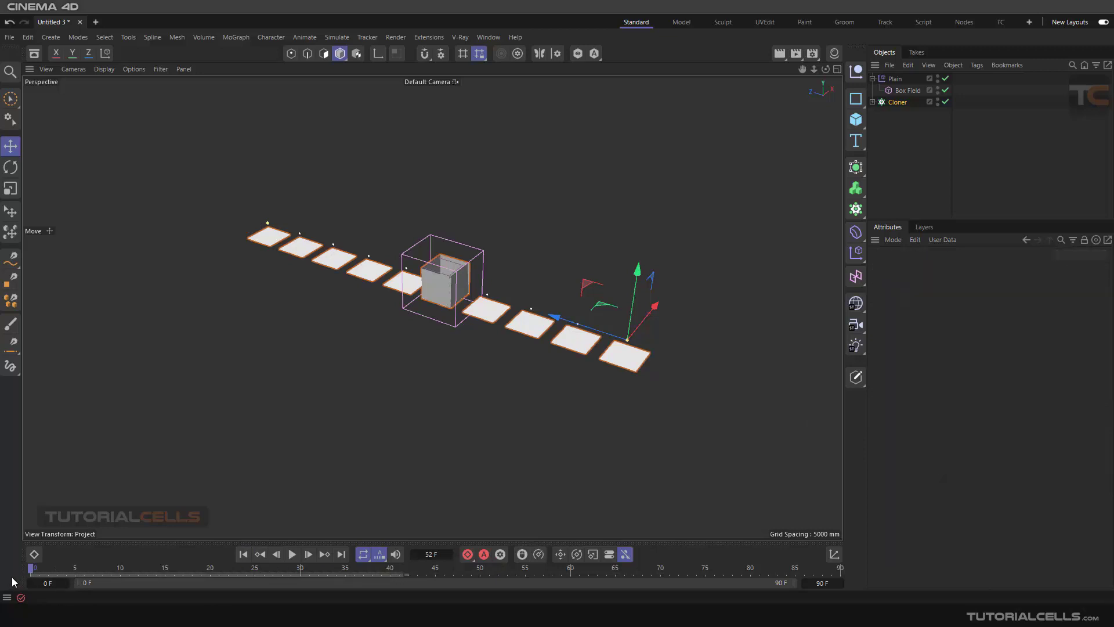
# Step: Shift the Box Field slightly along the row on its Z axis, and move the Cloner slightly along Z through the field
pyautogui.click(903, 92)
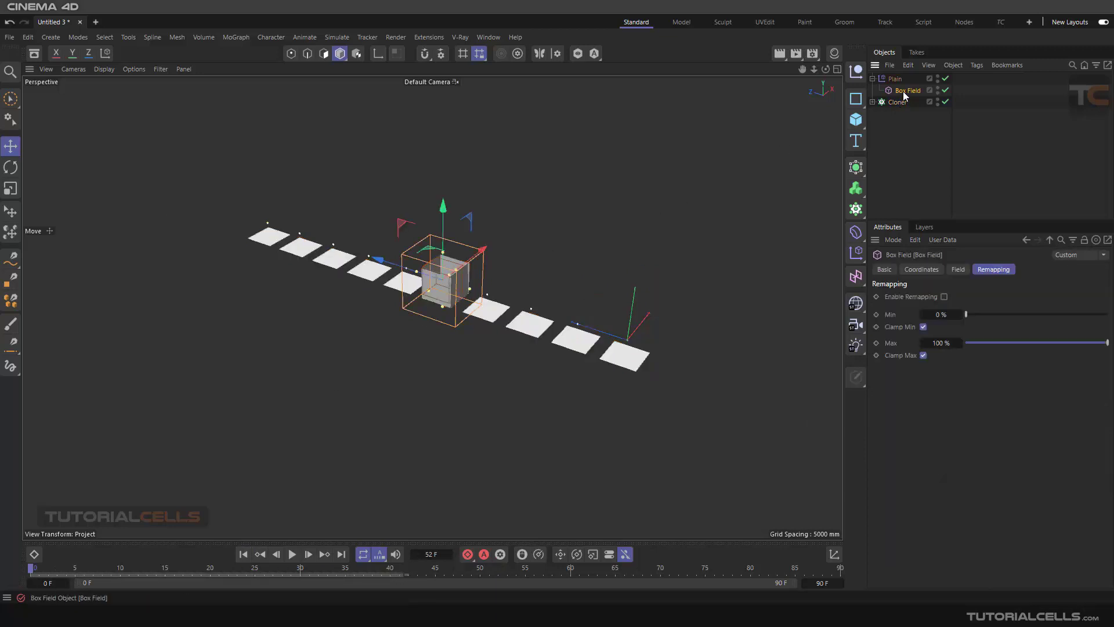
pyautogui.moveTo(369, 257); pyautogui.dragTo(399, 187)
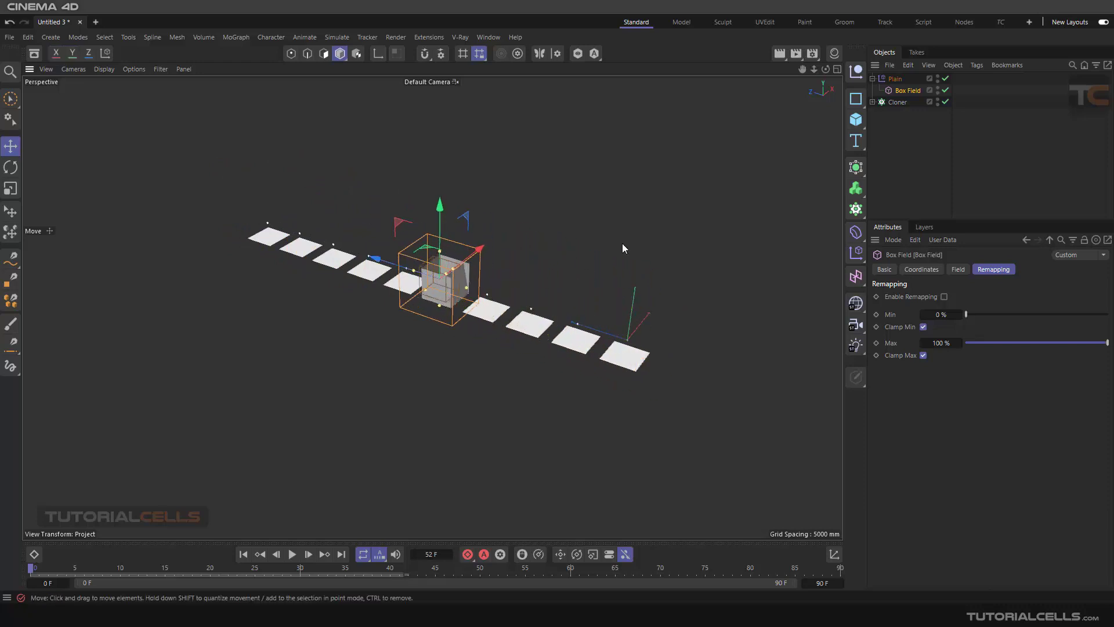
pyautogui.click(896, 104)
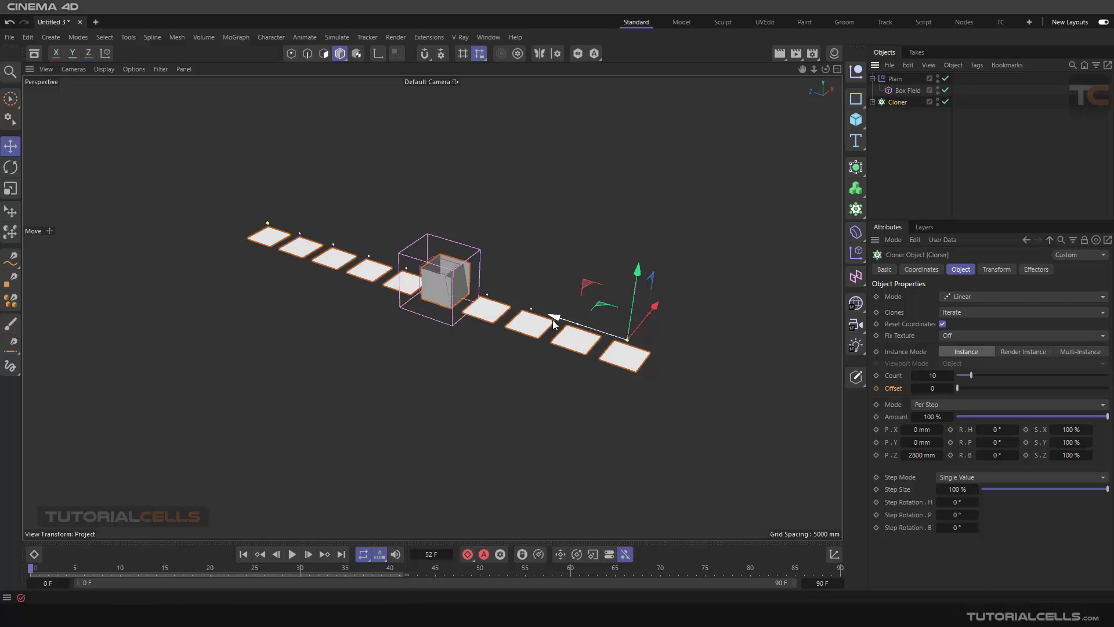
pyautogui.moveTo(555, 317)
pyautogui.mouseDown()
pyautogui.moveTo(572, 318)
pyautogui.moveTo(387, 263)
pyautogui.moveTo(552, 306)
pyautogui.mouseUp()
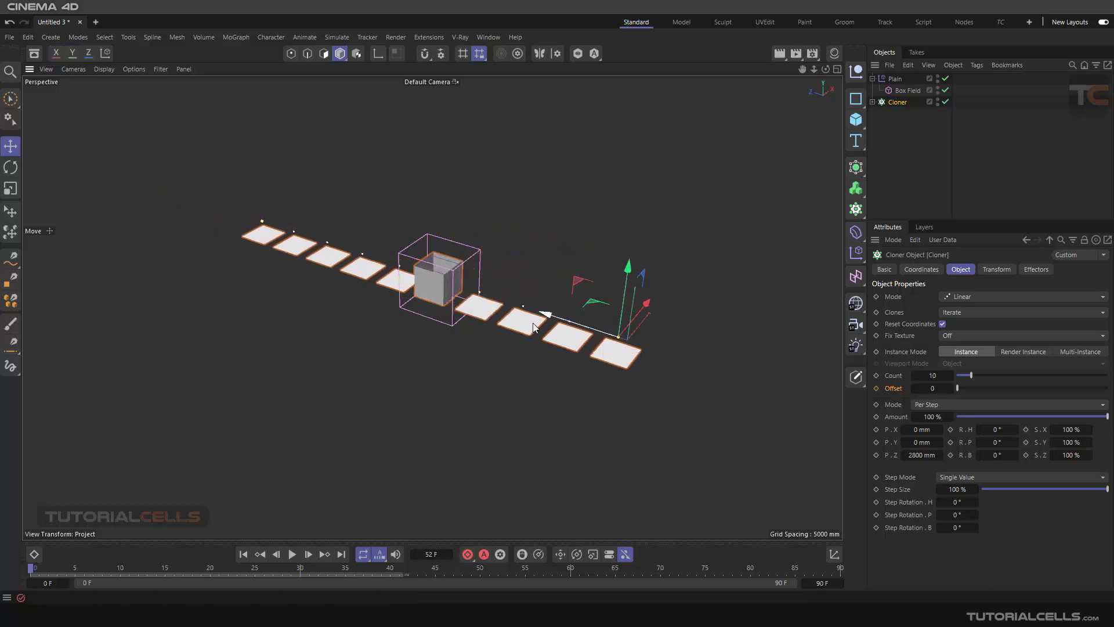